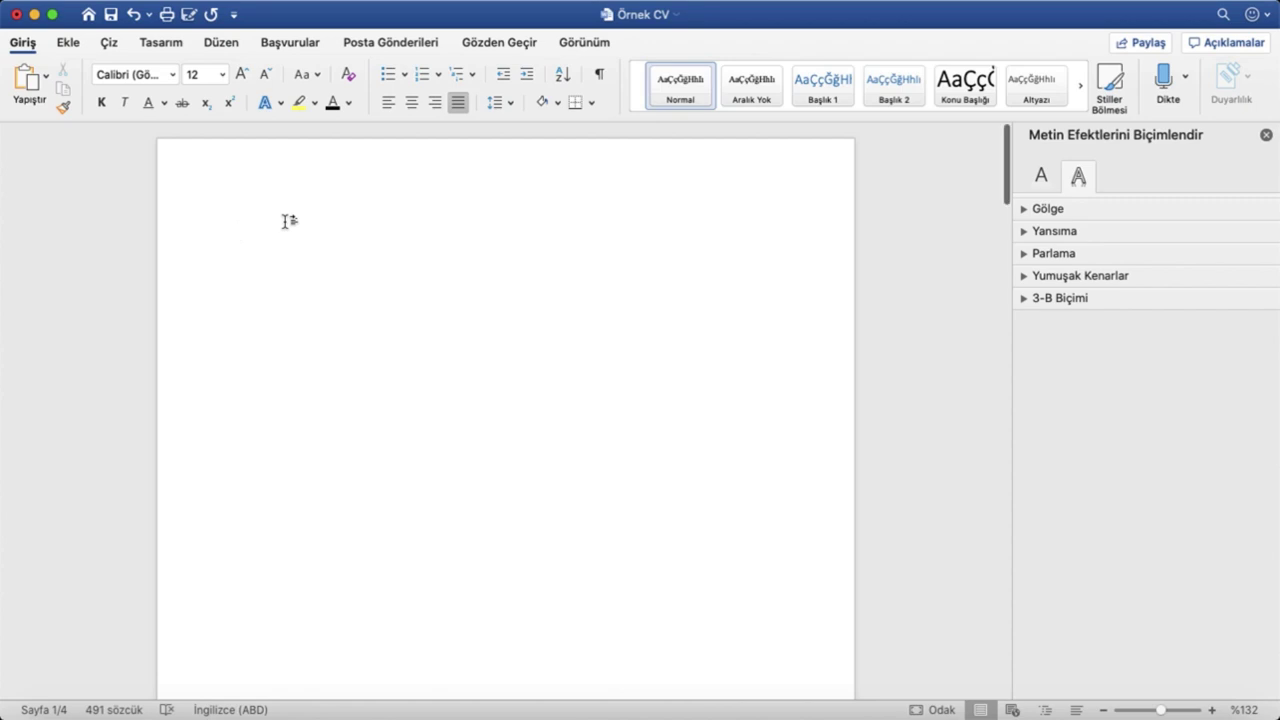
- In Normal style, paste the candidate's name, the title 'iOS Native Mobil Yazılım Uzmanı' and the contact lines
left_click(680, 100)
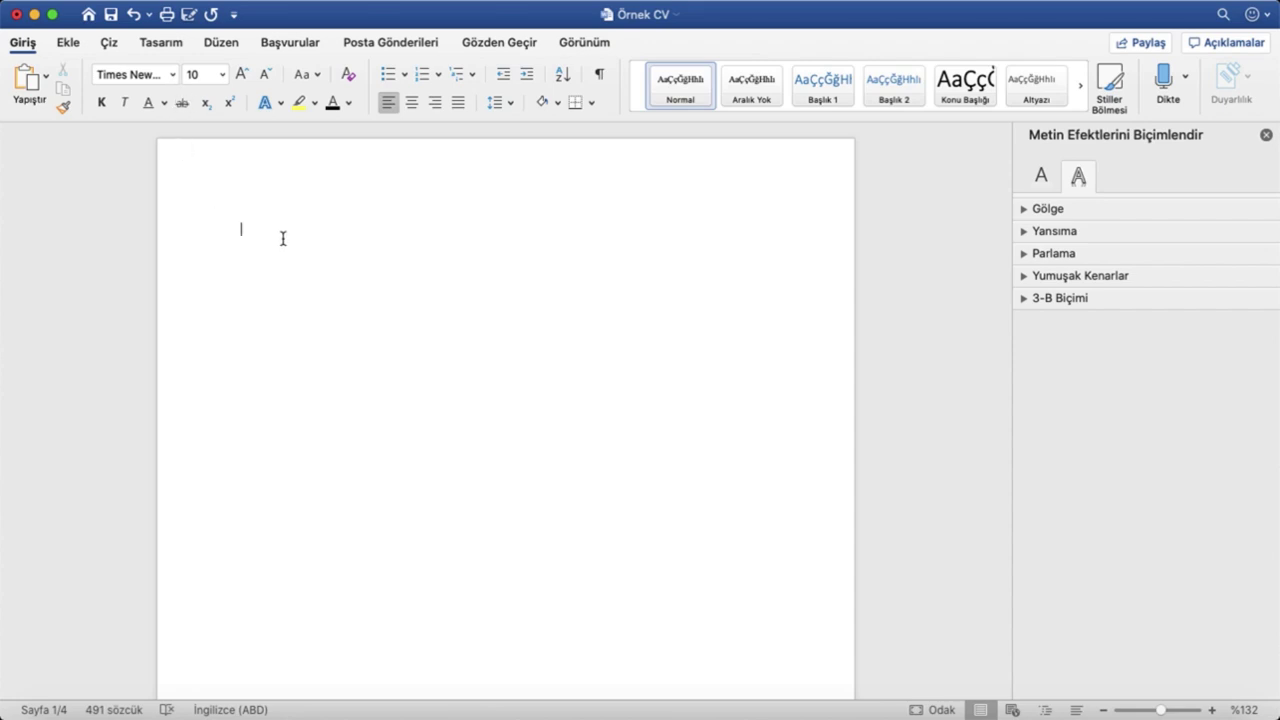
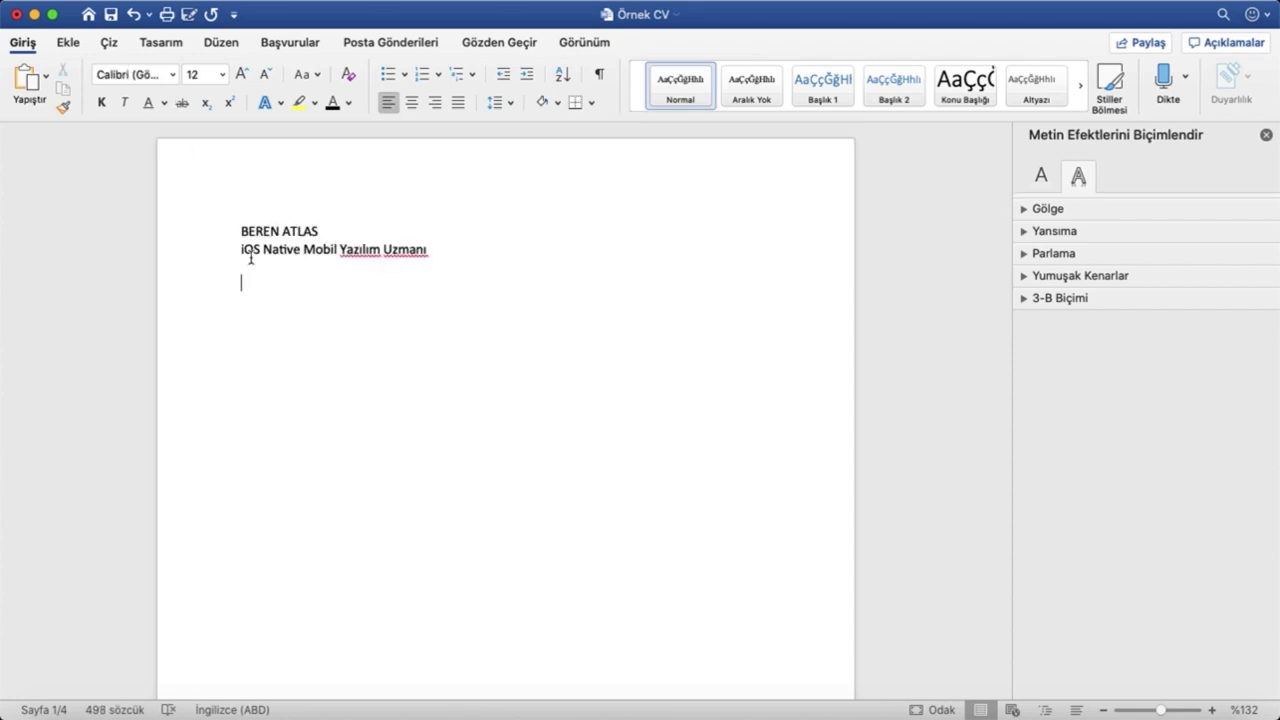
left_click_drag(239, 250, 433, 256)
left_click(433, 257)
key("super+v")
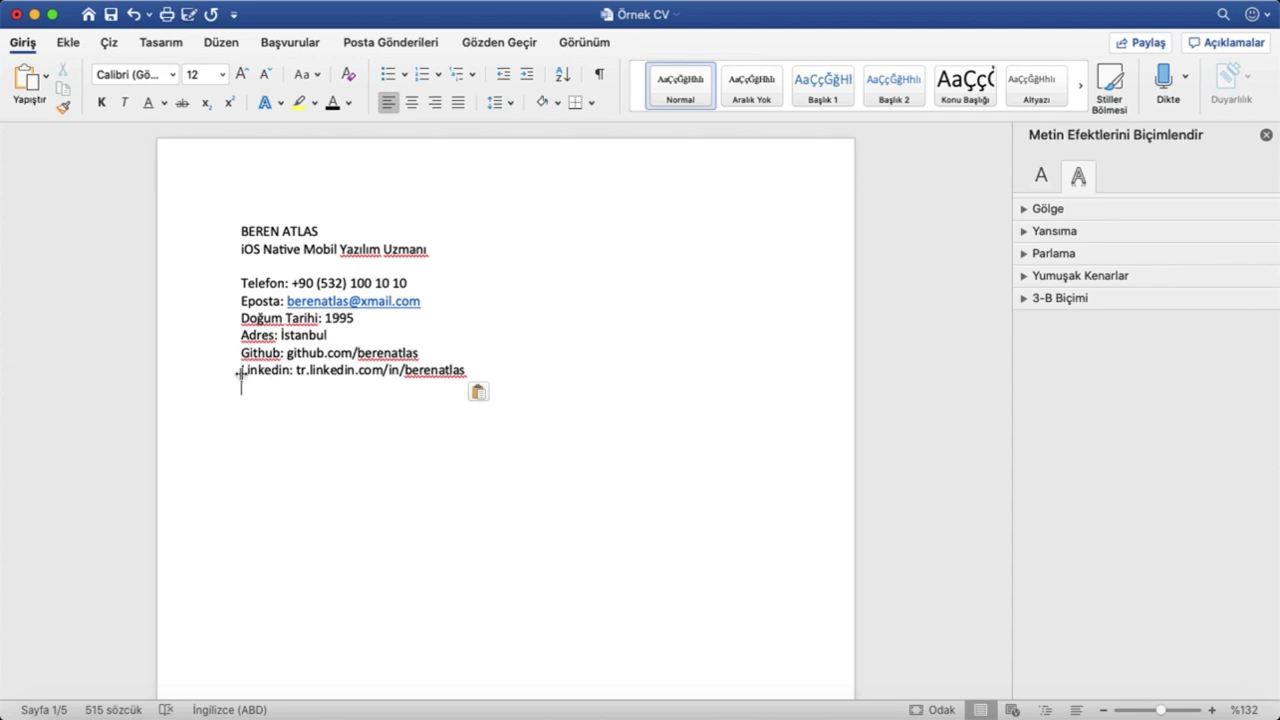
- Undo the stray edit, then paste the 'Profesyonel Özet' heading and its iOS career summary below the contacts
left_click(246, 266)
key("super+z")
key("super+v")
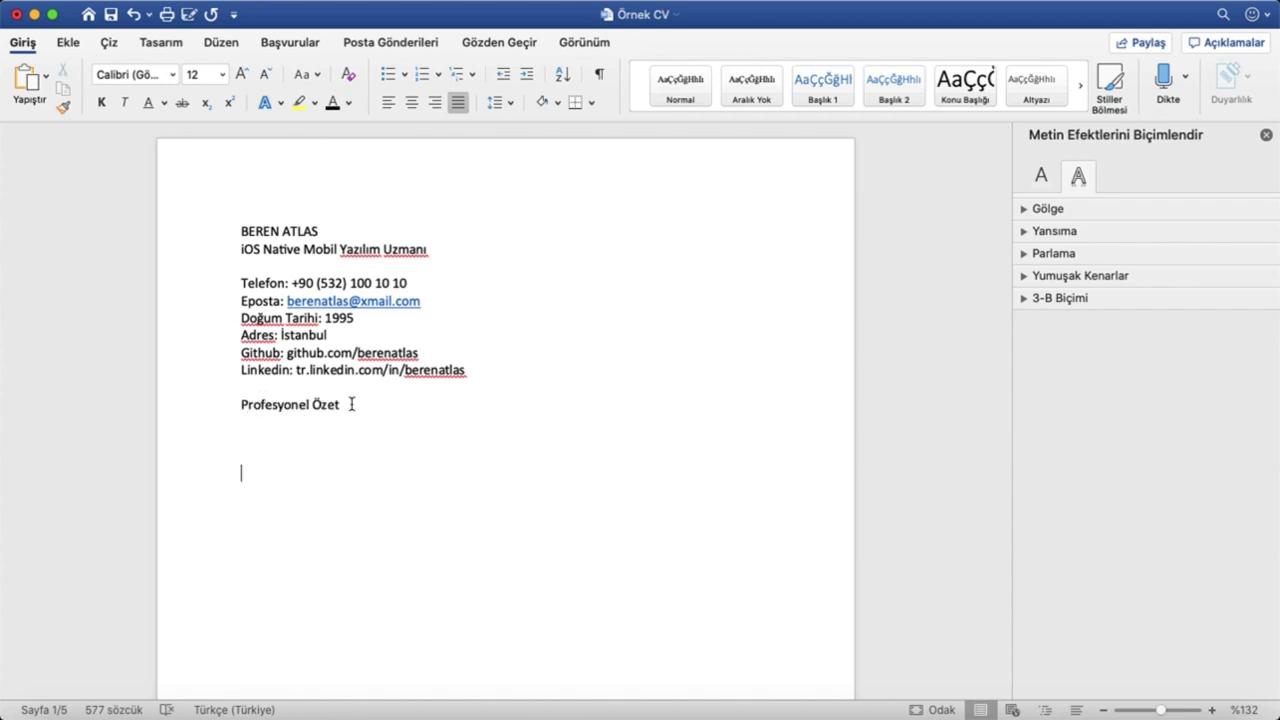
type("1.5 senedir .net alanında çalışıyorum ama hayalim hep IOS Developer olmak yönündeydi. Bu hedefime ulaşmak için X Akademinin 3 aylık Swift ile Mobil Programlama kursuna katıldım. Bu sürede kişisel projeler geliştirdim. Github hesabımda IOS uygulama detayları mevcuttur. Kısa sürede Apple Store üzerinde erişilebilir olmasını sağlayacağım. Bankaların hackaton yarışmalarına katıldım ve 2020 yılında X bankasının etkinliğine katıldığımız ekiple üçüncülük ödülünü aldık.")
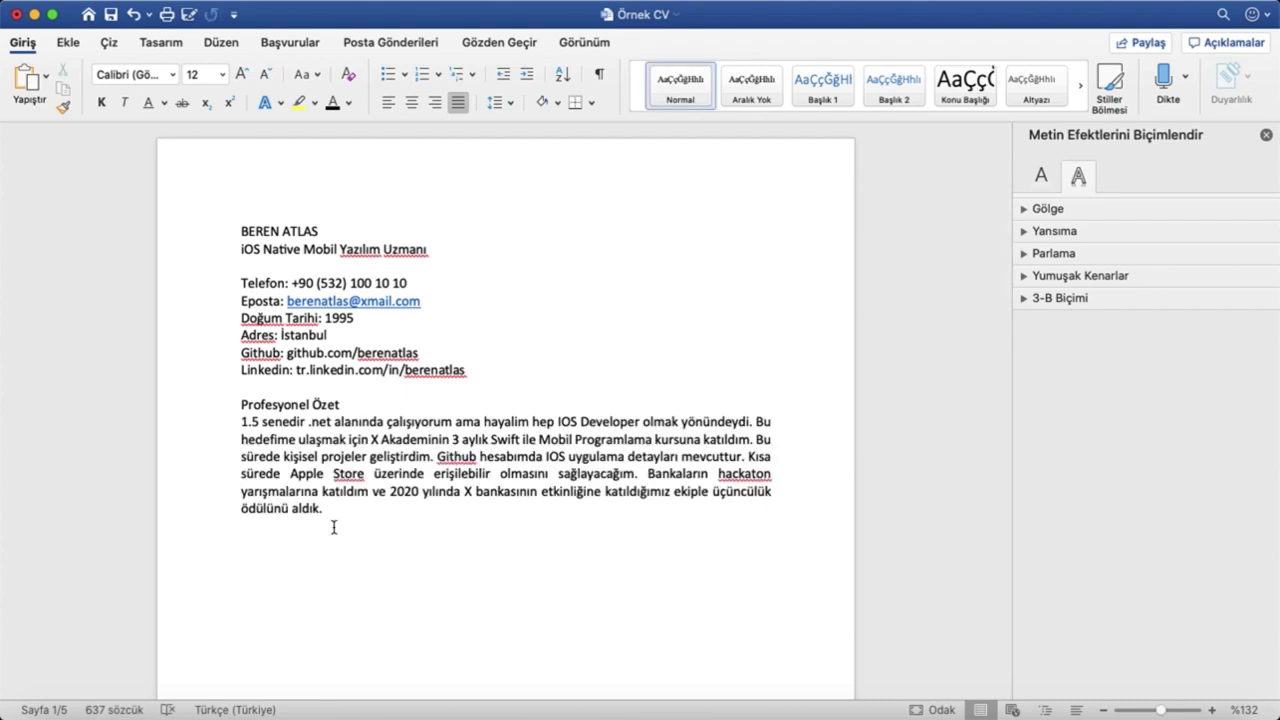
left_click(241, 422)
left_click(333, 508)
left_click_drag(240, 250, 404, 263)
left_click(405, 250)
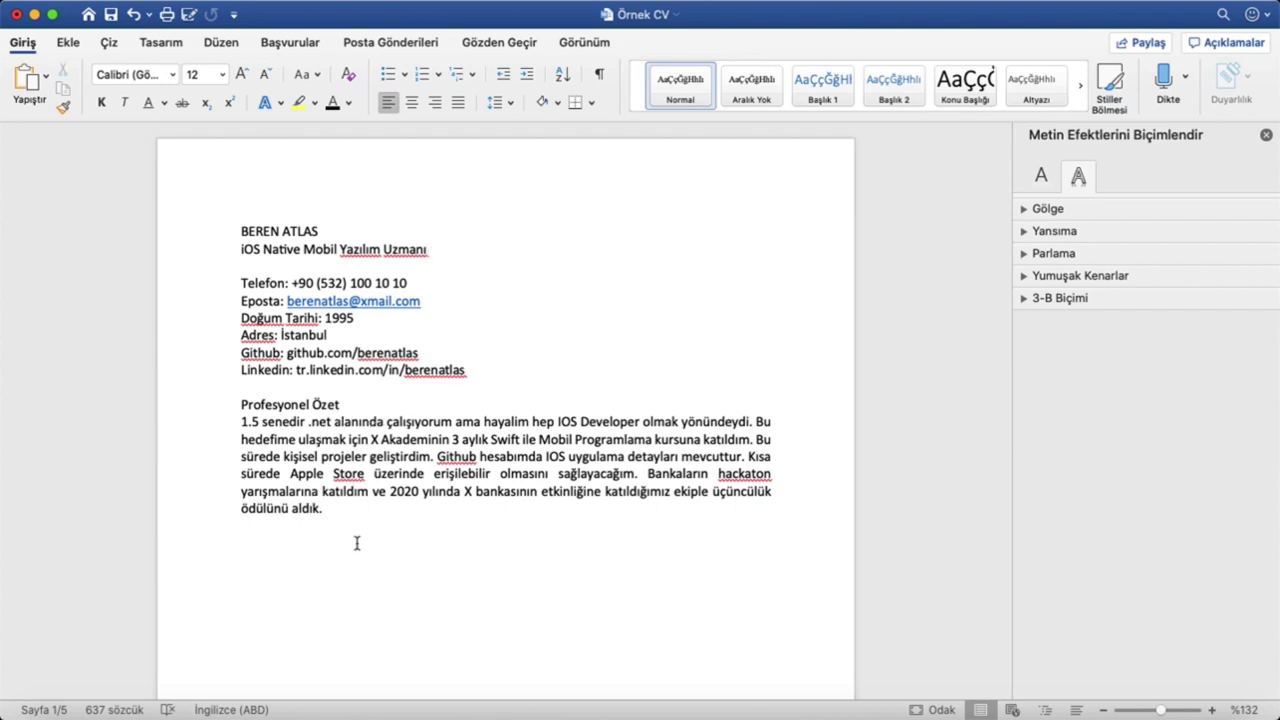
left_click(356, 508)
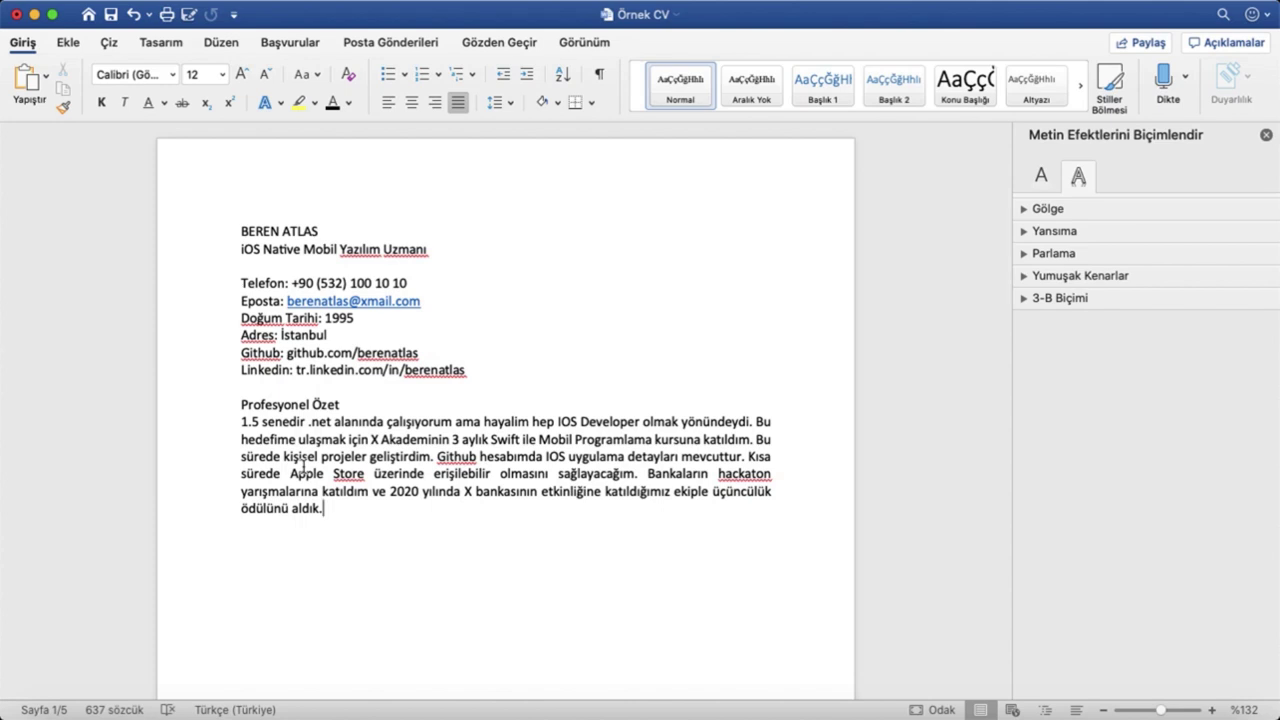
type("Teknik Yetkinlikler Swift, Objective C, JavaScript, HTML, CSS, C#, Entity Framework, .Net Framework, JSON, Web Service, MSSQL, Xcode, Adobe XD, Visual Studio, Trello")
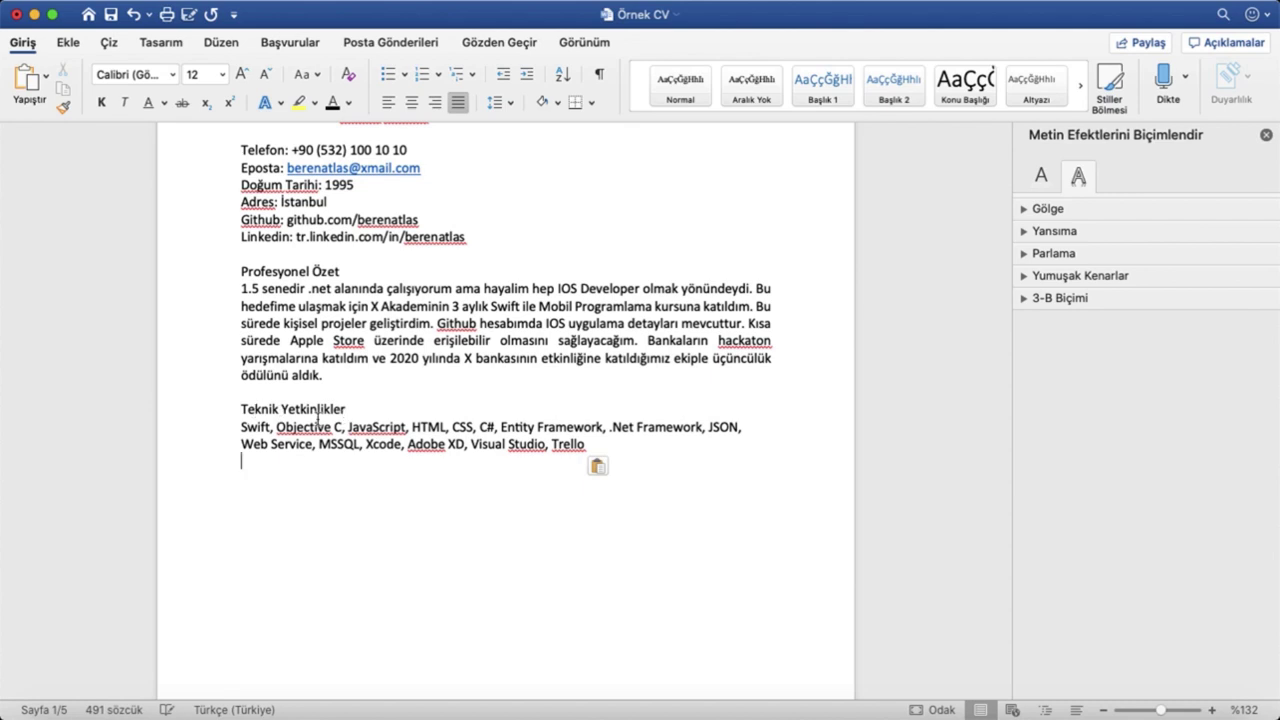
- Review the Teknik Yetkinlikler skills from Swift to Trello, then undo the last change
left_click_drag(243, 428, 432, 421)
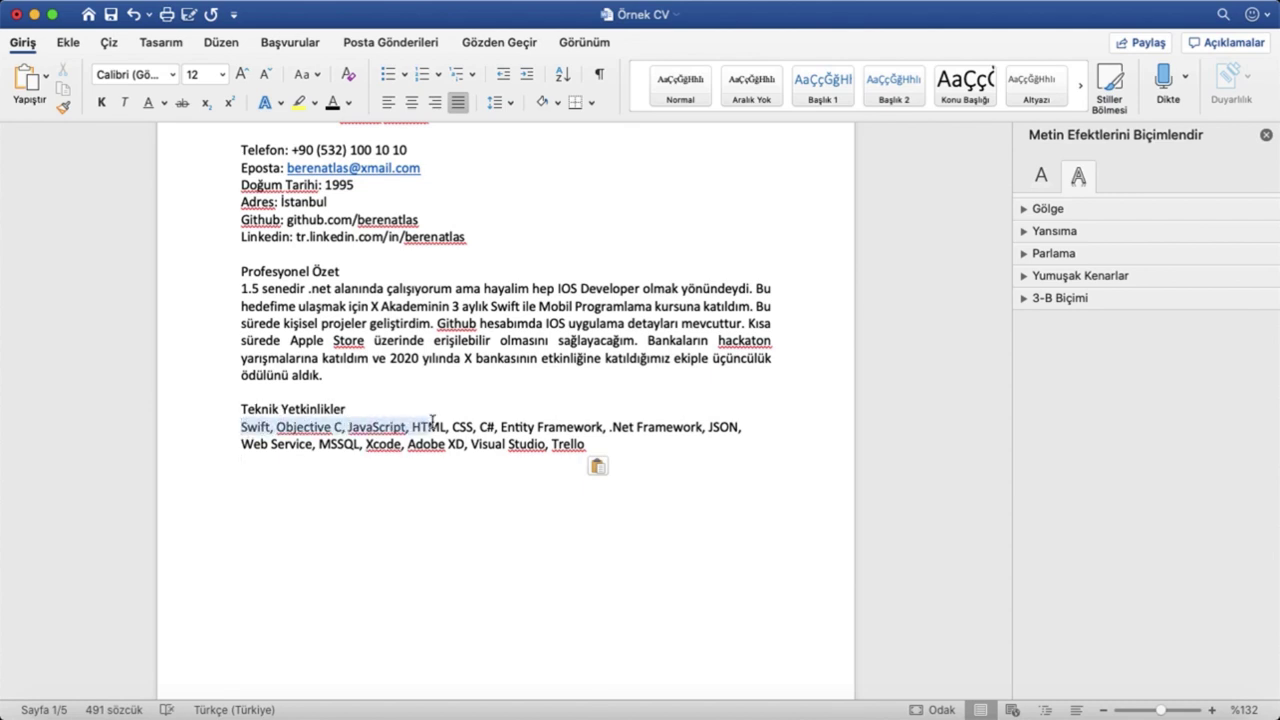
mouse_move(432, 421)
left_mouse_down()
mouse_move(281, 427)
mouse_move(345, 427)
left_mouse_up()
left_click(342, 481)
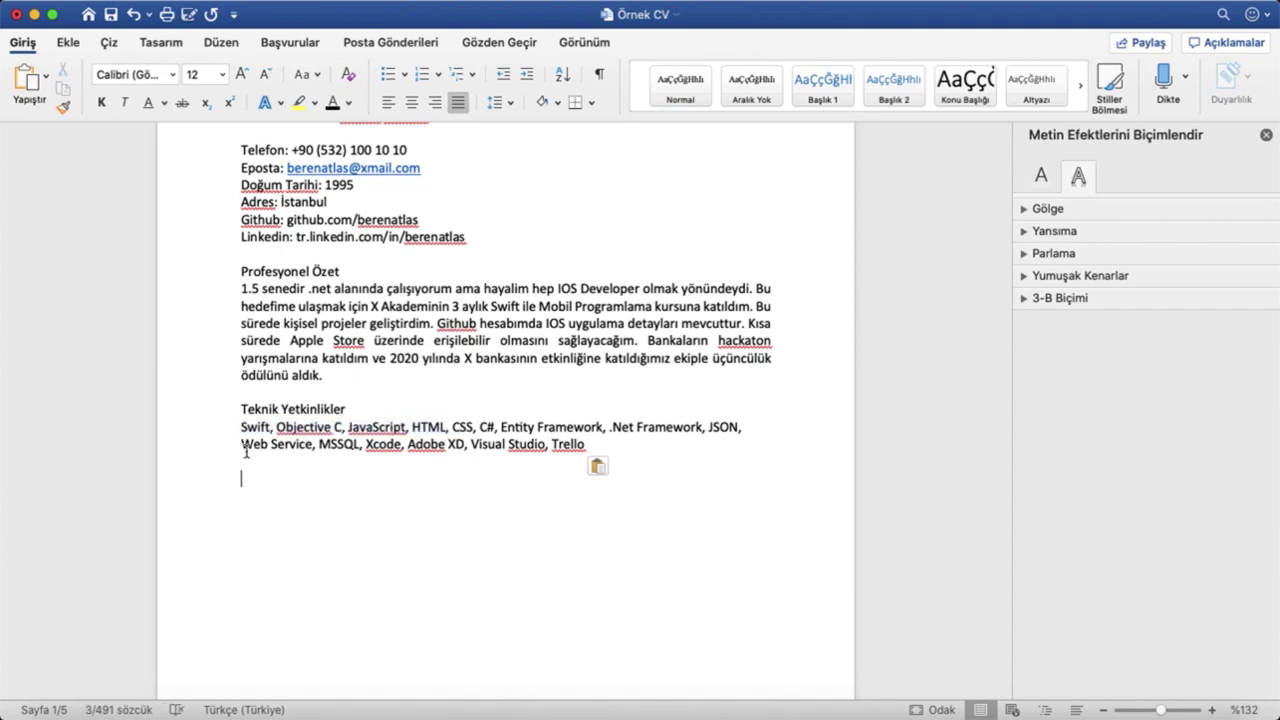
mouse_move(241, 427)
left_mouse_down()
mouse_move(442, 425)
mouse_move(492, 461)
left_mouse_up()
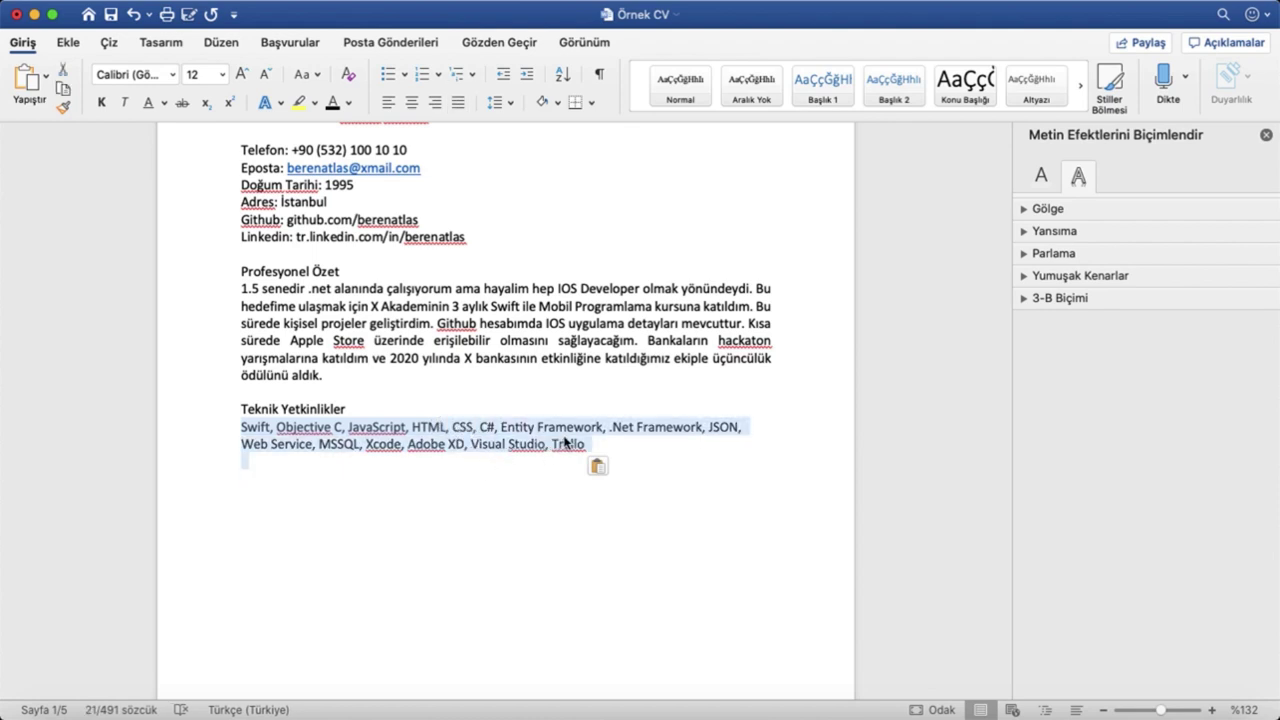
left_click(565, 443)
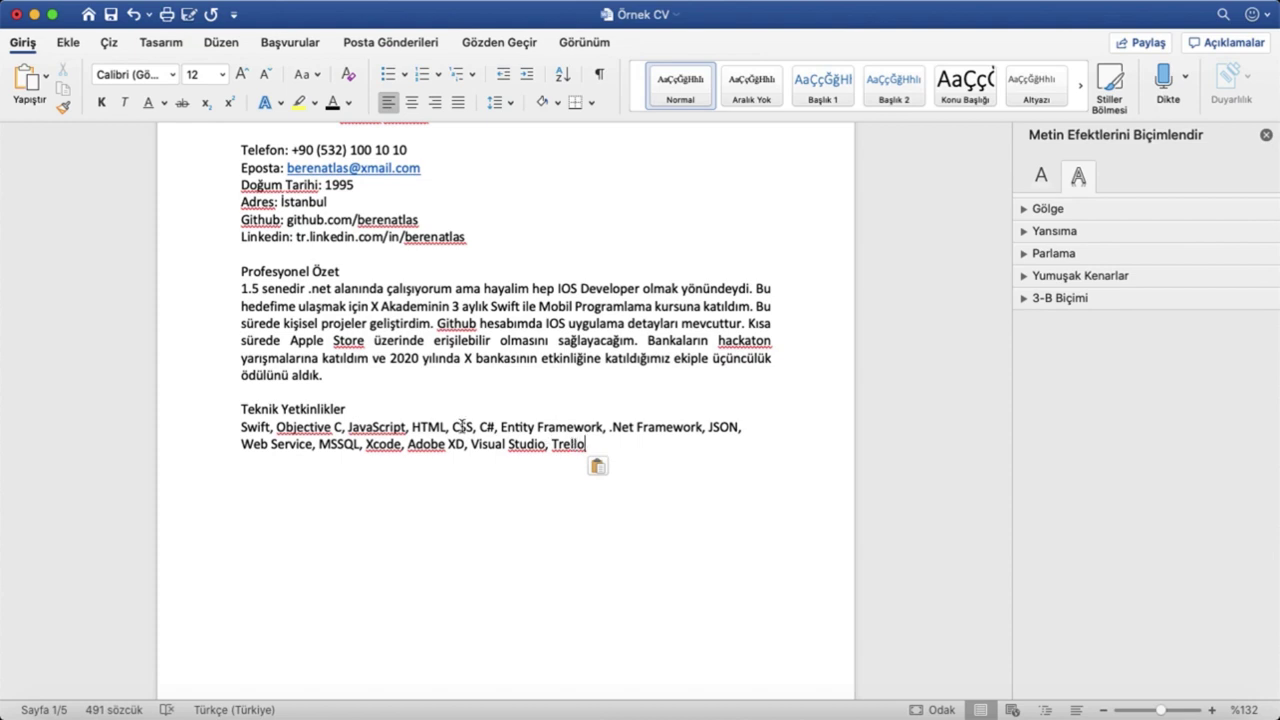
left_click_drag(464, 426, 514, 460)
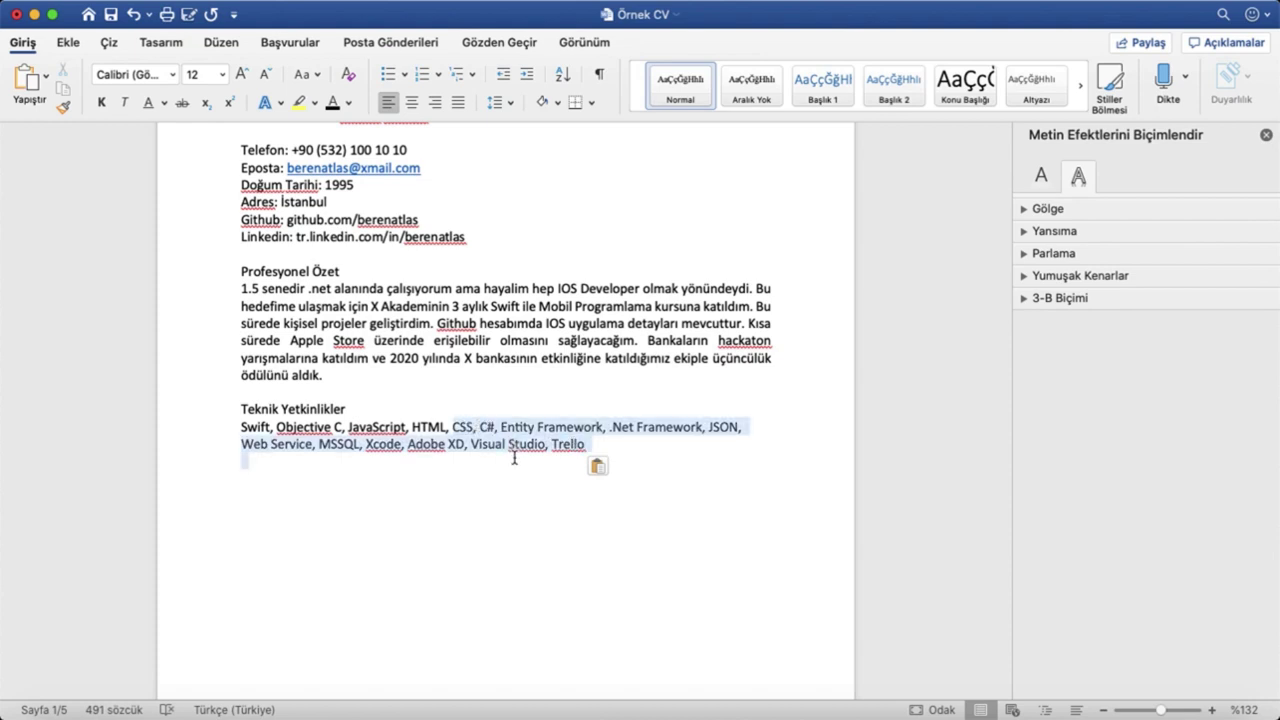
left_click(473, 473)
left_click_drag(241, 425, 486, 469)
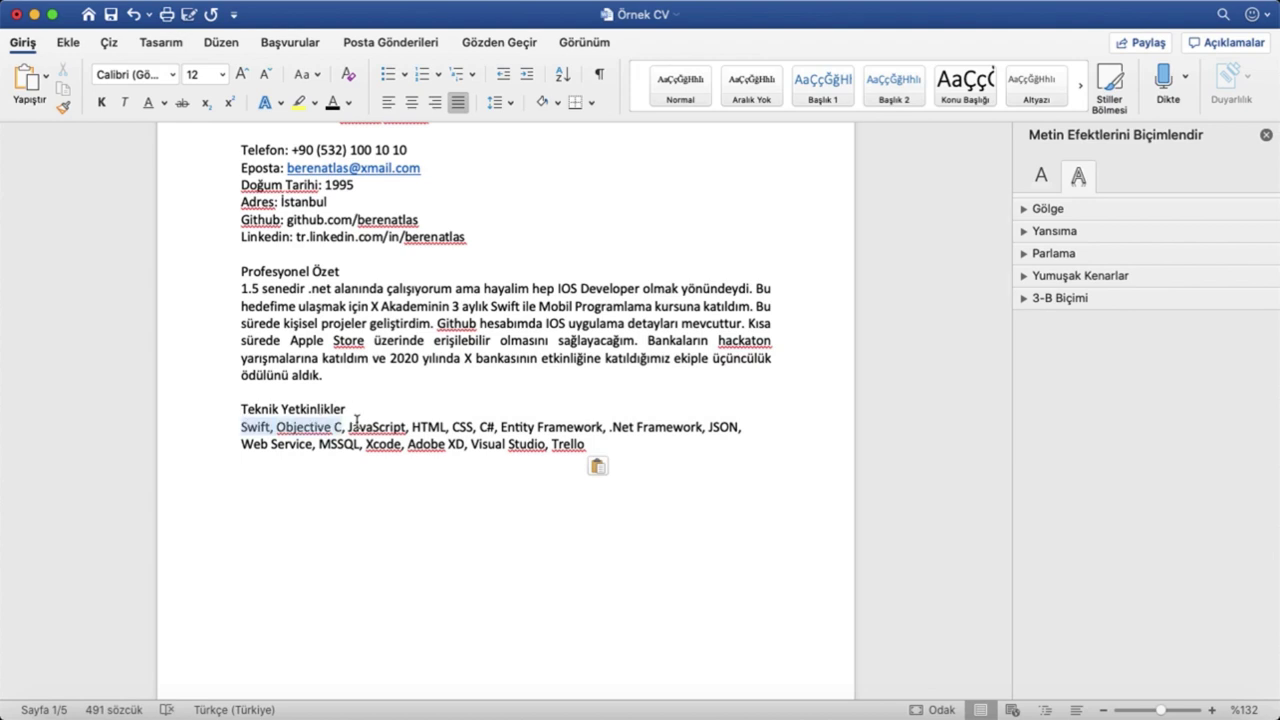
left_click(470, 468)
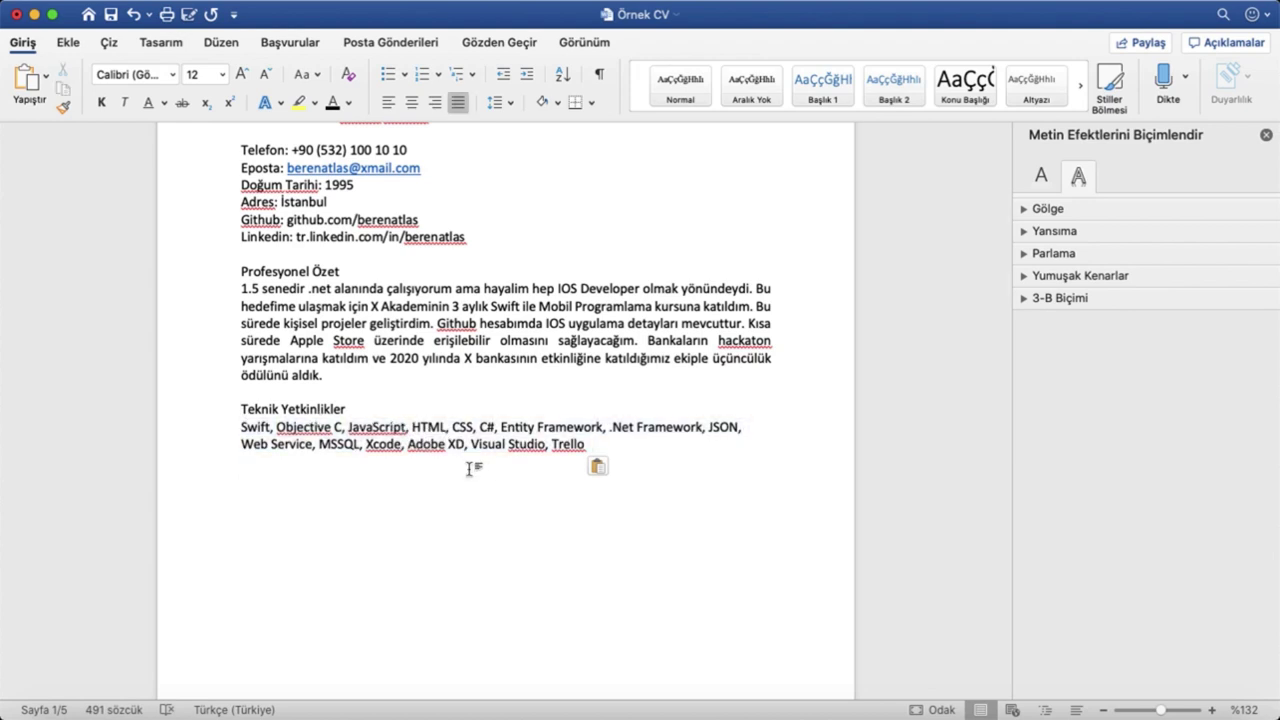
key("super+z")
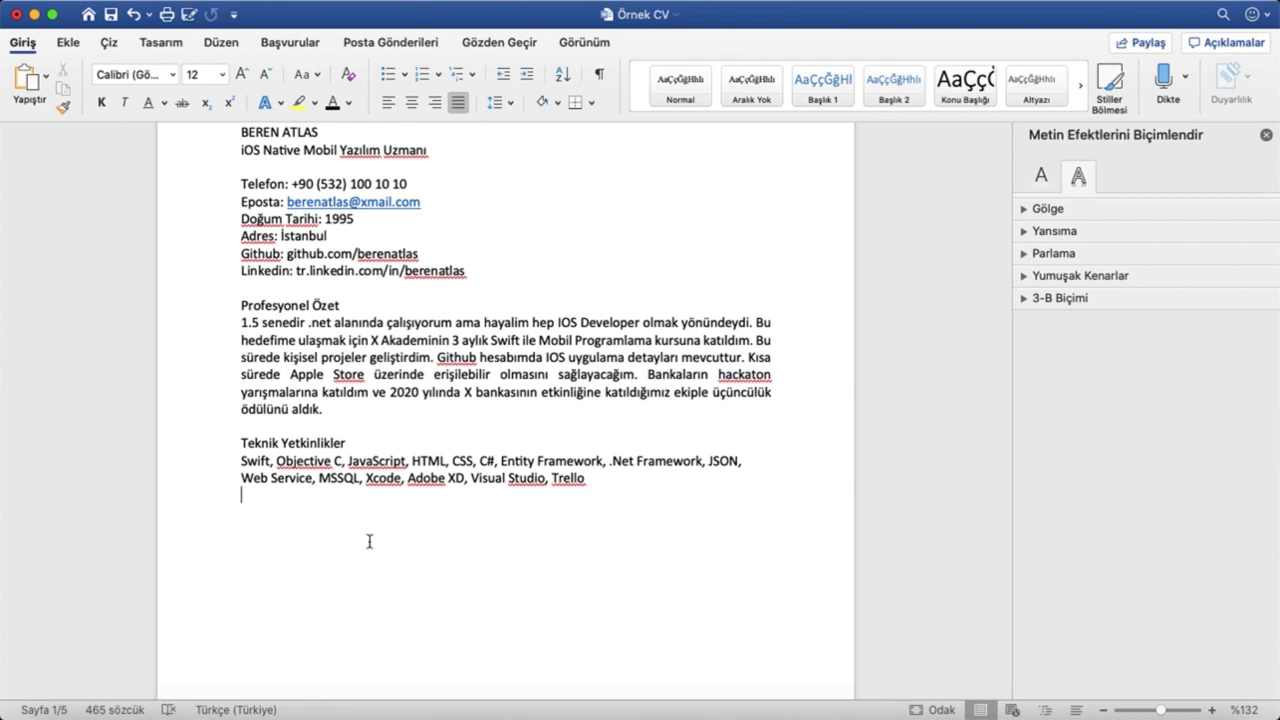
- Undo the last change and paste the Eğitim section with its three education lines
scroll(369, 541, "up", 3)
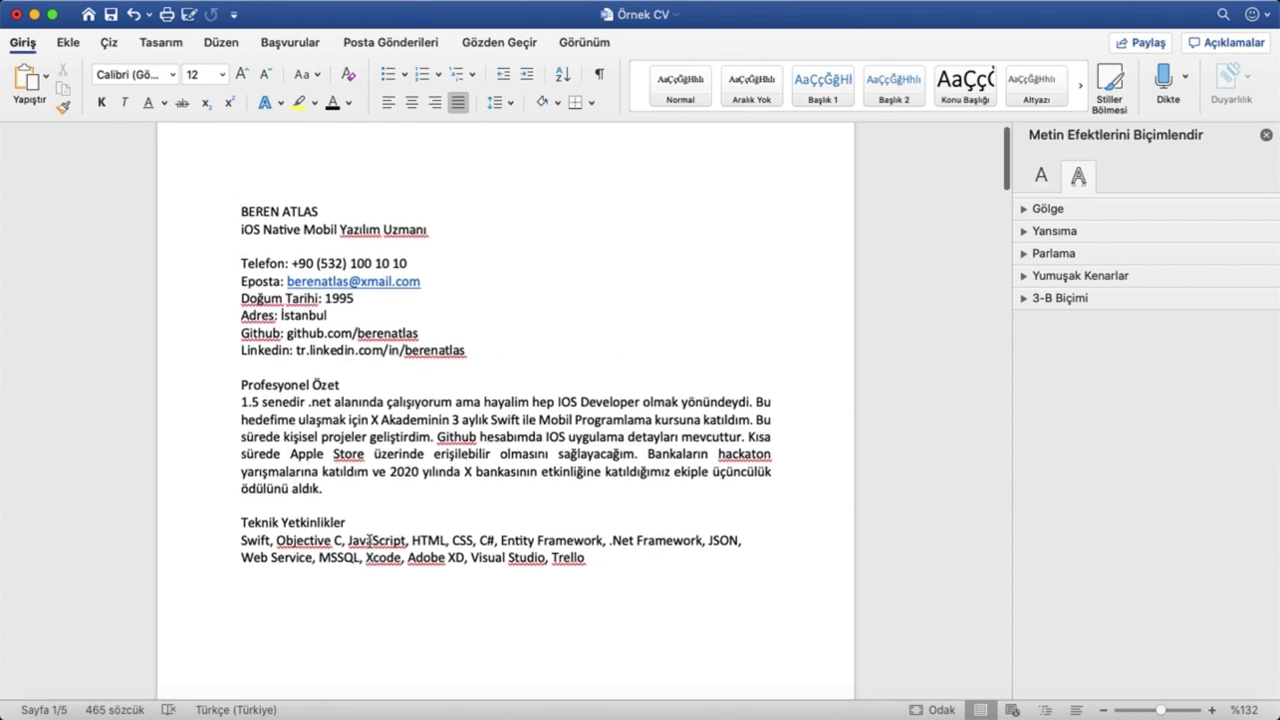
scroll(369, 541, "down", 1)
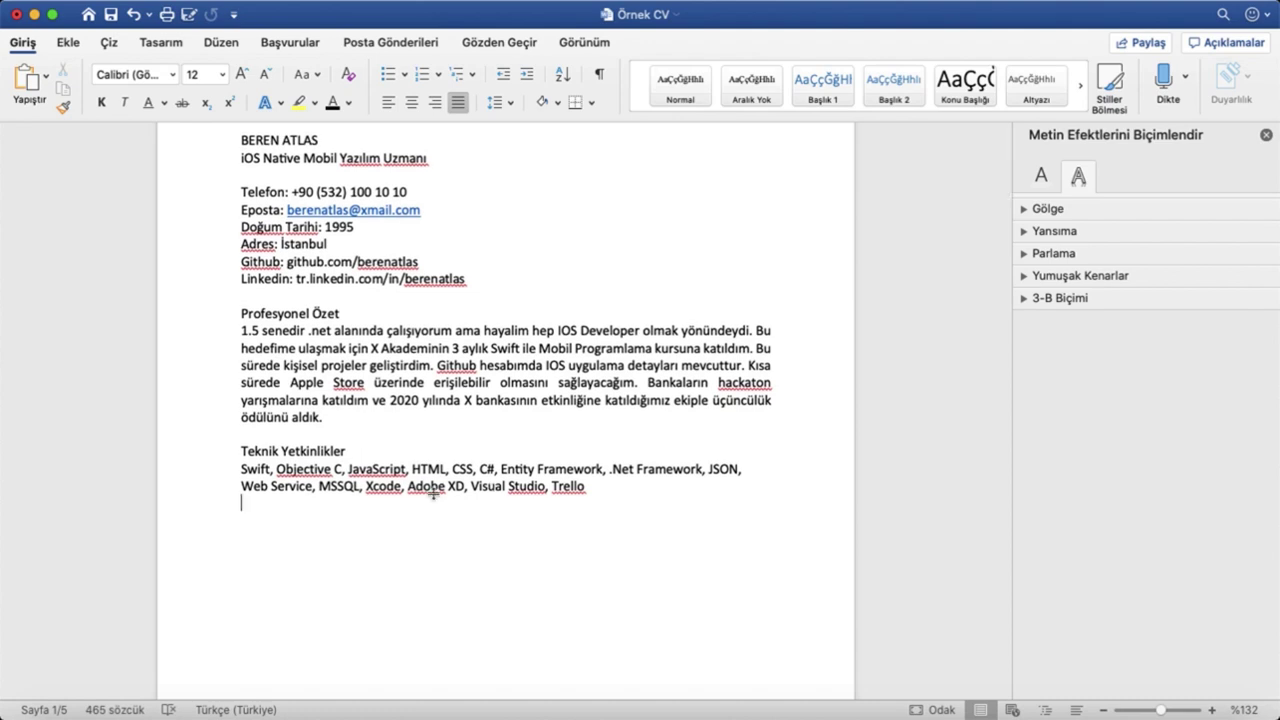
key("super+z")
type("Eğitim 2018 Çukurova Üniversitesi – Bilgisayar Mühendisliği (3.43/4.00) 2017 Stockholm Üniversitesi – Yönetim Bilişim Sistemleri (Erasmus – 2 dönem) 2013 Antakya Mesleki & Teknik Anadolu Lisesi – Bilgi Teknolojileri Sistemleri")
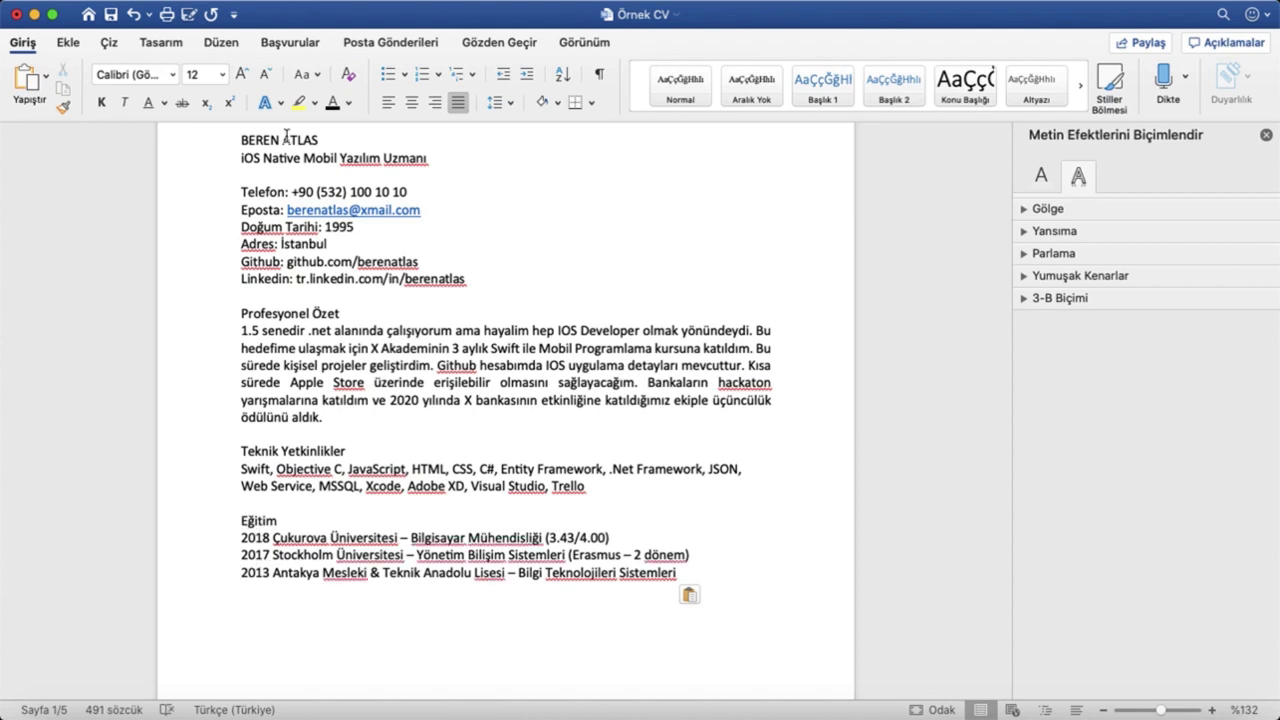
- Check the 2018 Çukurova, 2017 Stockholm and 2013 Antakya entries, then move to the empty line below
left_click(257, 573)
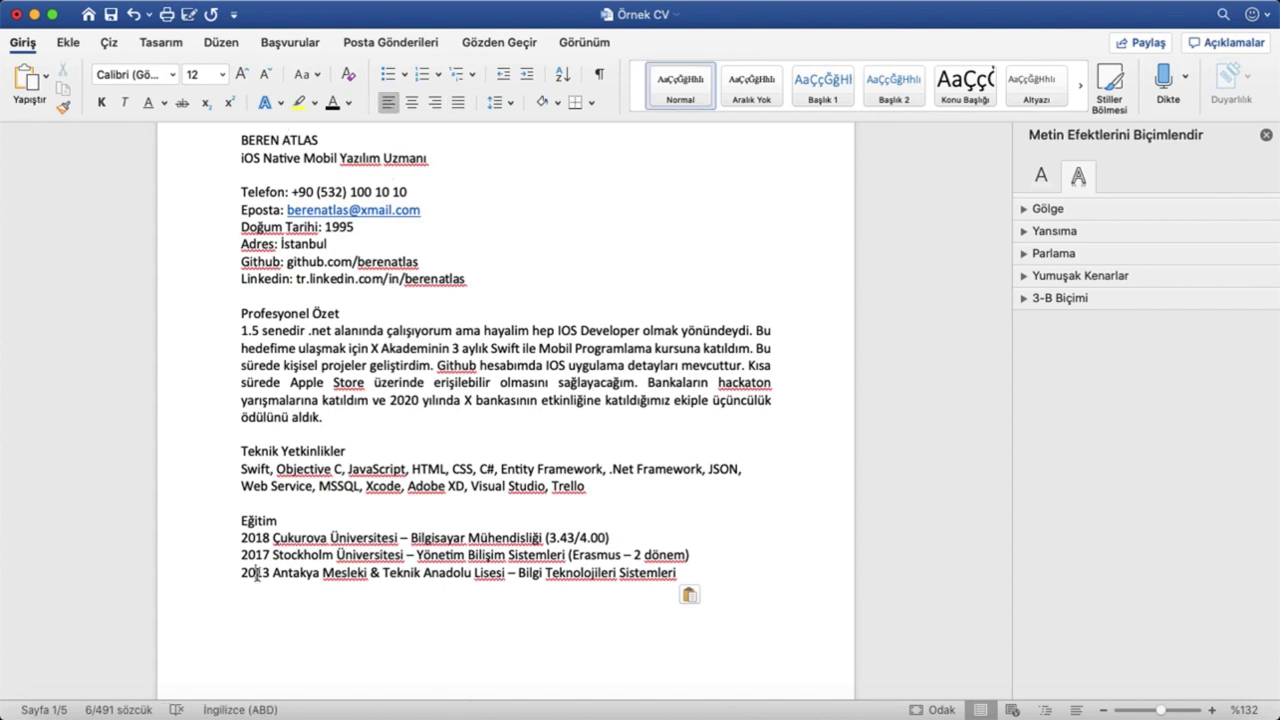
left_click_drag(236, 575, 623, 568)
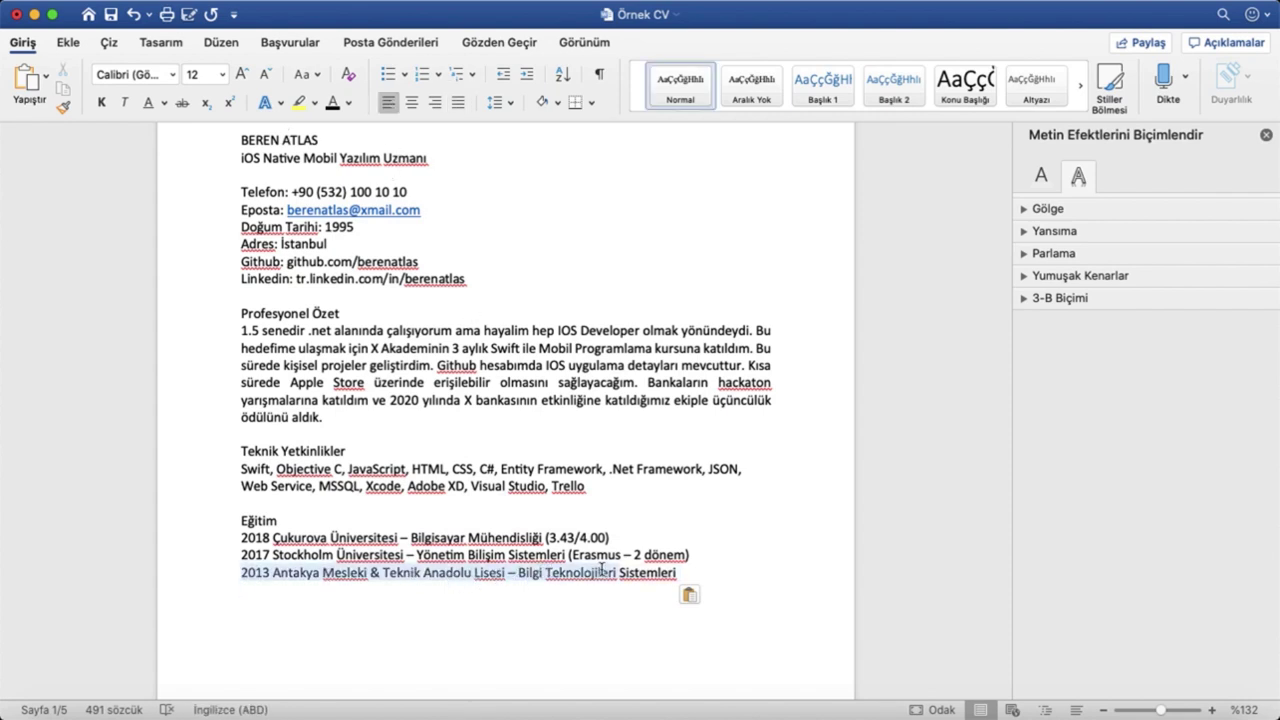
left_click_drag(623, 568, 650, 568)
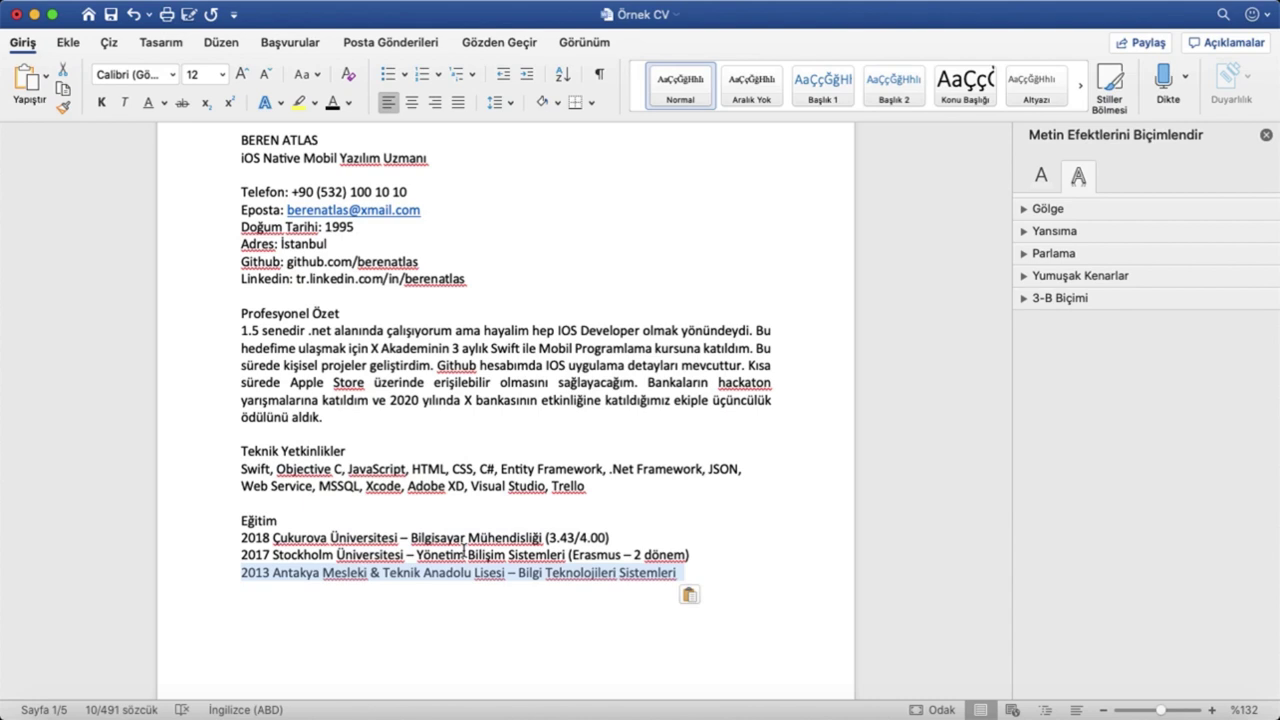
left_click(450, 554)
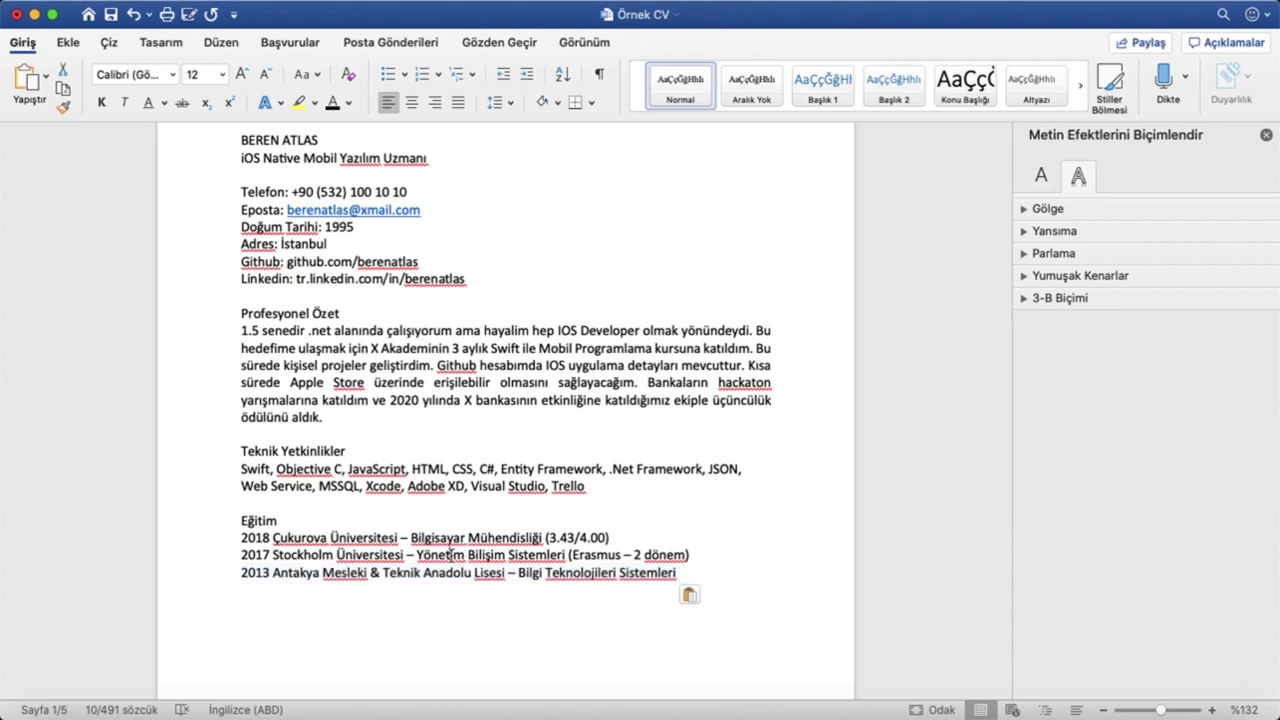
left_click_drag(706, 562, 258, 540)
left_click(258, 540)
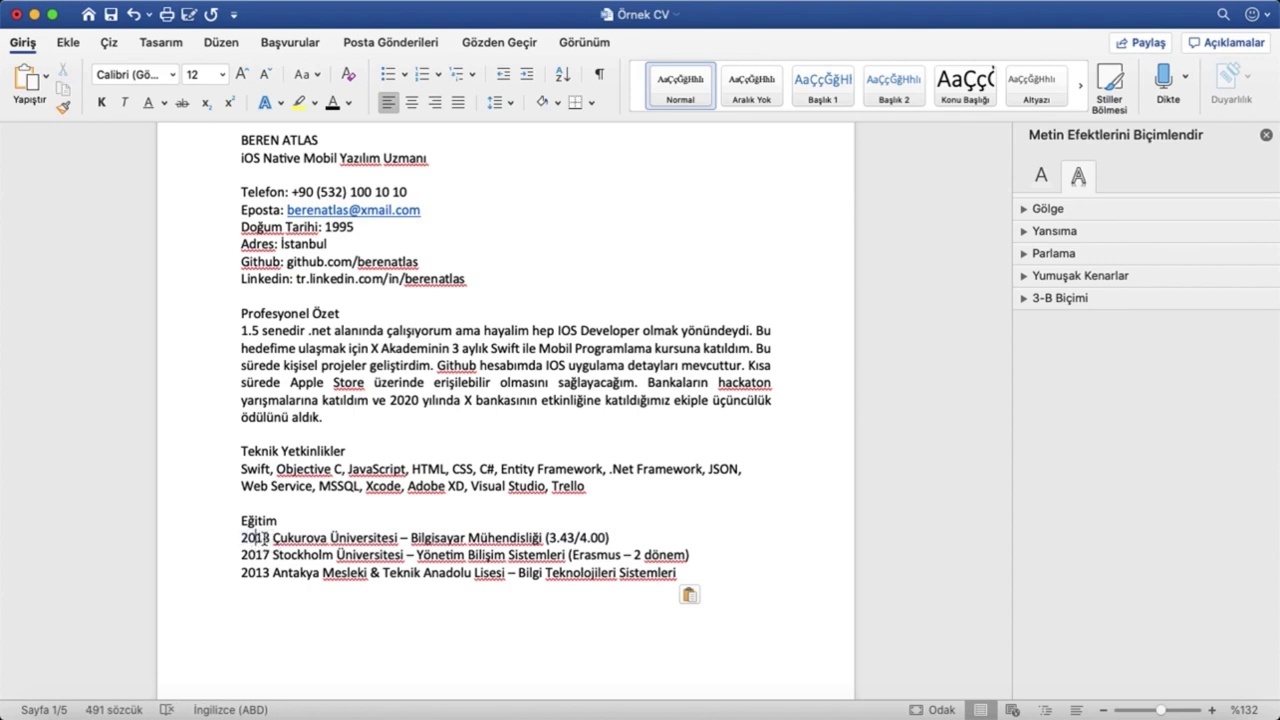
left_click(198, 538)
left_click(242, 540)
left_click(273, 542)
scroll(684, 572, "down", 5)
left_click(266, 417)
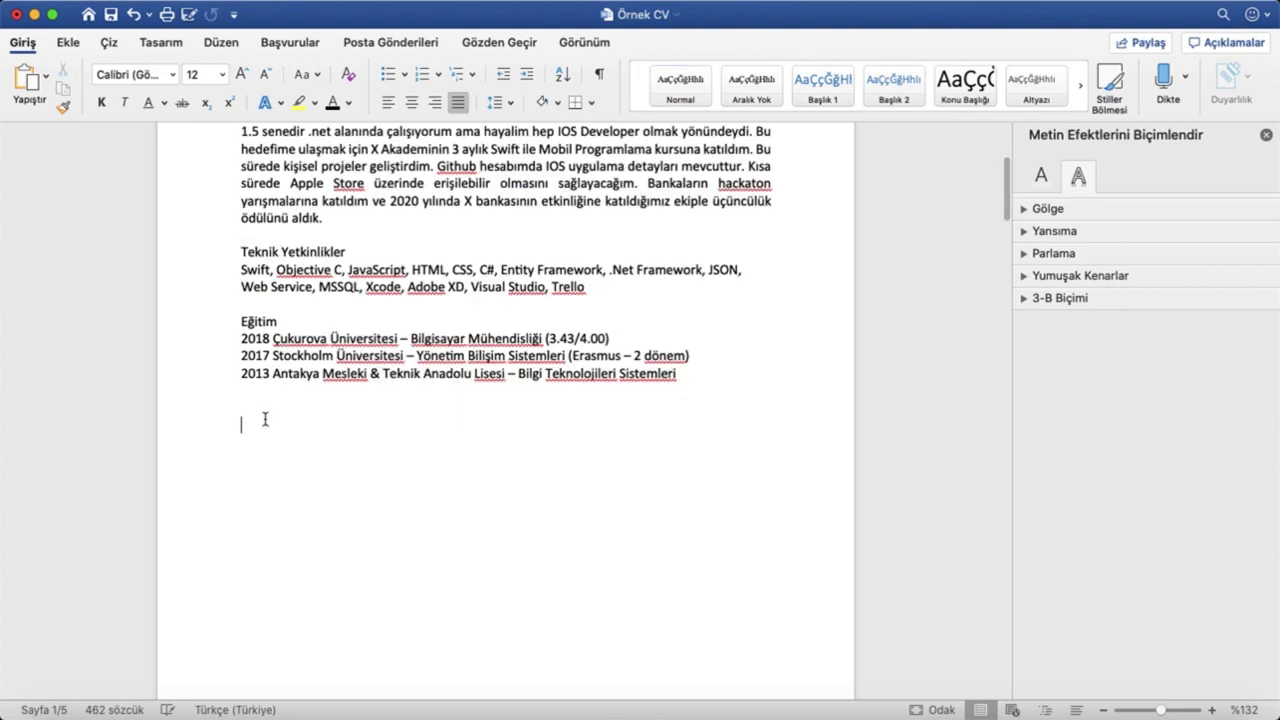
- Paste the İş Deneyimleri job entry, adding then deleting '.Net' before Yazılım
type("İş Deneyimleri Eylül 2018 – Devam Ediyor\tXXX Teknolojileri Ltd. Şti. Yazılım Uzmanı Finans sektöründe tercih edilen “ABC” ürünü için geliştirilen tüm ekranlara geliştirme ve hata giderme süreçlerinde destek oluyorum.")
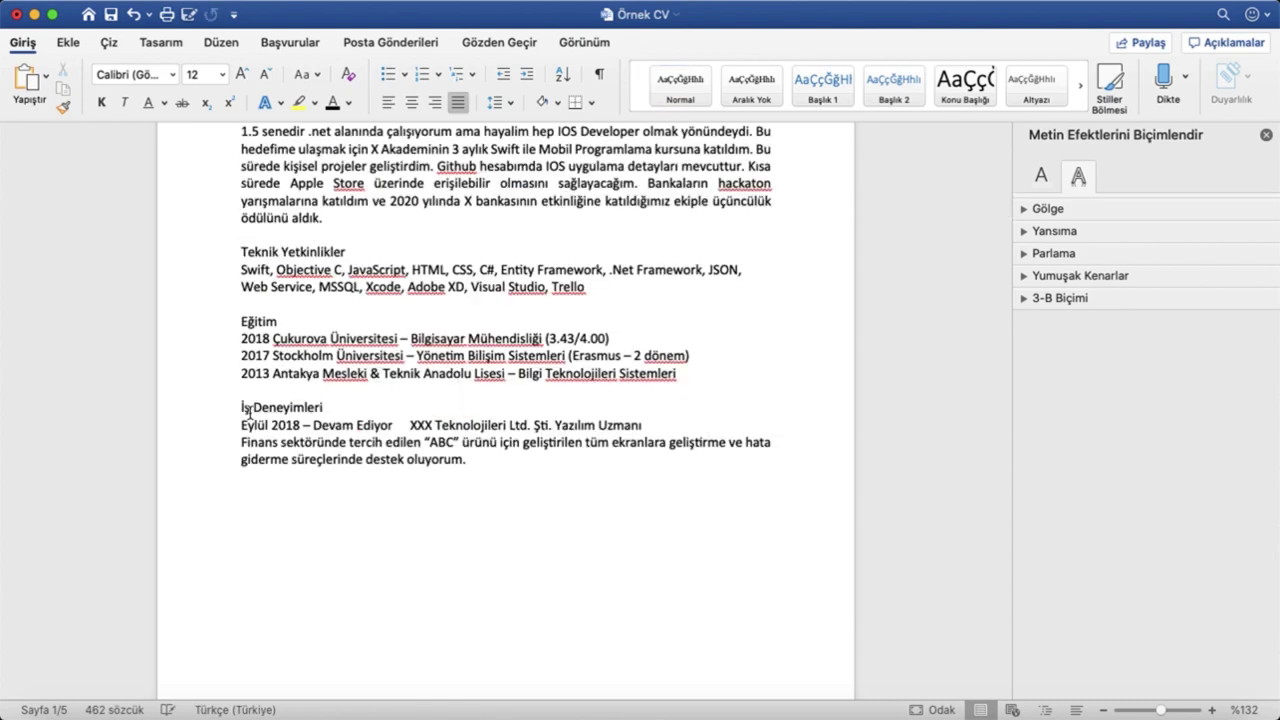
left_click_drag(243, 425, 397, 425)
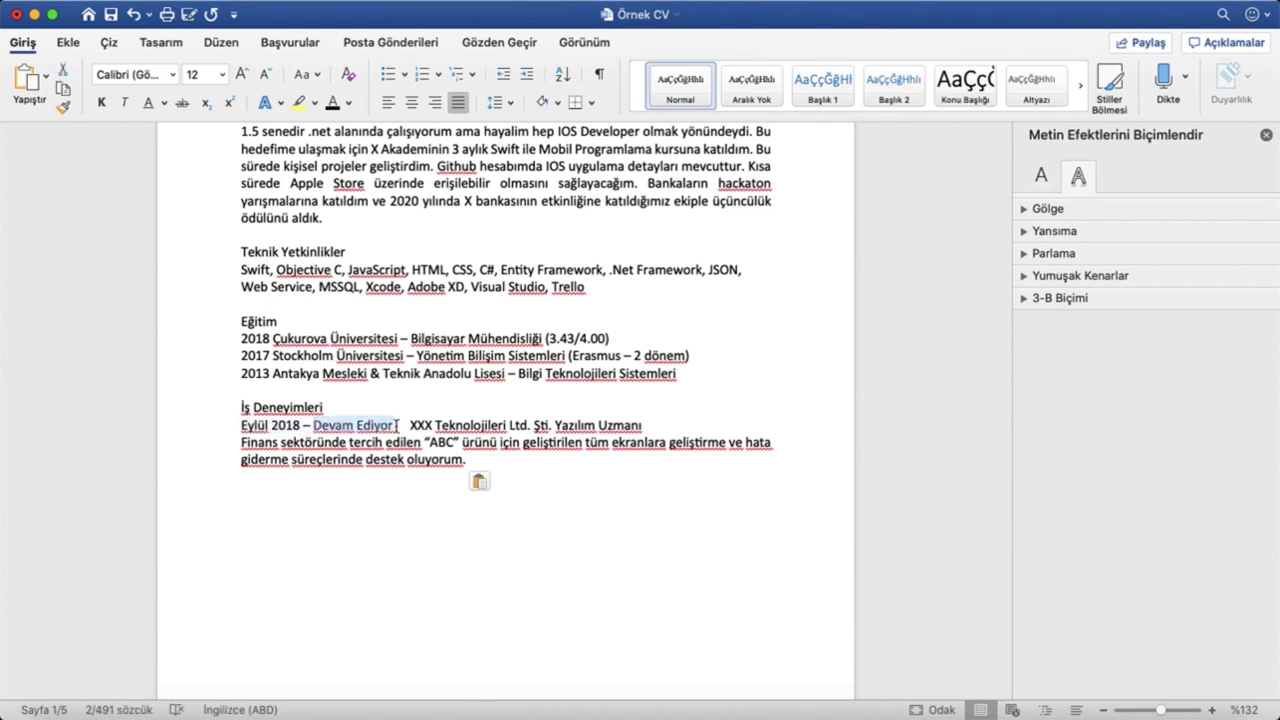
type("......")
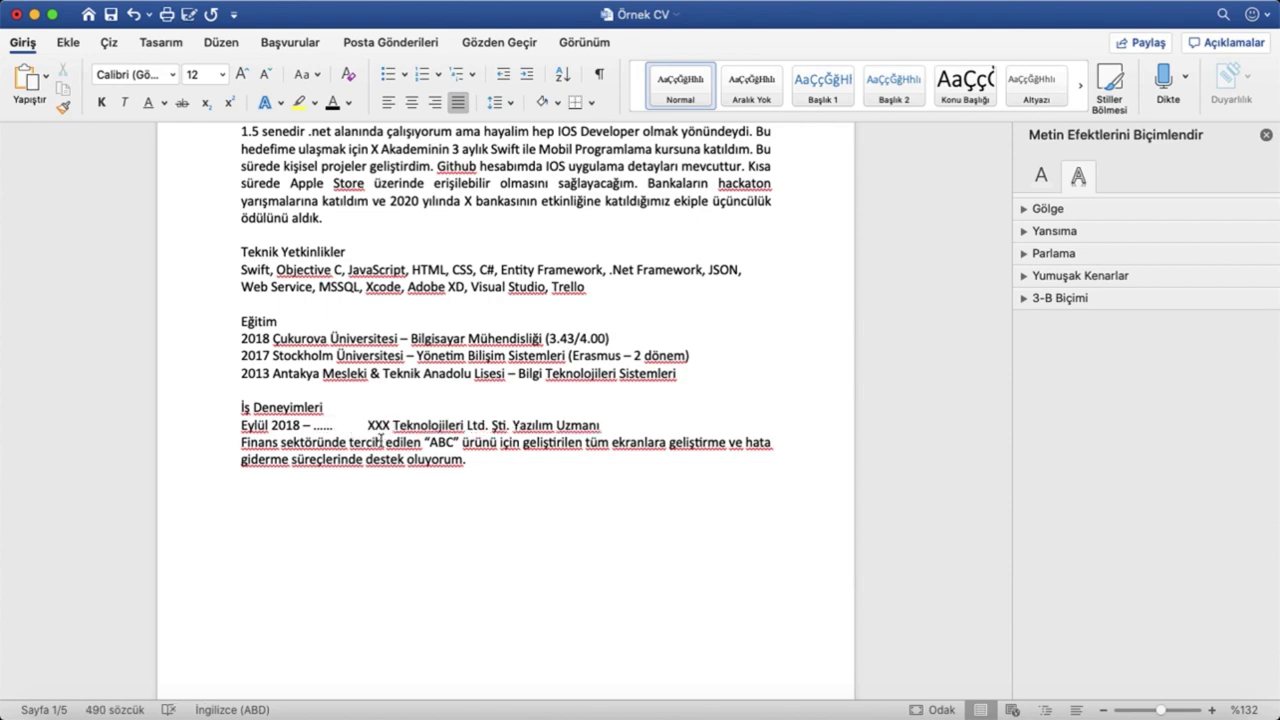
left_click_drag(366, 425, 600, 425)
left_click(512, 425)
type(".Net")
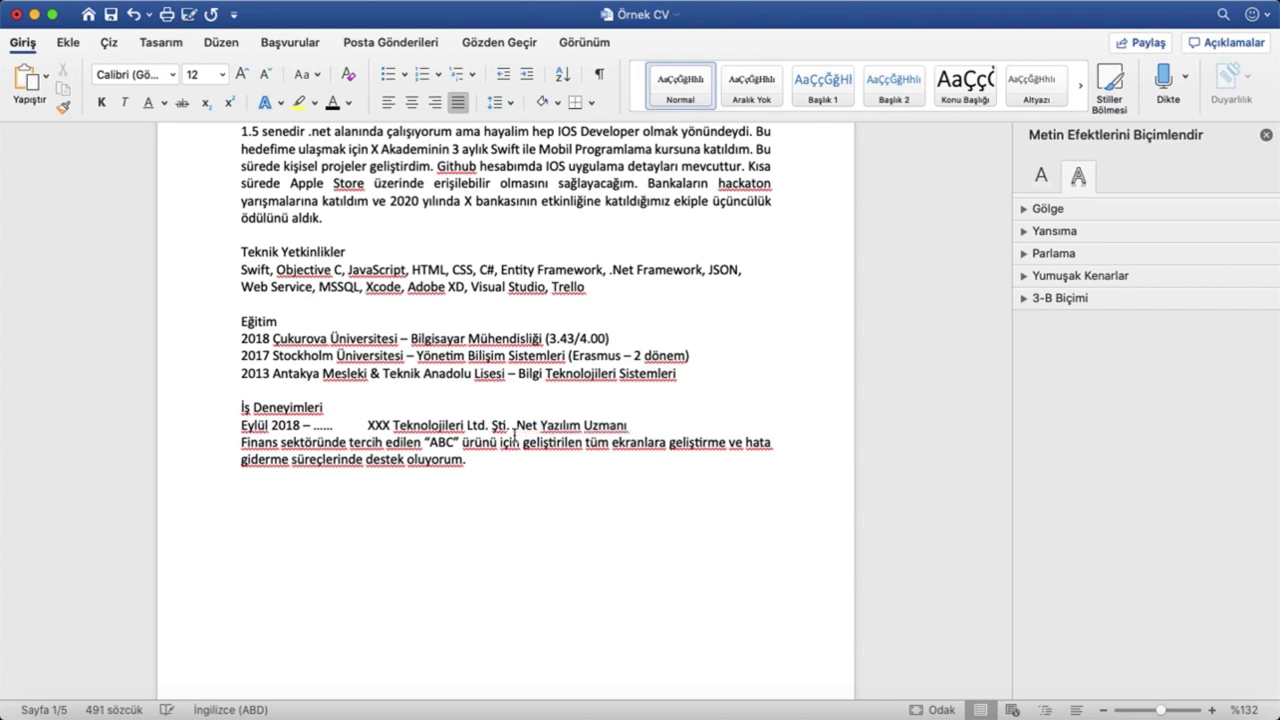
left_click_drag(649, 427, 516, 427)
left_click(592, 459)
left_click_drag(516, 427, 539, 425)
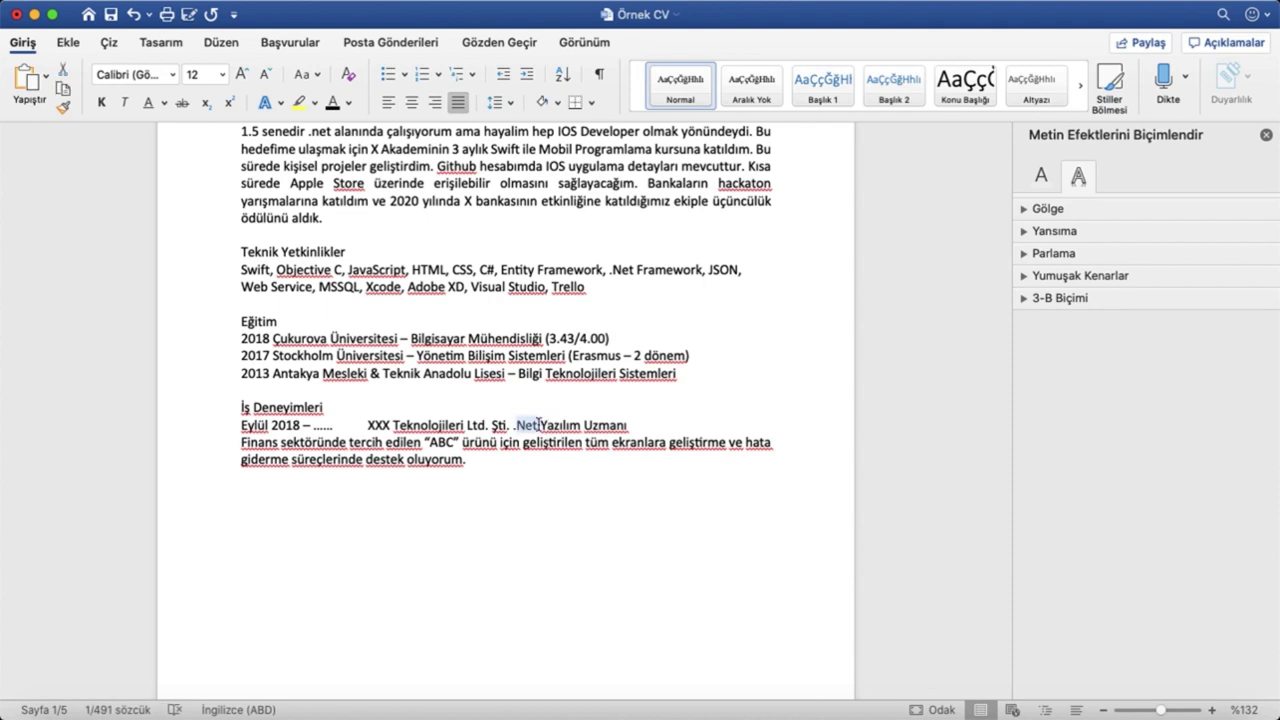
key("BackSpace")
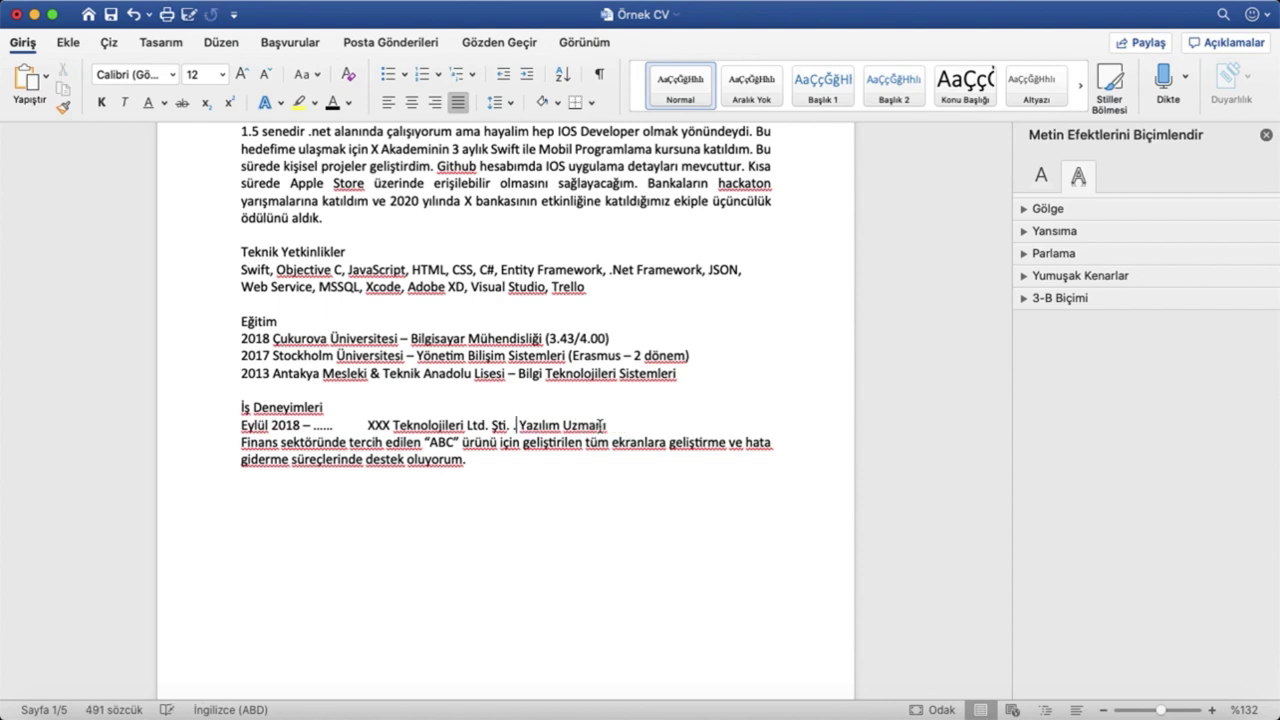
key("BackSpace")
key("BackSpace")
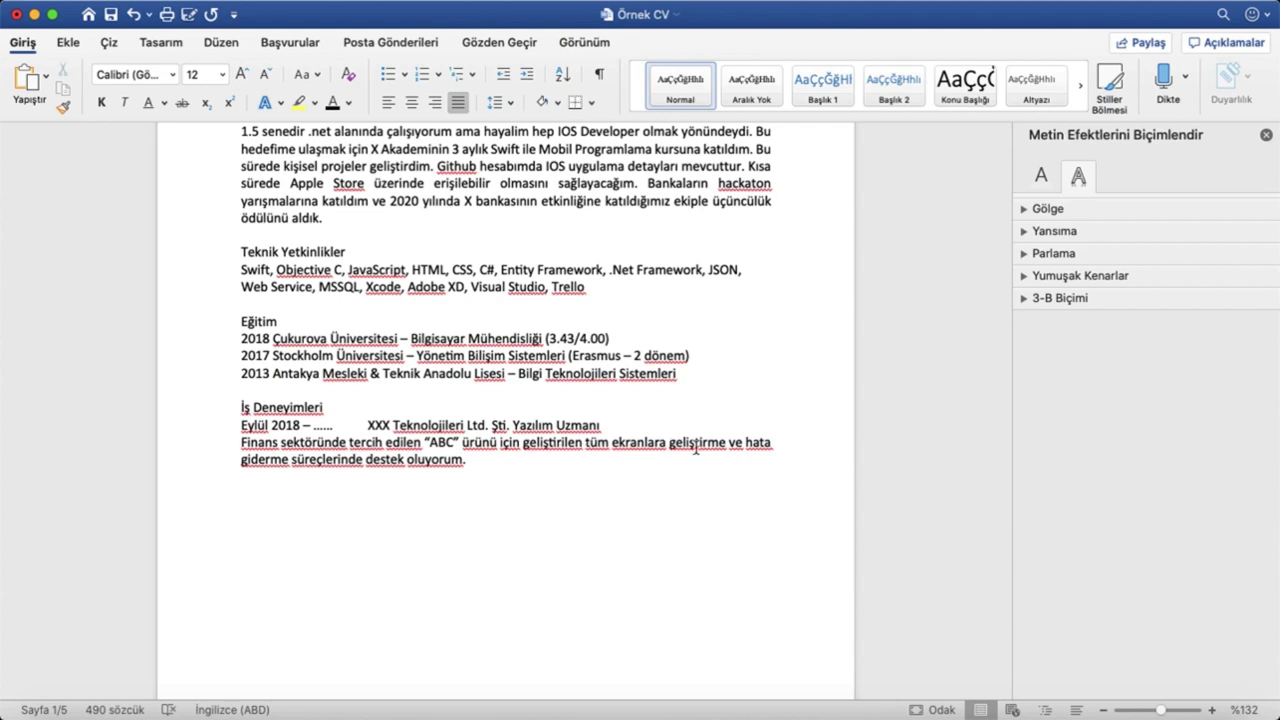
- Start a new paragraph after 'oluyorum.' and paste the Stajlar section with the 2018 iOS internship
left_click_drag(241, 459, 464, 460)
left_click(430, 470)
left_click(508, 462)
scroll(433, 450, "down", 1)
scroll(433, 450, "down", 4)
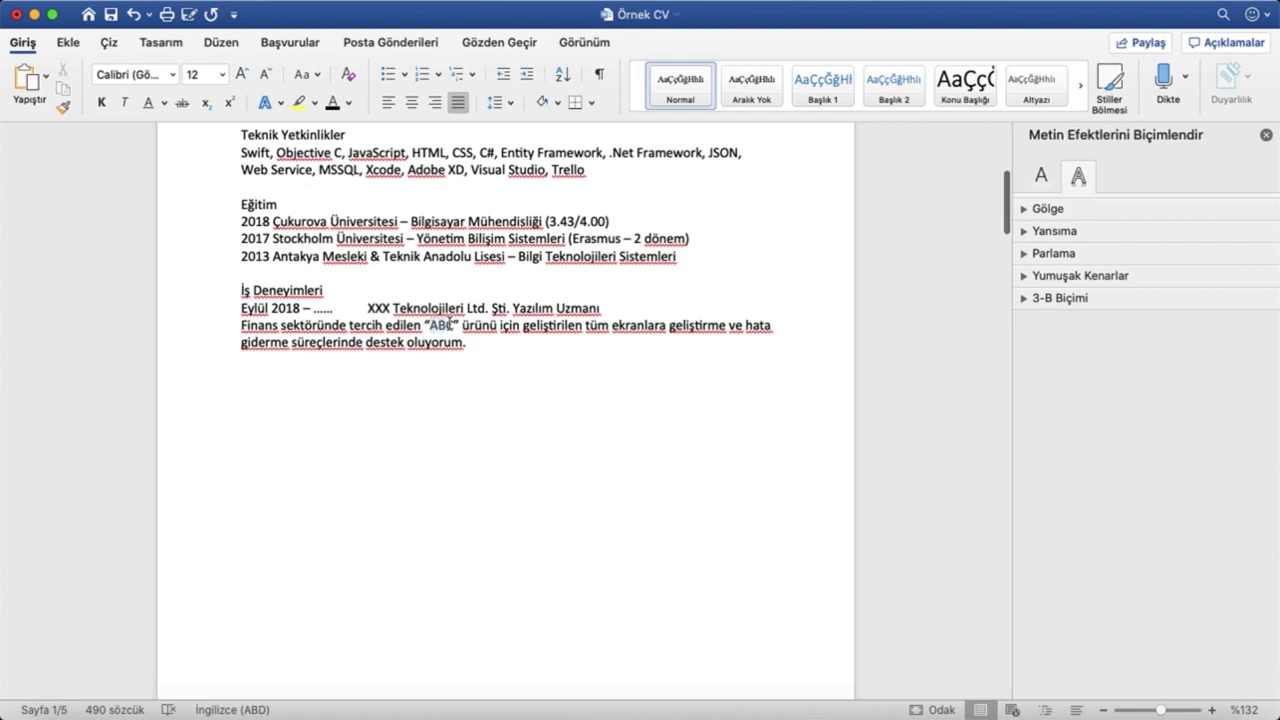
left_click(453, 327)
double_click(445, 325)
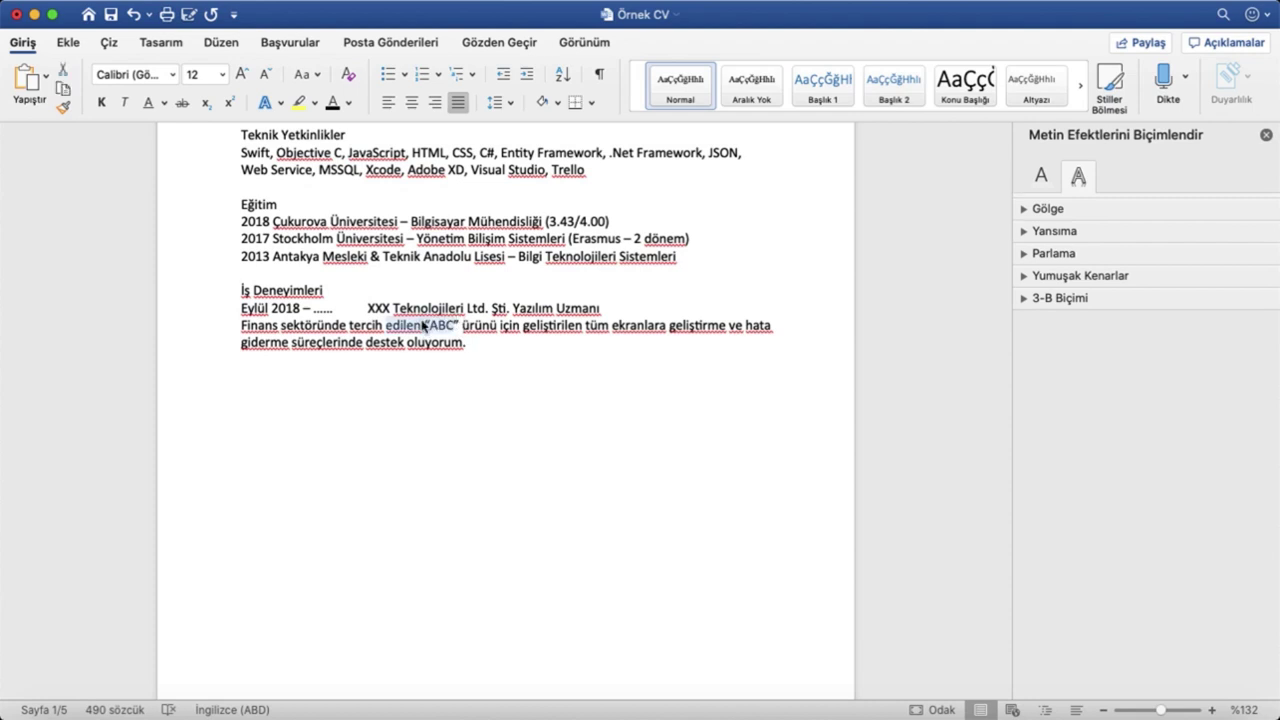
left_click(455, 325)
left_click(484, 349)
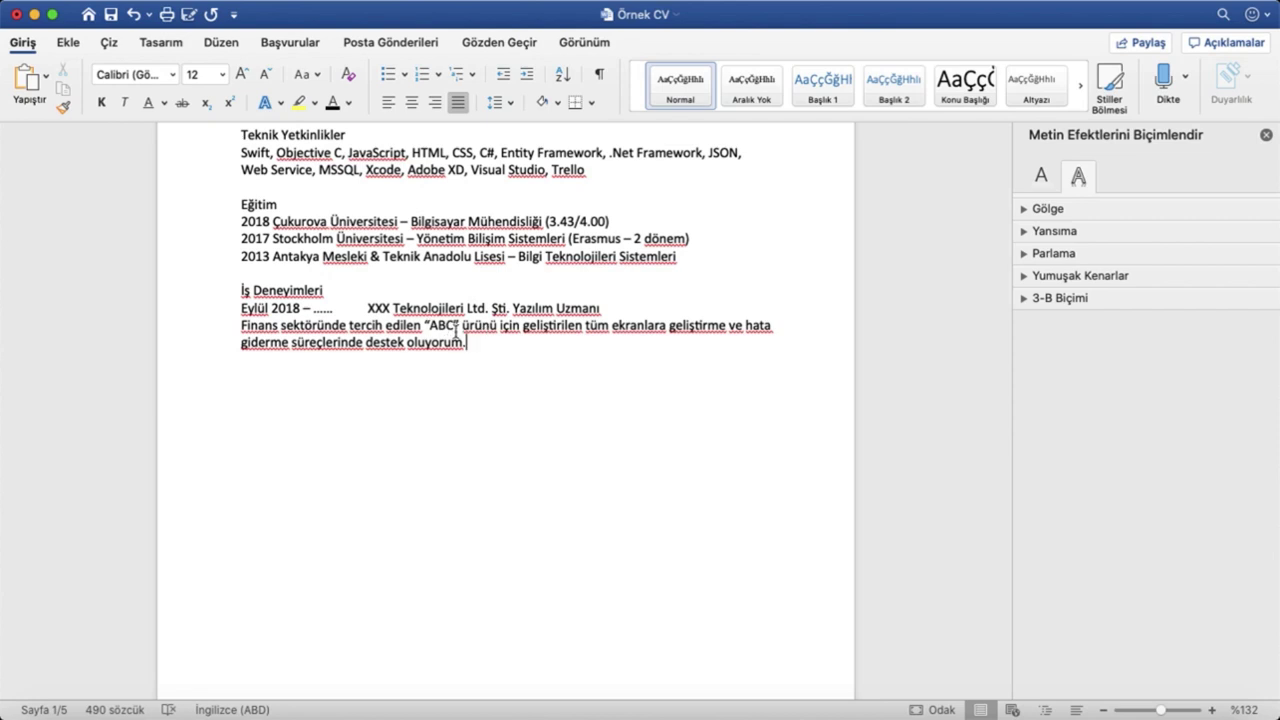
key("Return")
key("super+v")
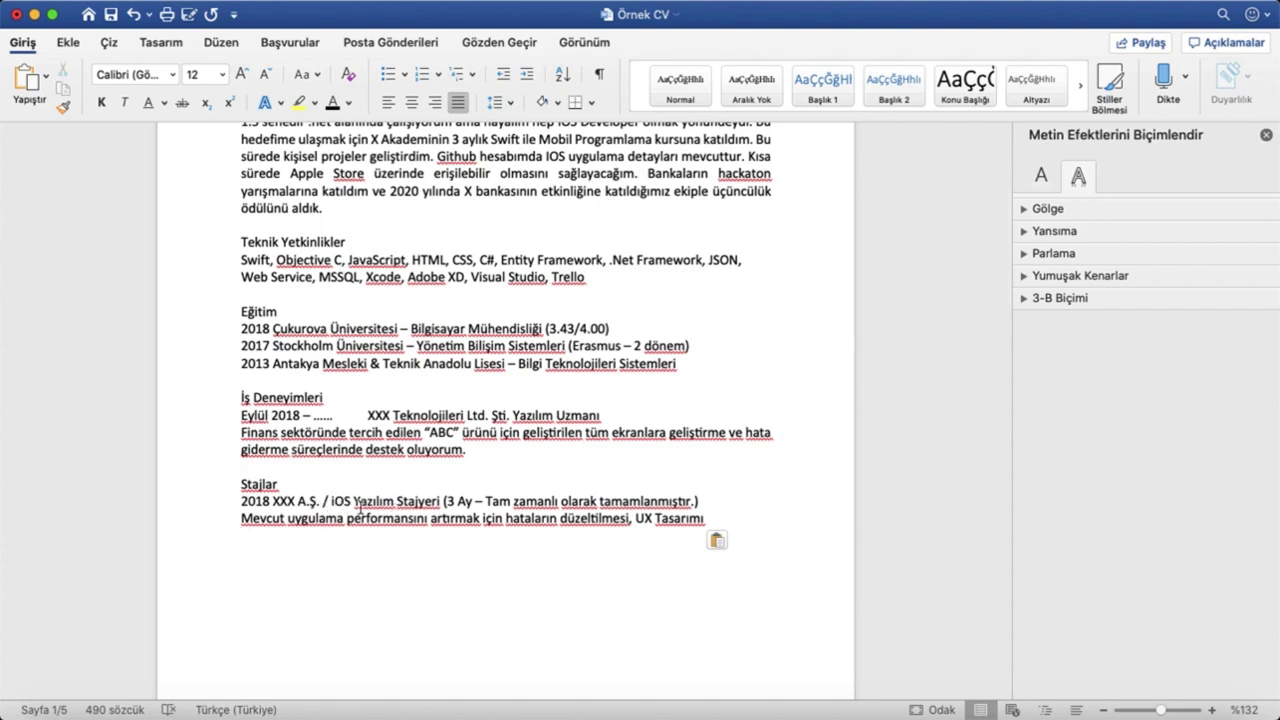
- Undo the extra 'olarak tamamlanmıştır' text so the internship ends with '(3 Ay – Tam zamanlı)'
key("super+z")
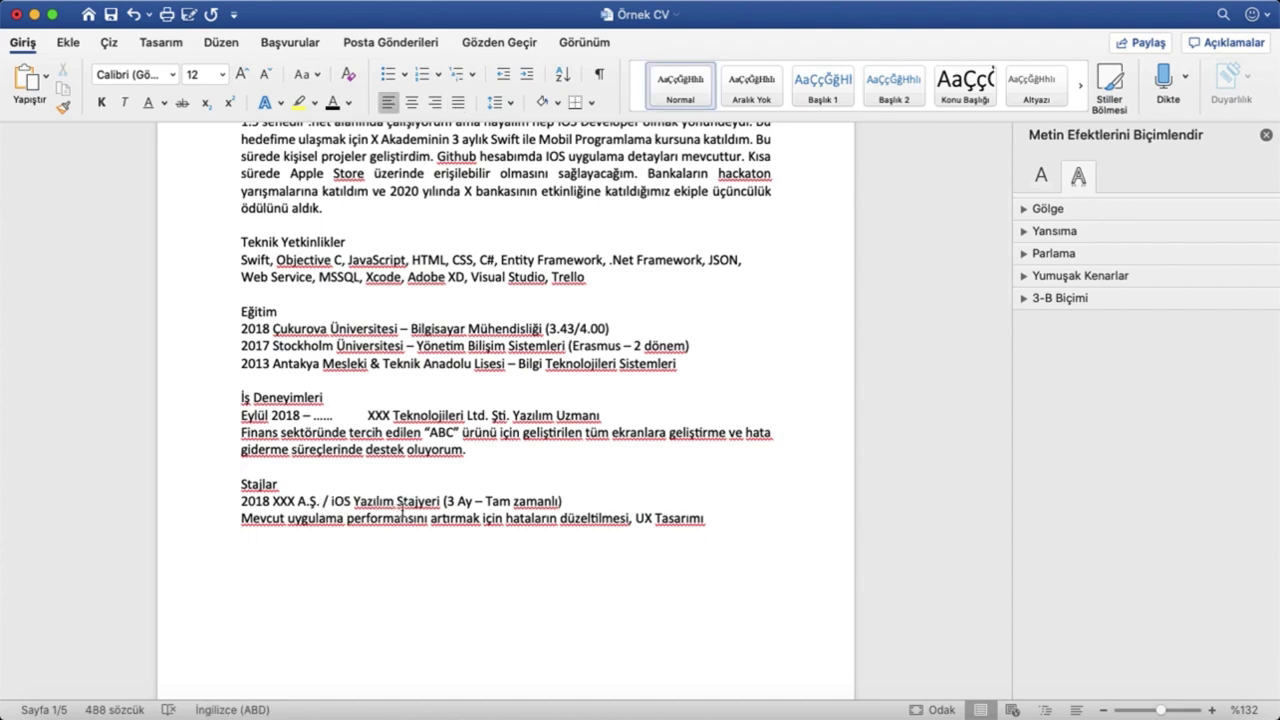
left_click(566, 501)
left_click(404, 504, "shift")
left_click_drag(241, 518, 691, 526)
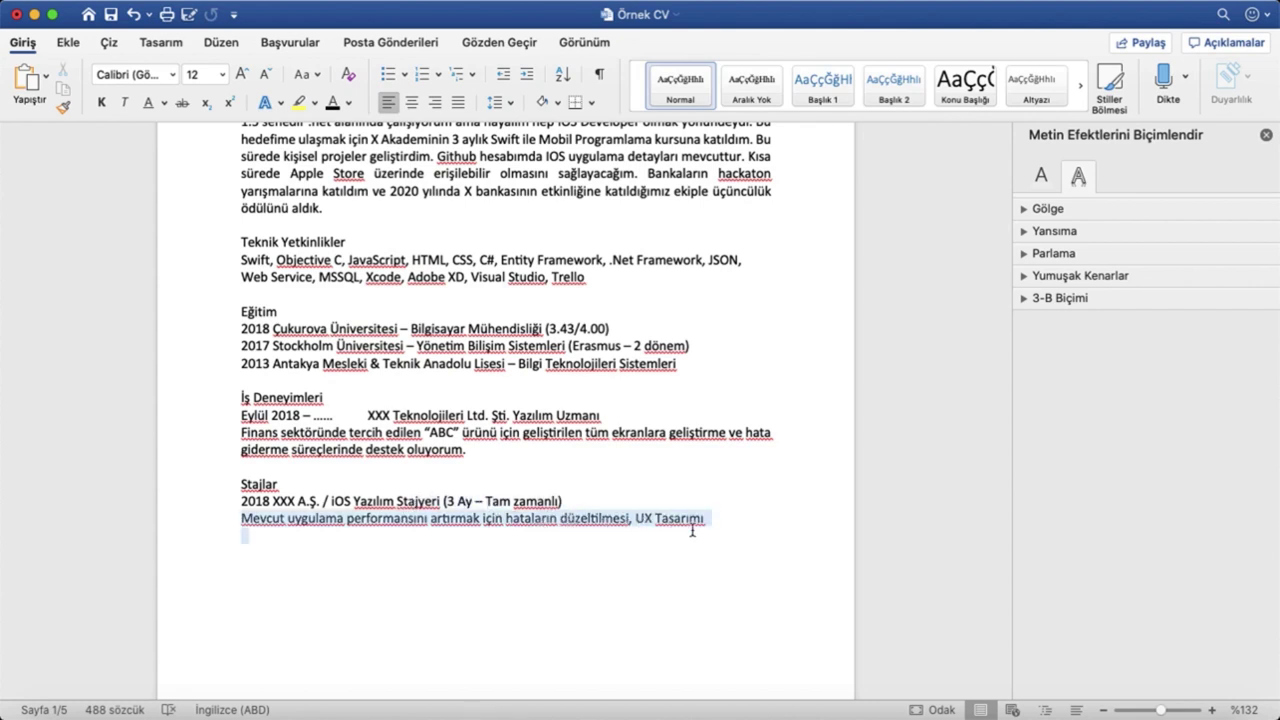
left_click(694, 527)
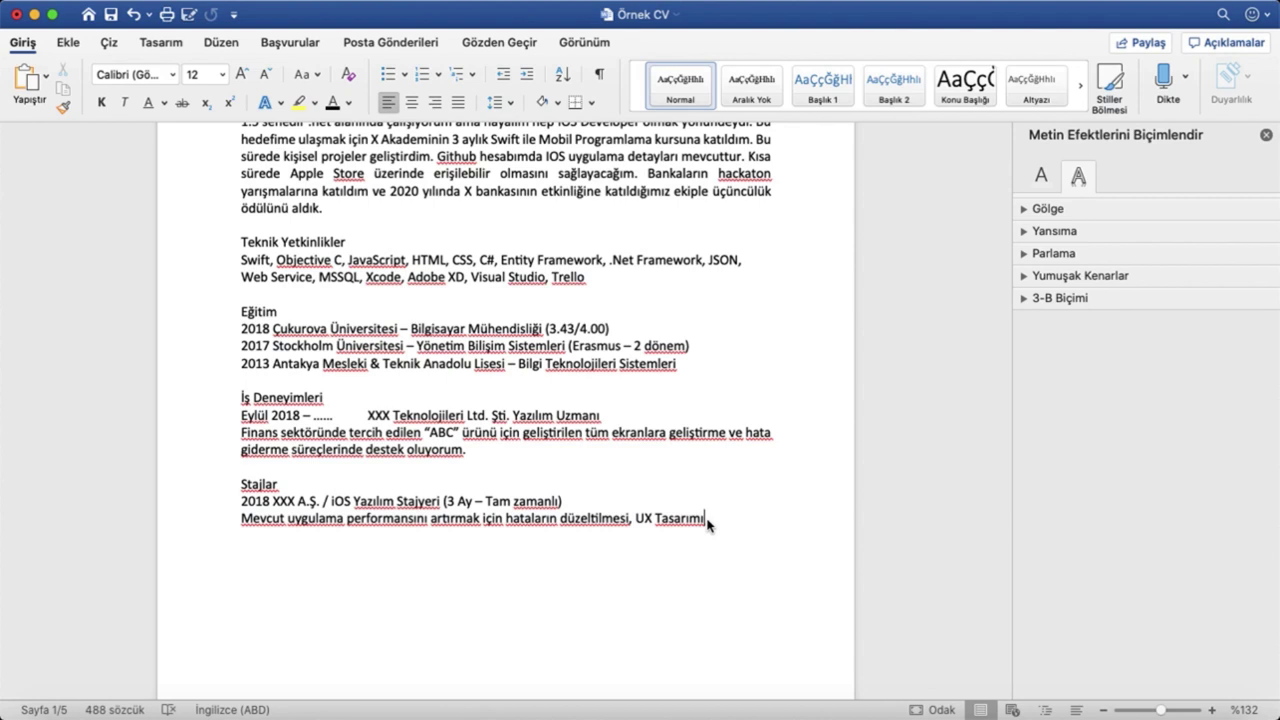
scroll(707, 521, "down", 1)
scroll(707, 521, "down", 1)
scroll(707, 521, "down", 1)
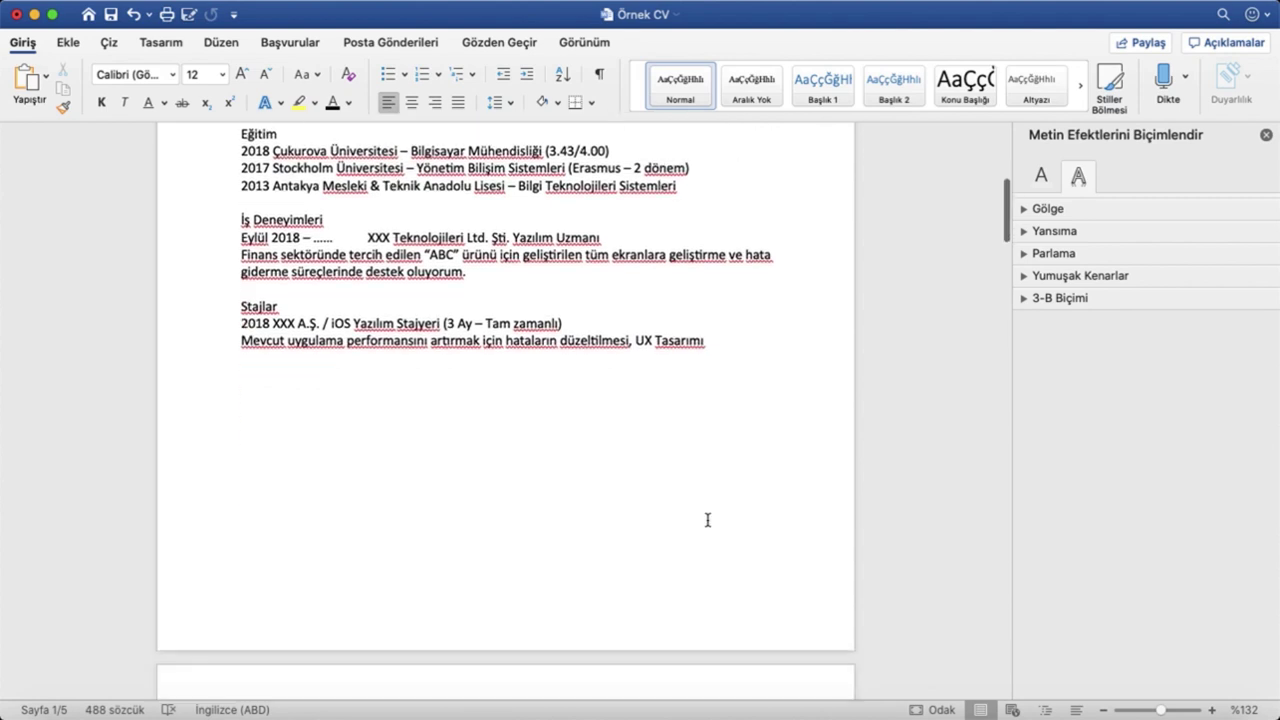
scroll(707, 520, "down", 1)
scroll(357, 308, "down", 2)
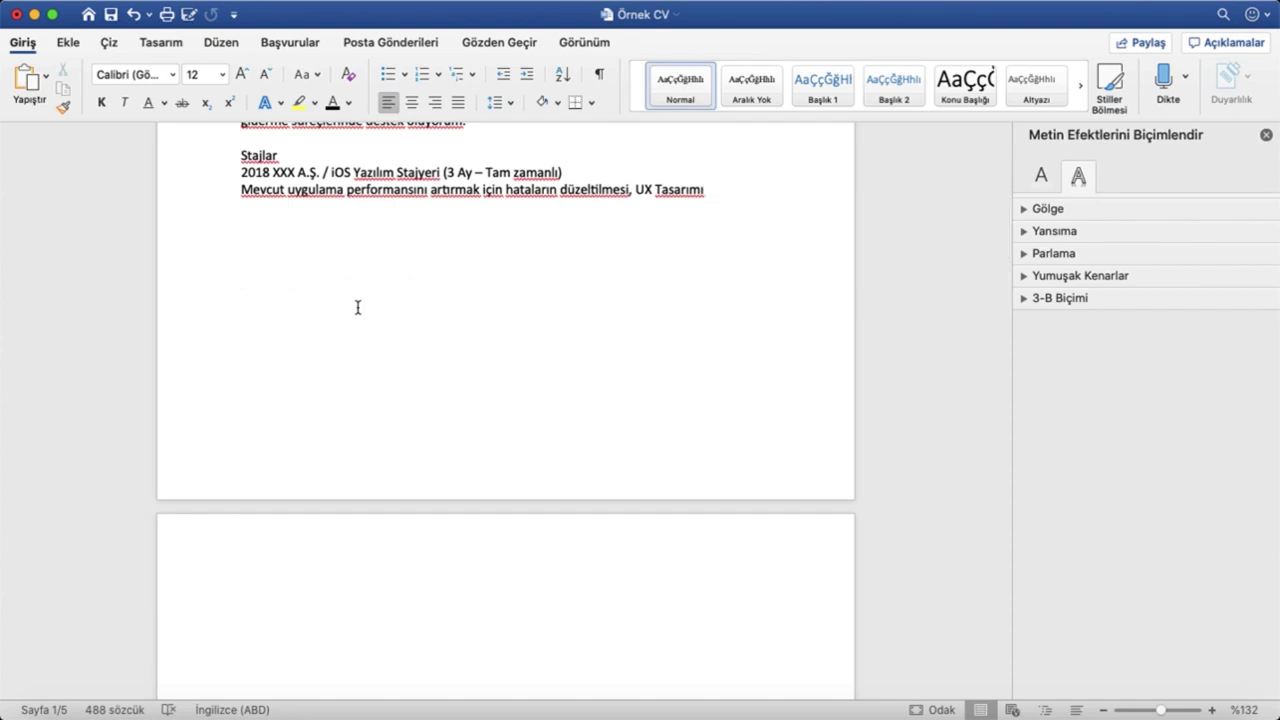
- Paste the Projeler section for 'REST API - iOS App' from Ekim 2019 and review its lines
key("super+v")
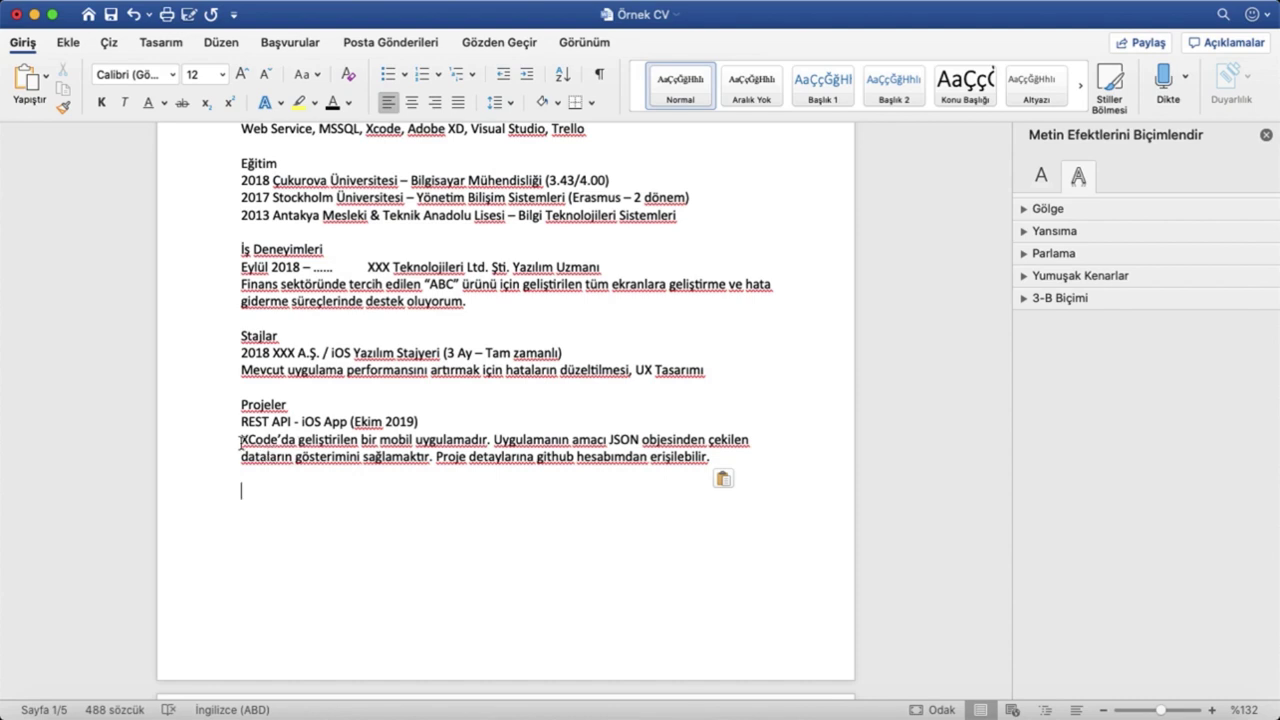
left_click_drag(241, 421, 287, 437)
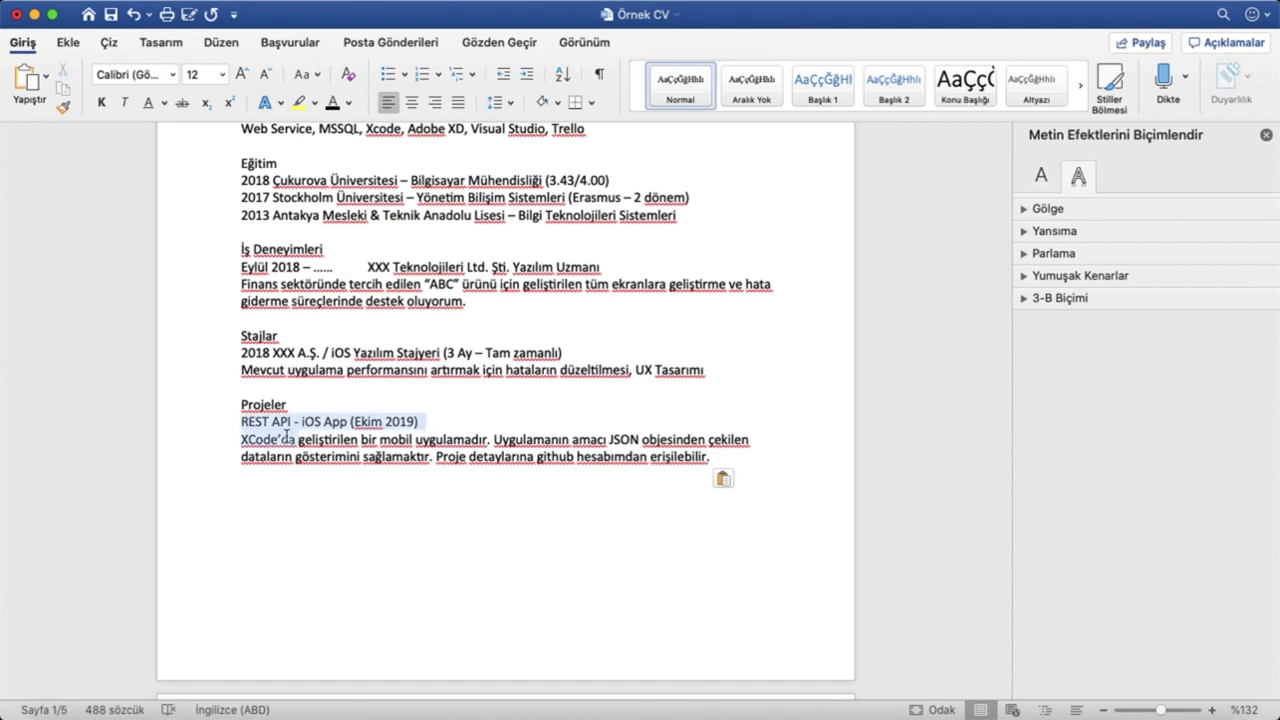
left_click(287, 441)
left_click_drag(241, 421, 419, 421)
left_click(243, 440)
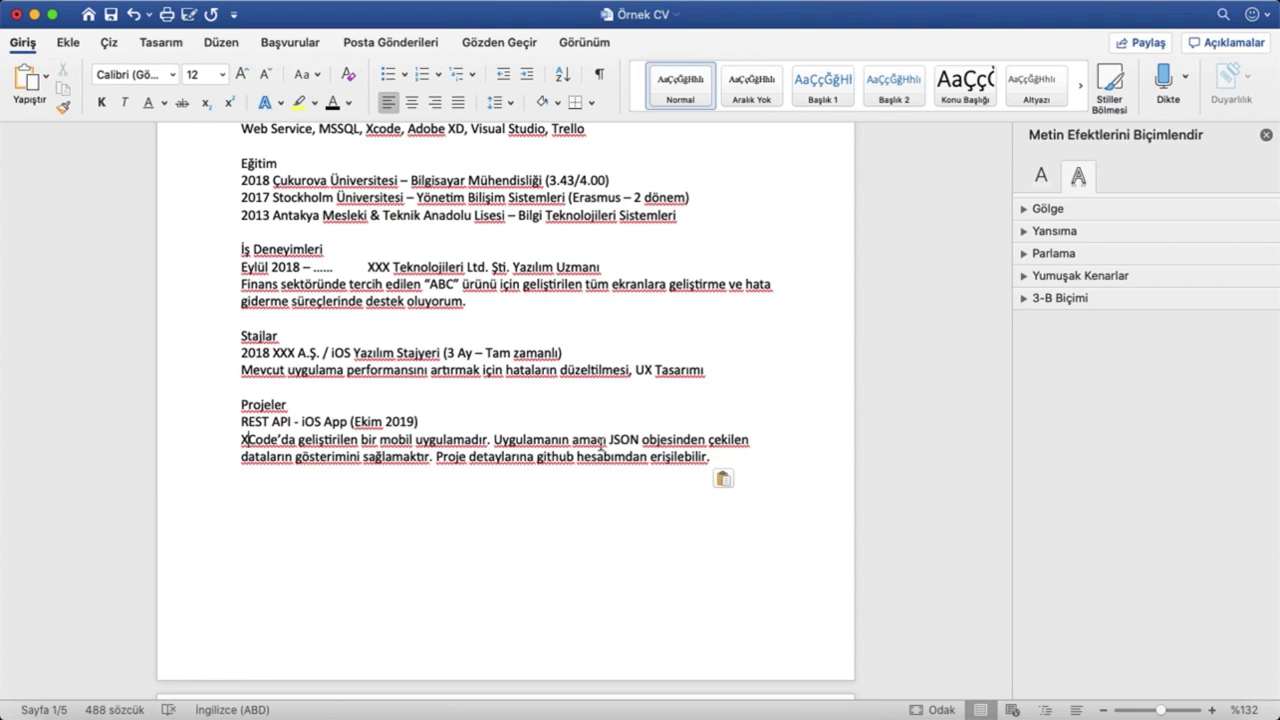
left_click_drag(537, 457, 560, 457)
left_click(605, 438)
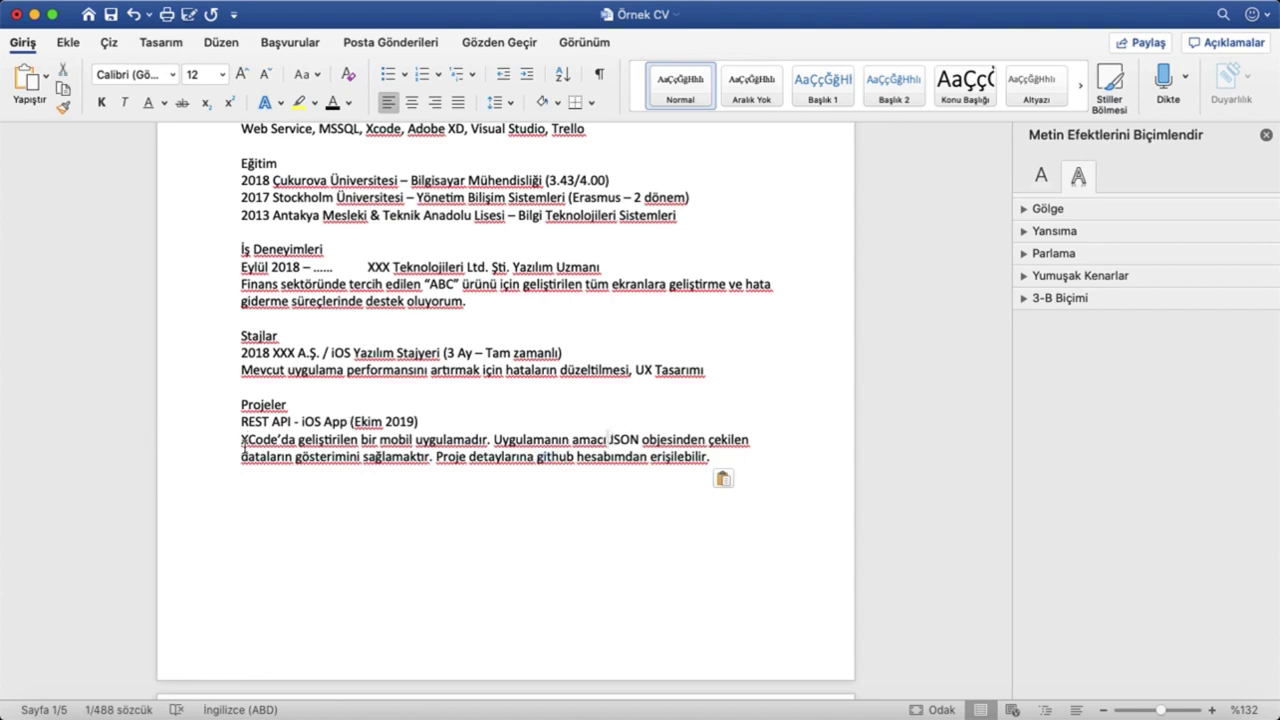
- Paste the Seminer / Kurslar lines with the 2019 Swift course on the empty line below
left_click(292, 485)
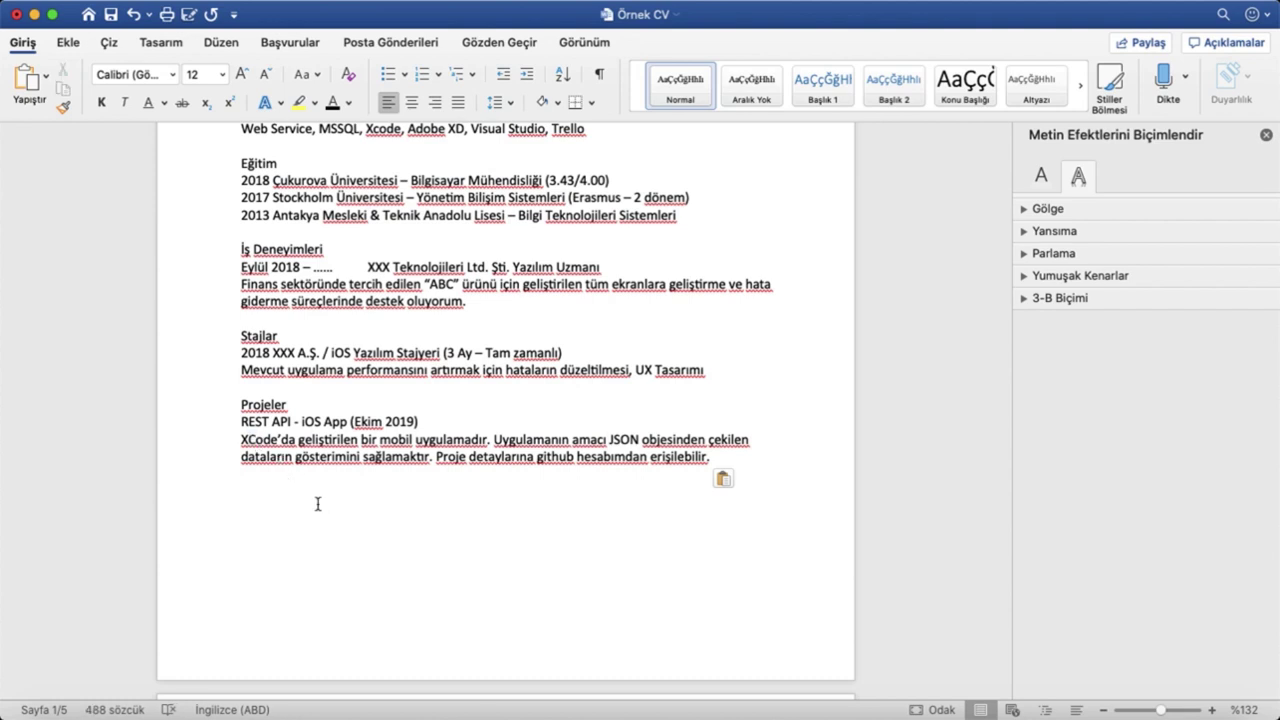
left_click_drag(241, 440, 278, 441)
left_click(271, 496)
type("Seminer / Kurslar 2019 - X Akademi Swift ile Mobil Programlama (3 Ay)")
- Delete the '...' placeholder below the 2019 course and paste the Referanslar section listing two referees
left_click_drag(241, 495, 552, 536)
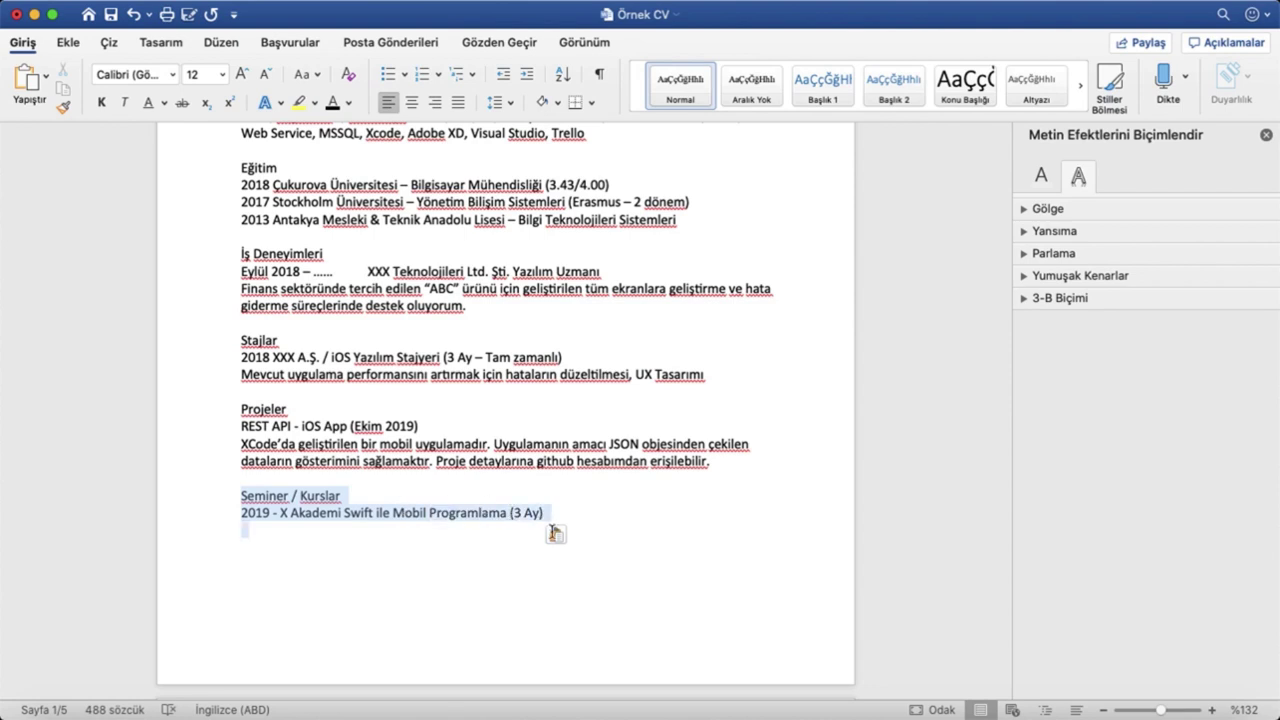
left_click(552, 536)
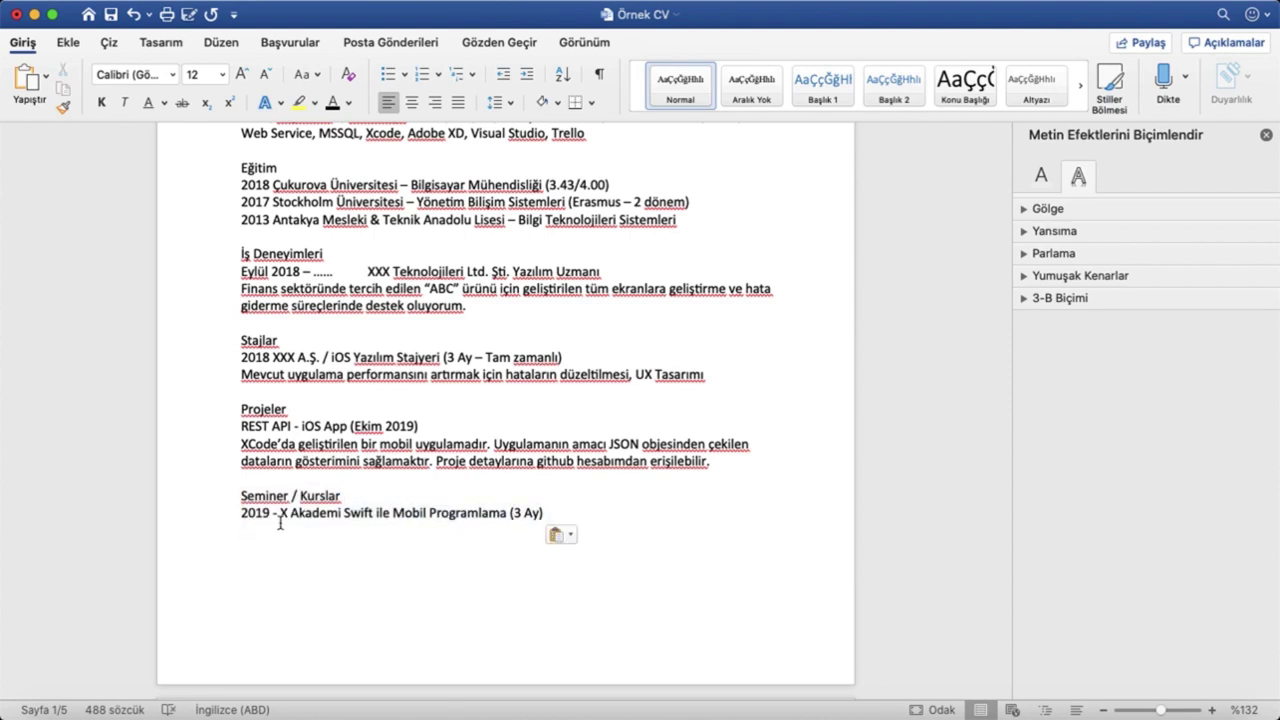
left_click_drag(240, 514, 556, 505)
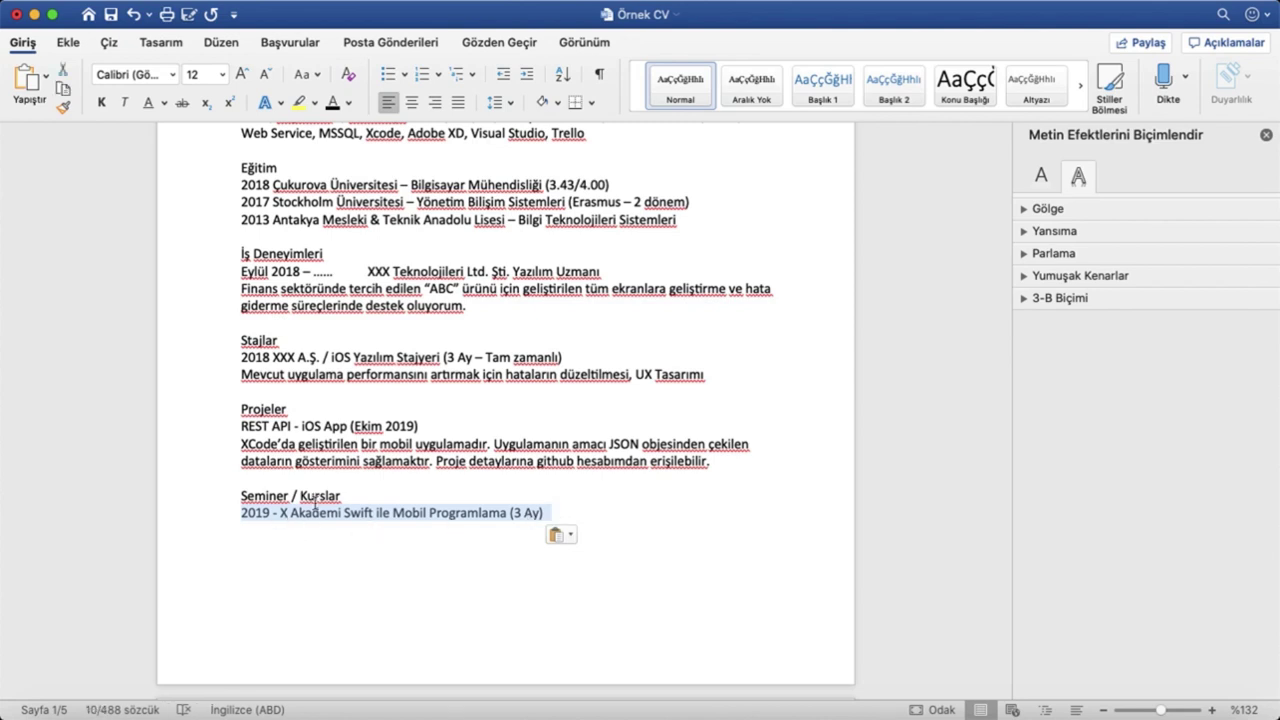
key("Right")
key("Down")
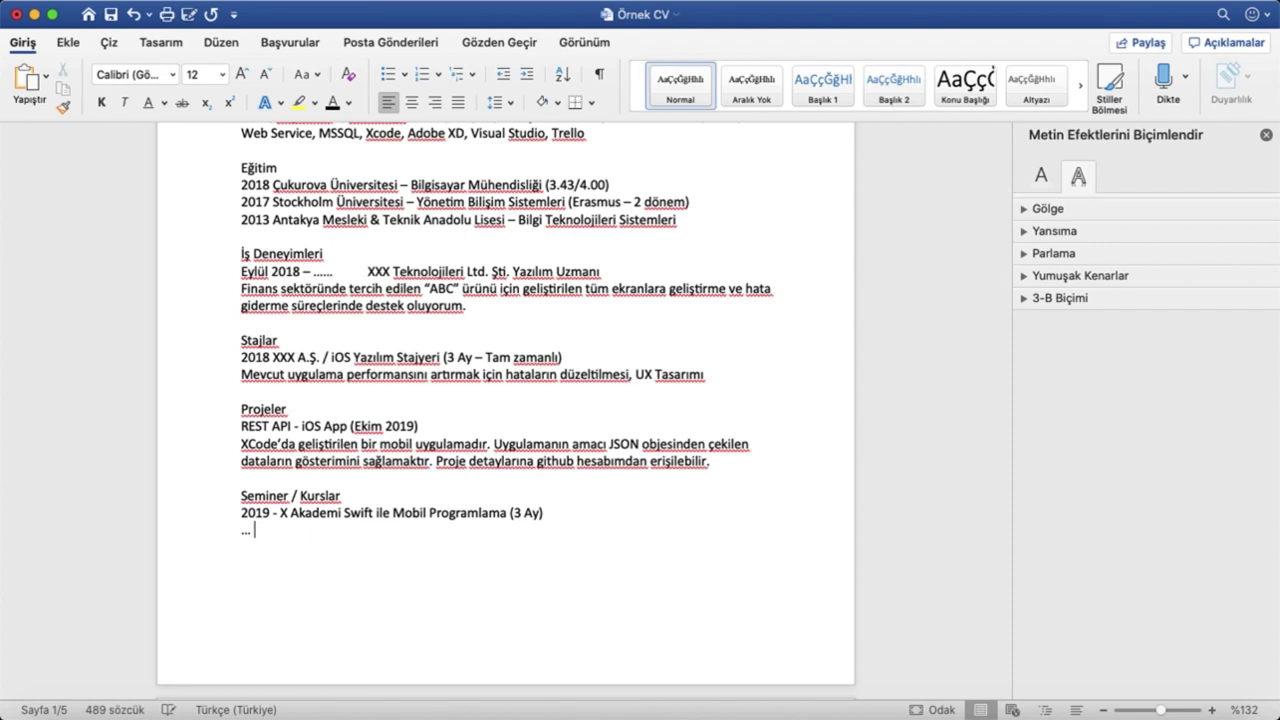
key("BackSpace")
scroll(281, 374, "down", 3)
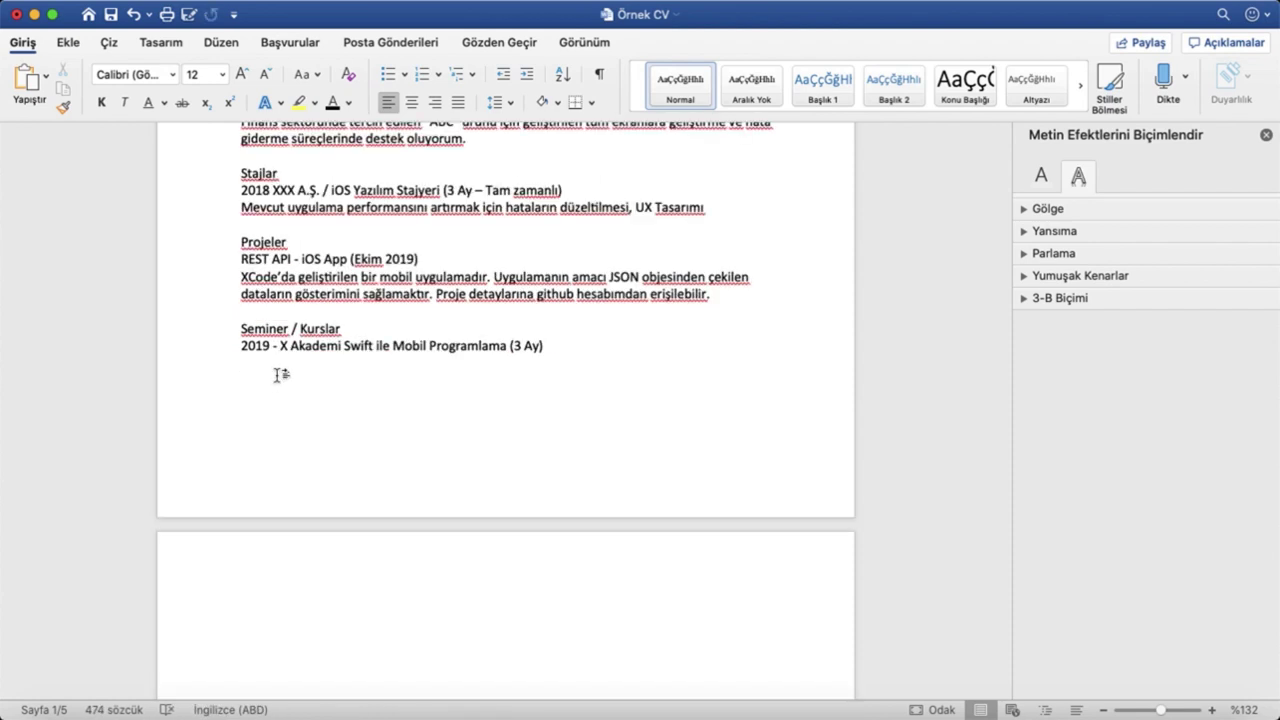
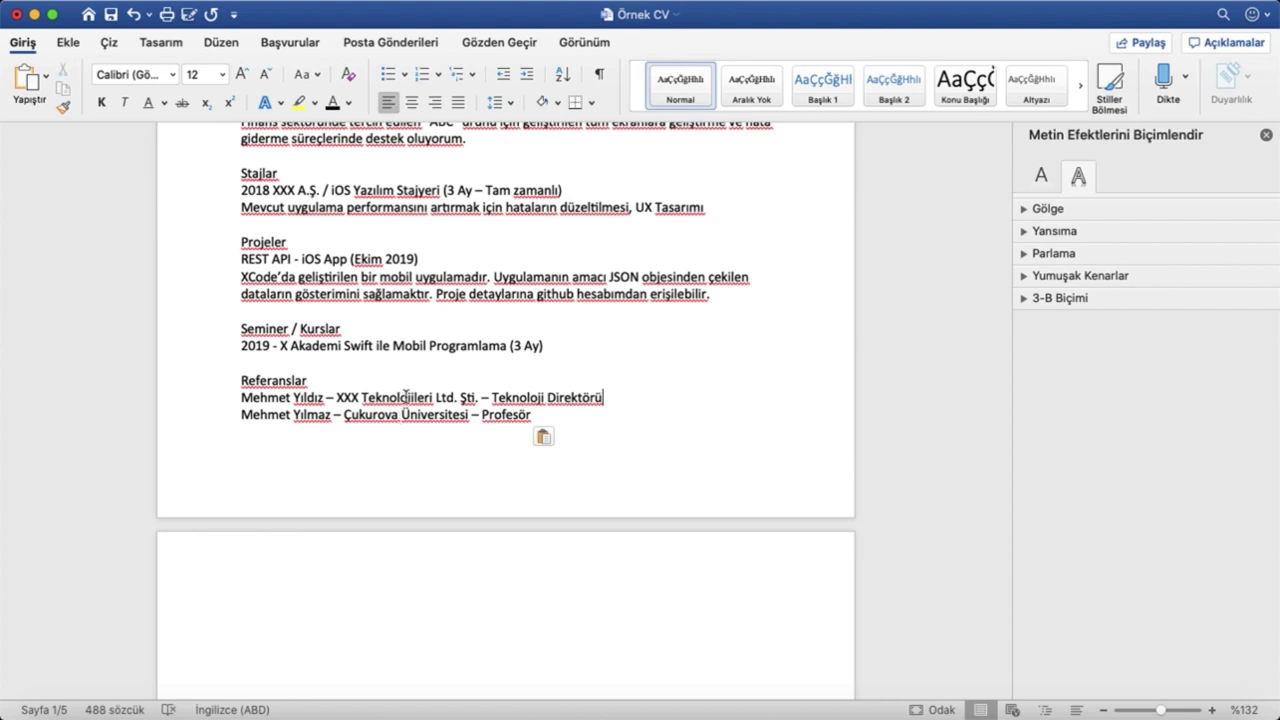
- Replace both referee lines with 'İstenildiği takdirde sağlanacaktır.' and add an empty line after it
left_click_drag(492, 397, 606, 397)
left_click(606, 397)
triple_click(548, 416)
left_click_drag(548, 416, 243, 405)
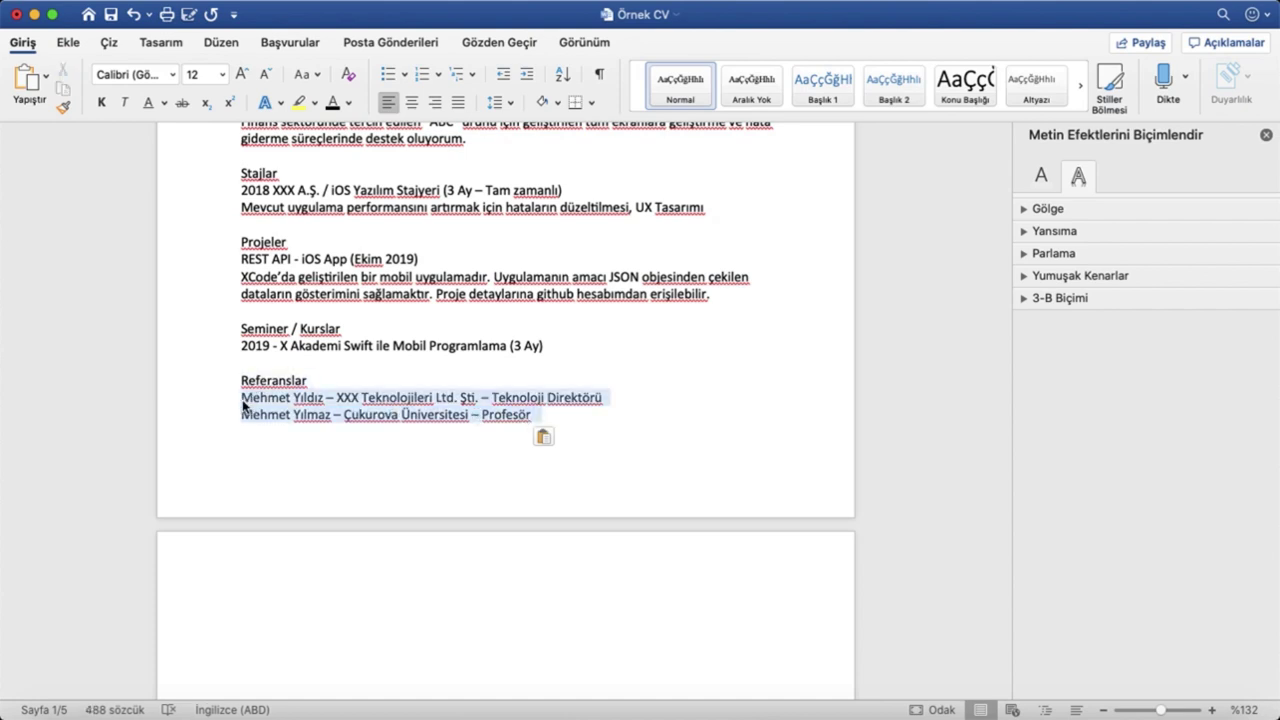
type("İ")
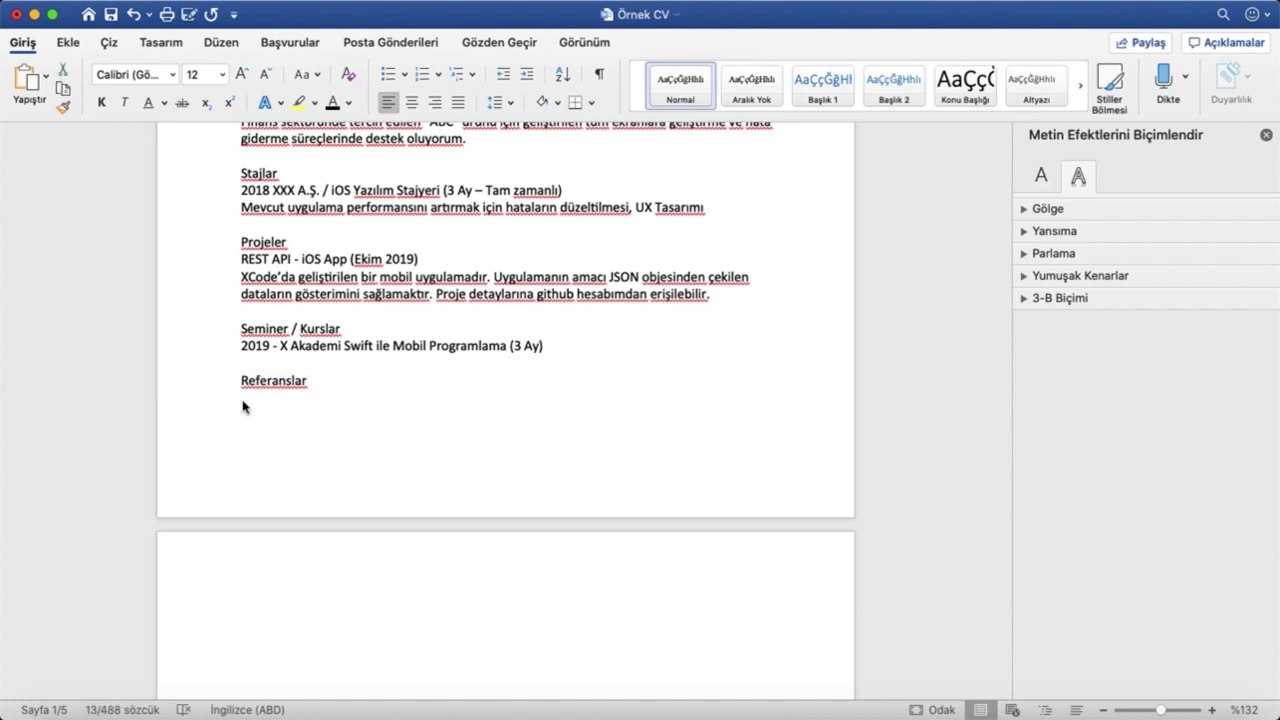
type("stenildiği ")
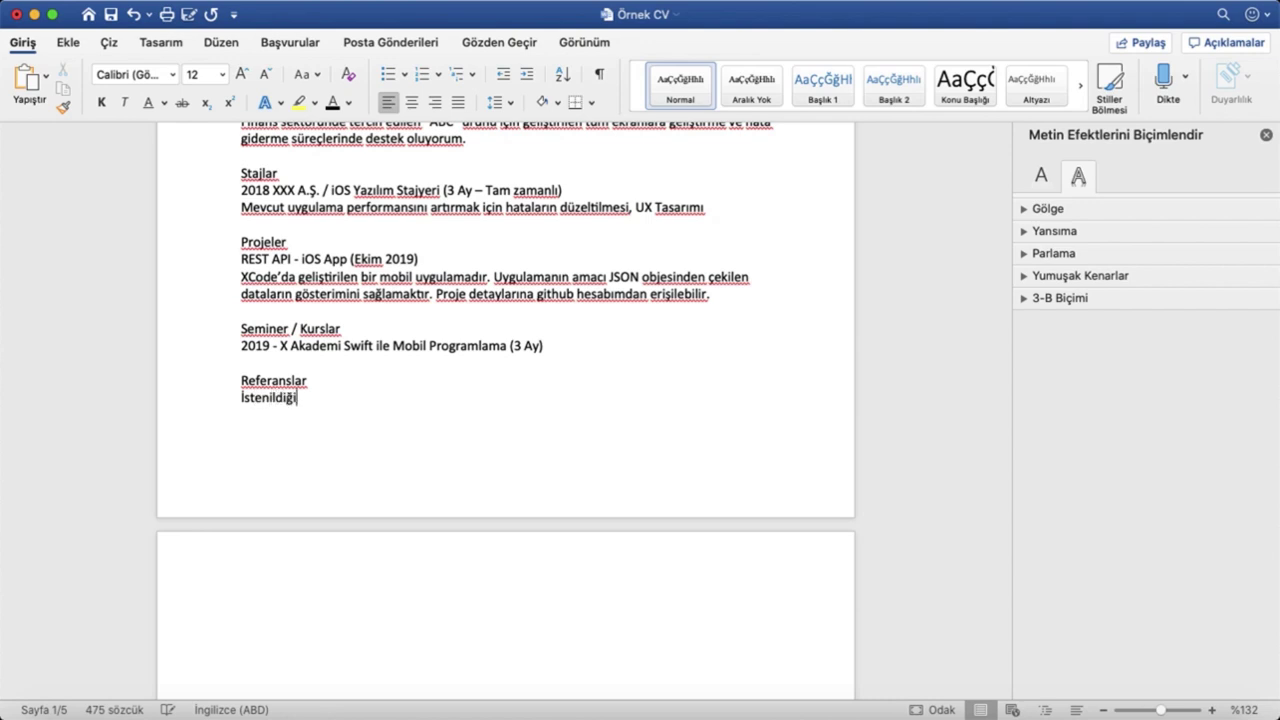
type("takdirde sağlanacaktır.")
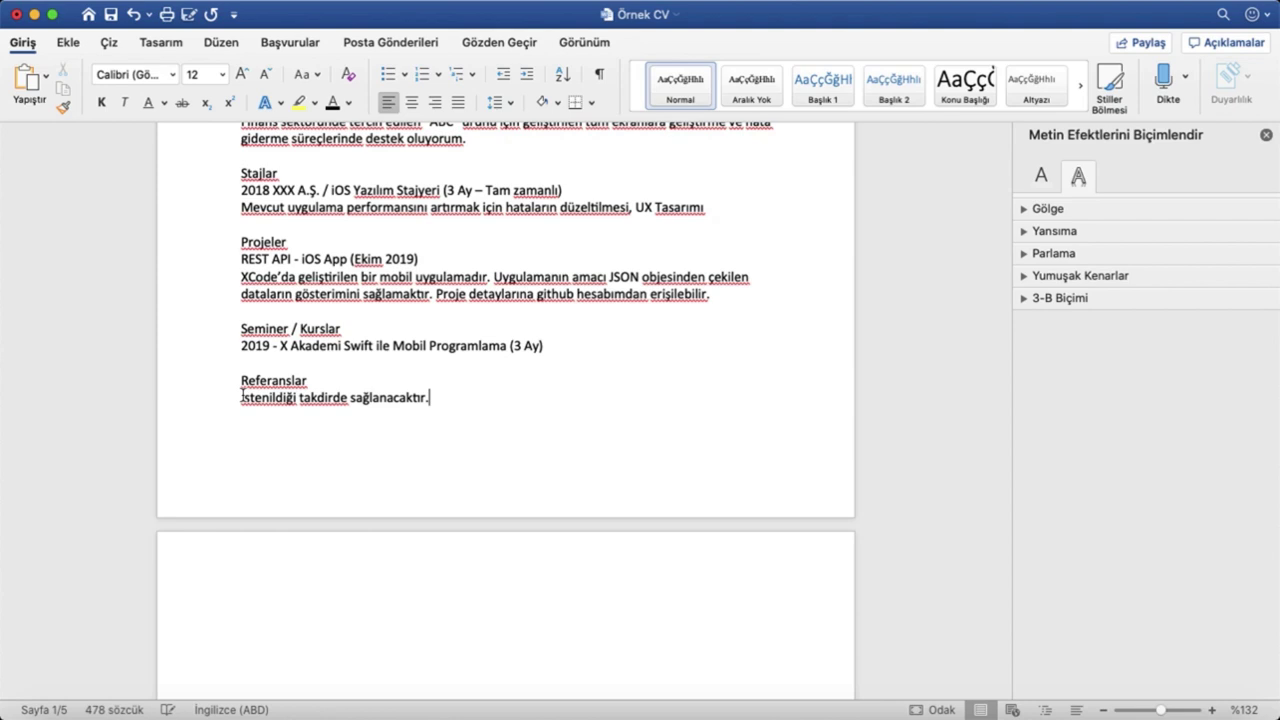
key("Return")
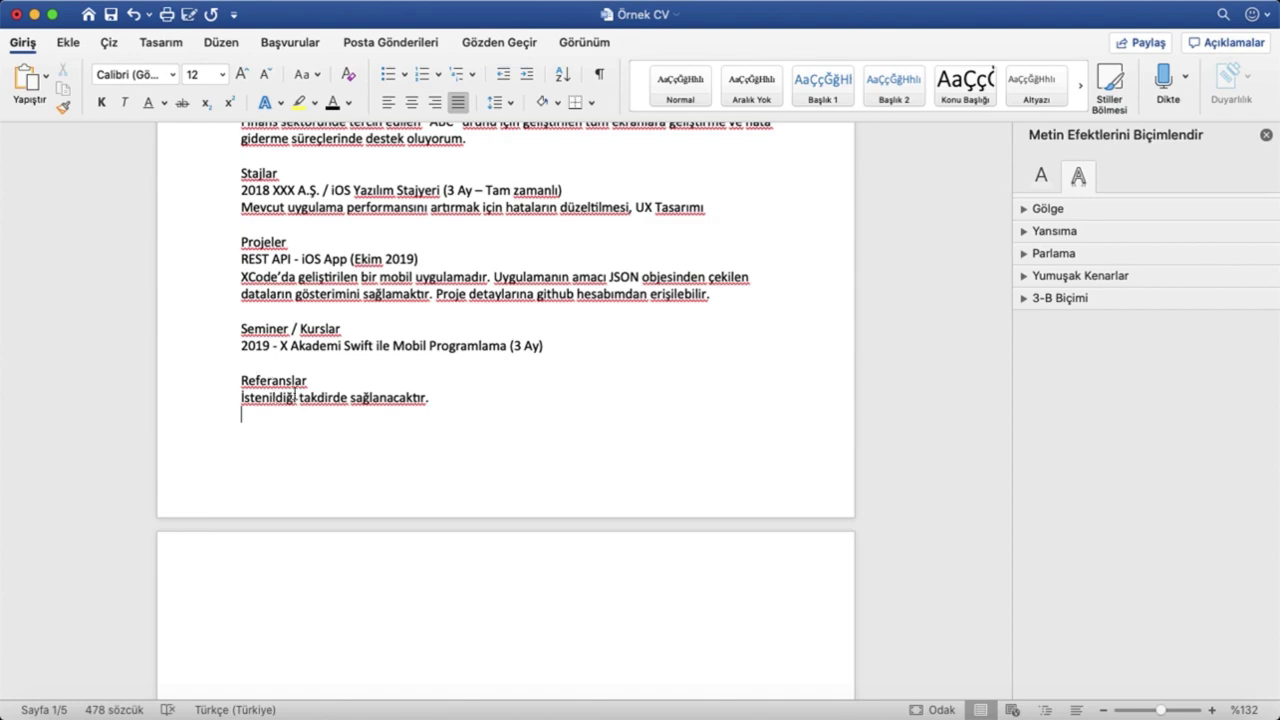
- Scroll through the formatted CV and select the photo at the top right
scroll(319, 273, "up", 2)
scroll(341, 273, "up", 5)
scroll(341, 273, "up", 4)
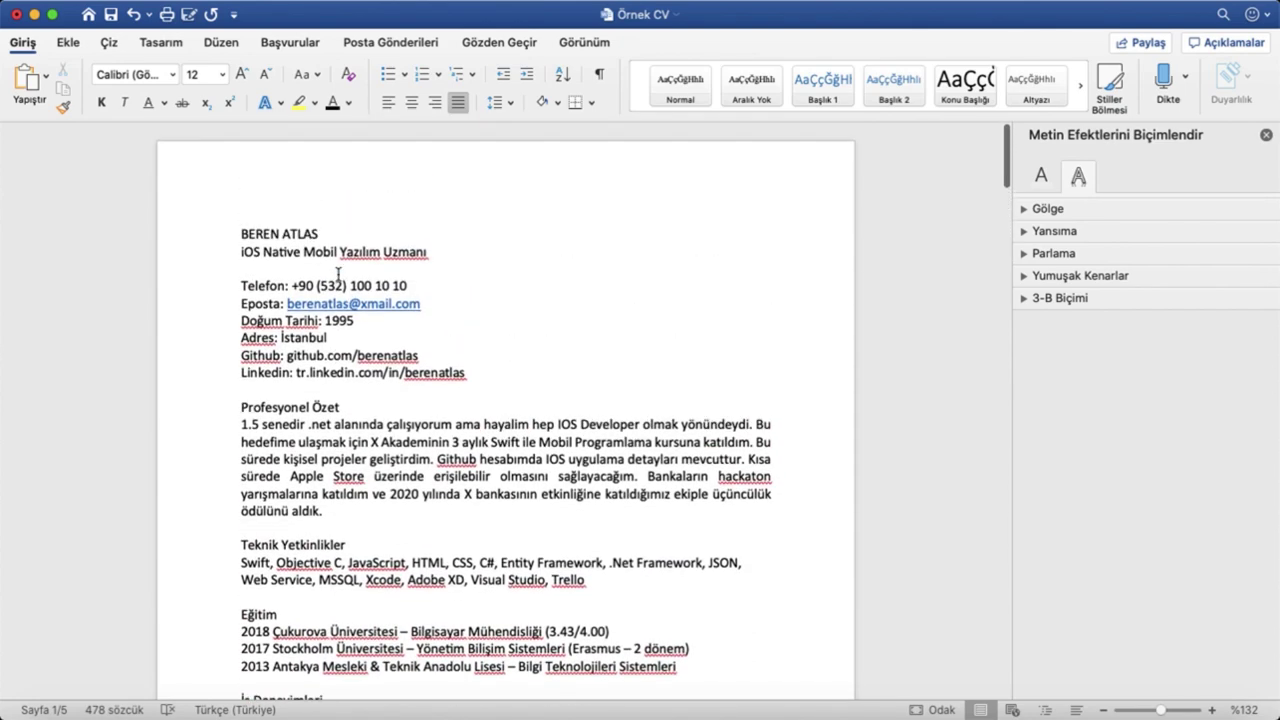
scroll(338, 277, "down", 3)
scroll(338, 277, "down", 3)
scroll(338, 277, "down", 3)
scroll(339, 265, "down", 1)
scroll(339, 265, "up", 7)
scroll(339, 265, "up", 4)
scroll(339, 268, "down", 2)
scroll(339, 265, "down", 2)
scroll(339, 265, "down", 1)
scroll(339, 265, "down", 2)
scroll(338, 265, "down", 1)
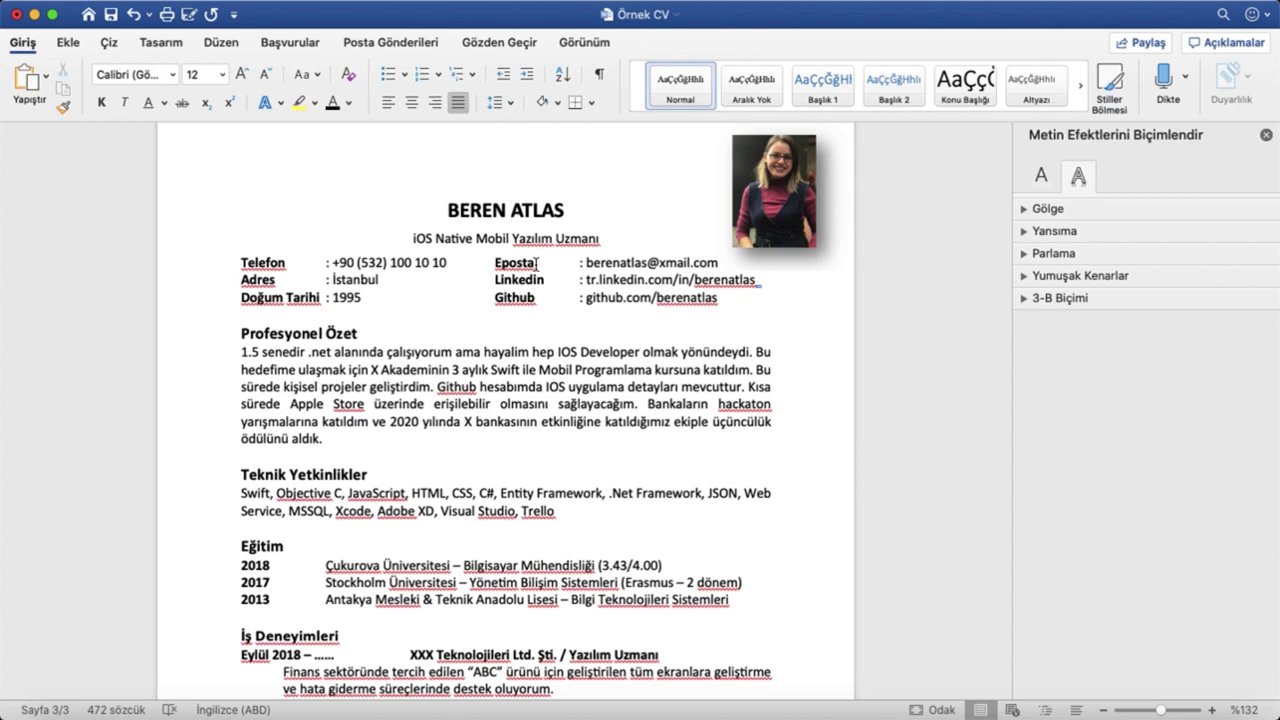
left_click(772, 205)
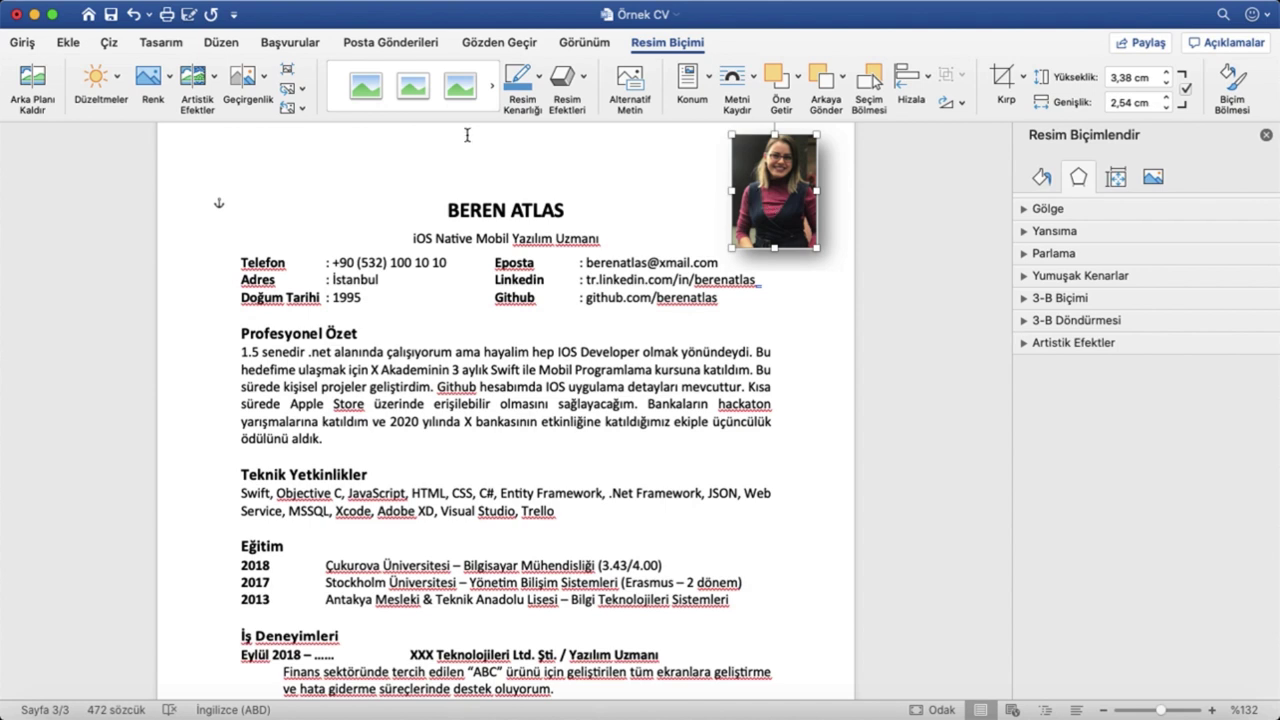
- Apply a soft-shadow picture style to the CV photo
left_click(493, 88)
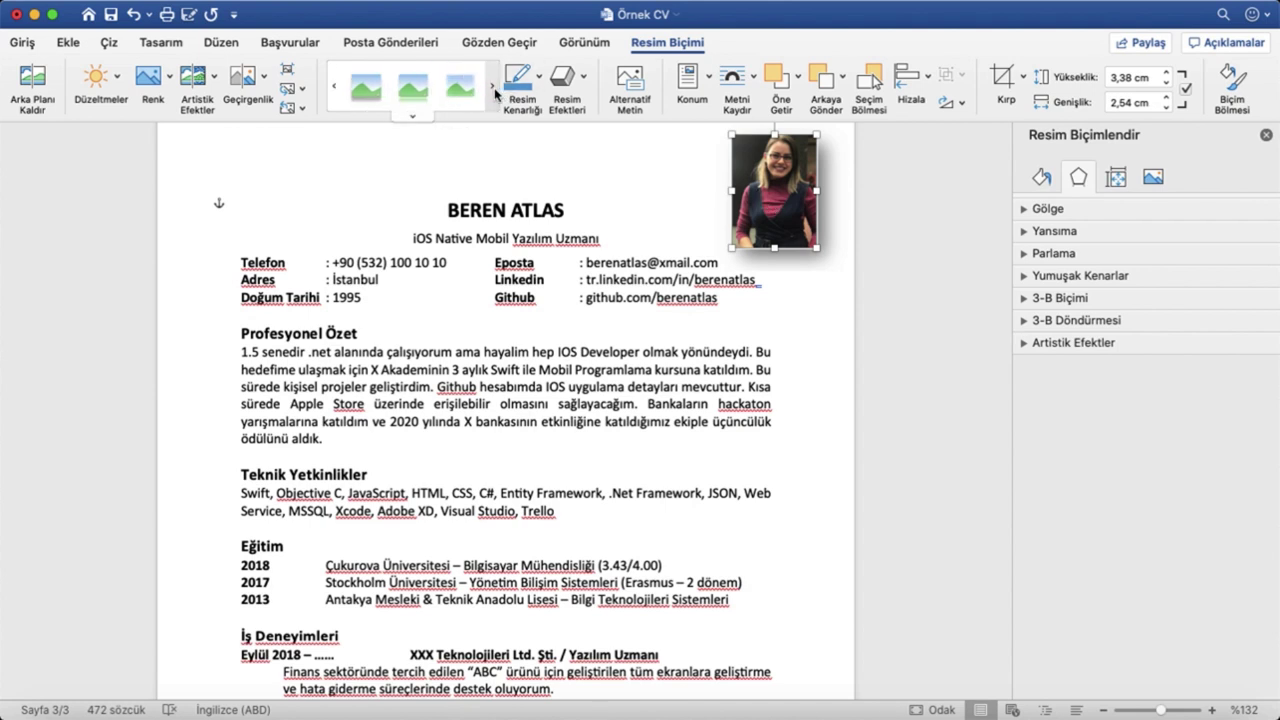
left_click(409, 93)
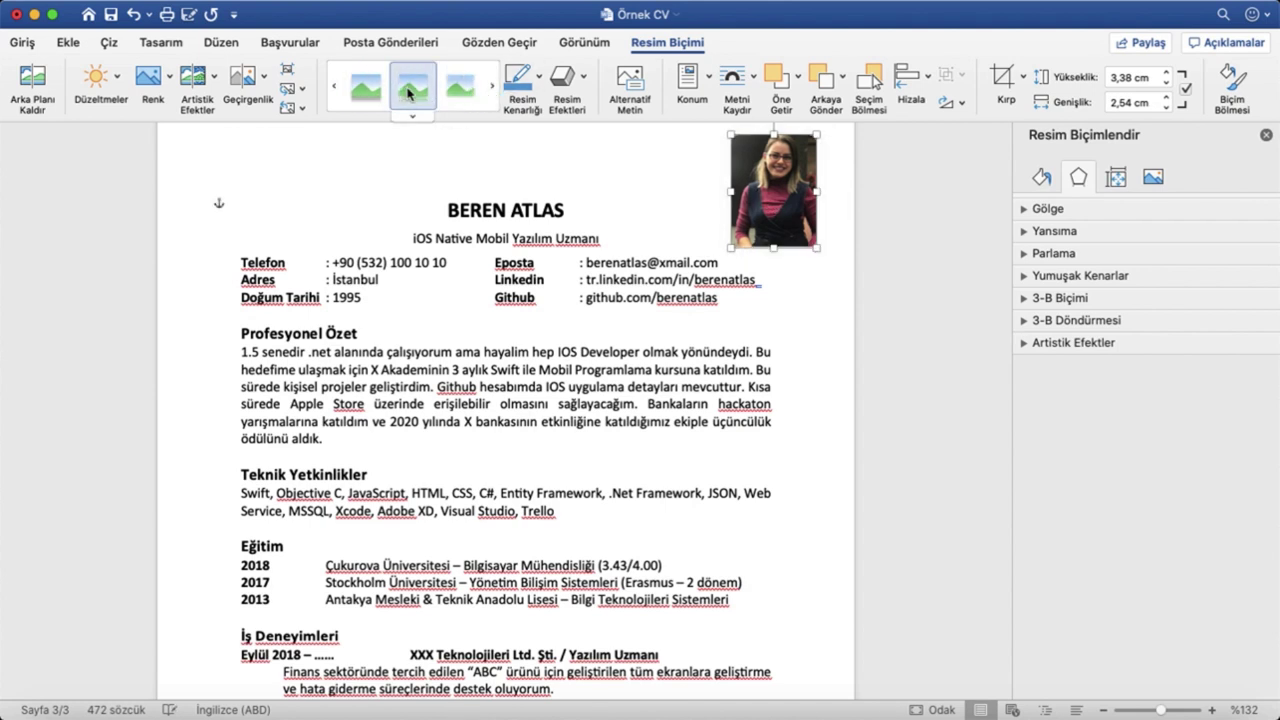
left_click(460, 92)
- Set the photo's wrapping to Metnin Önüne and move it to the page's top-right corner
left_click(793, 206)
right_click(793, 206)
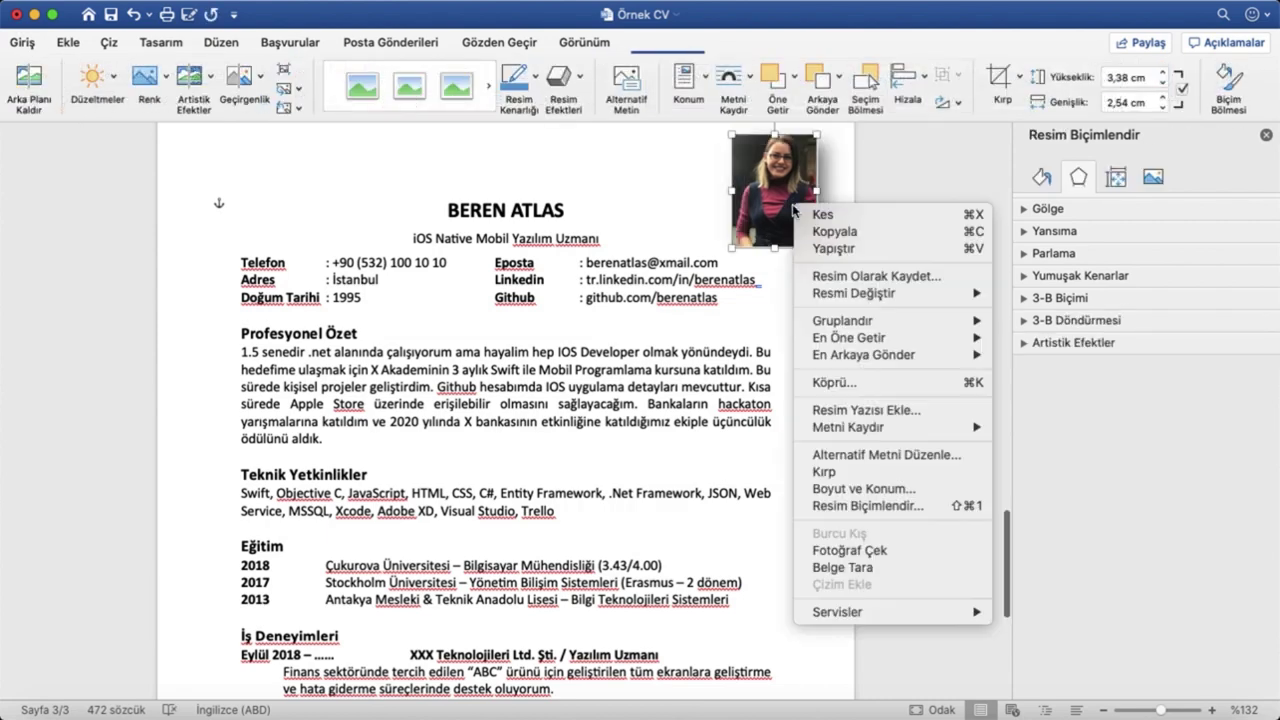
left_click(757, 79)
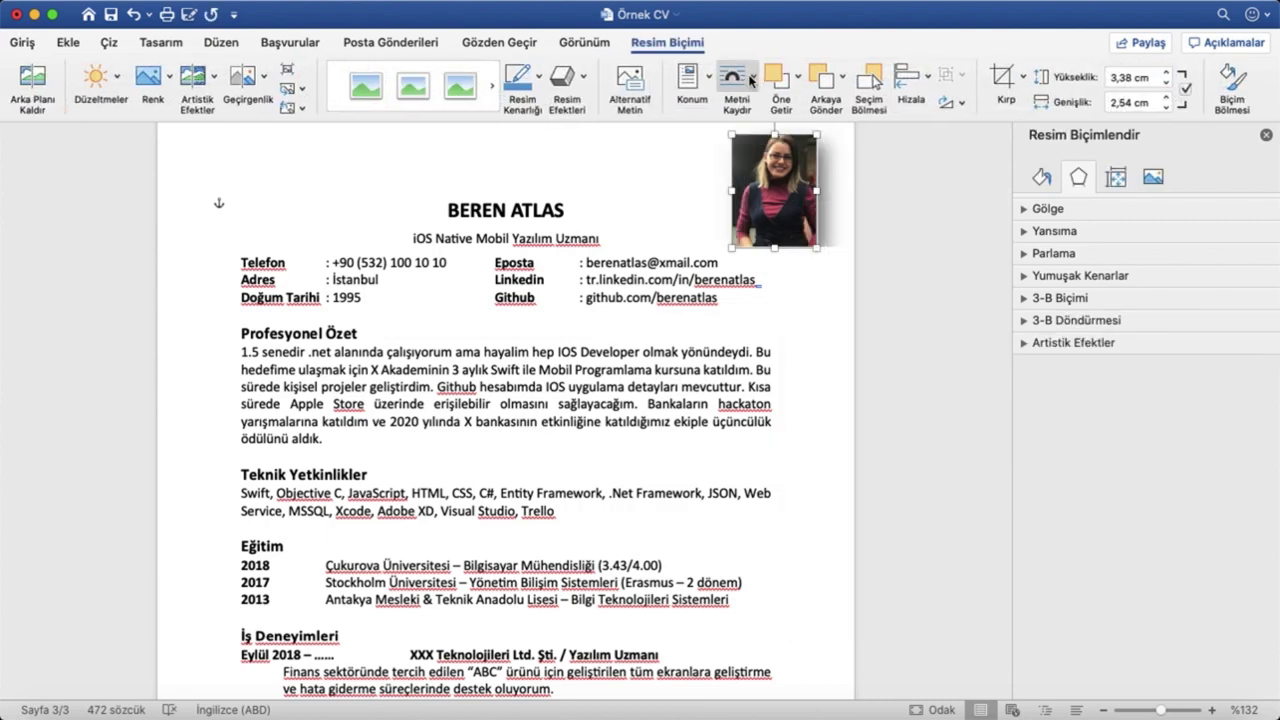
left_click(753, 80)
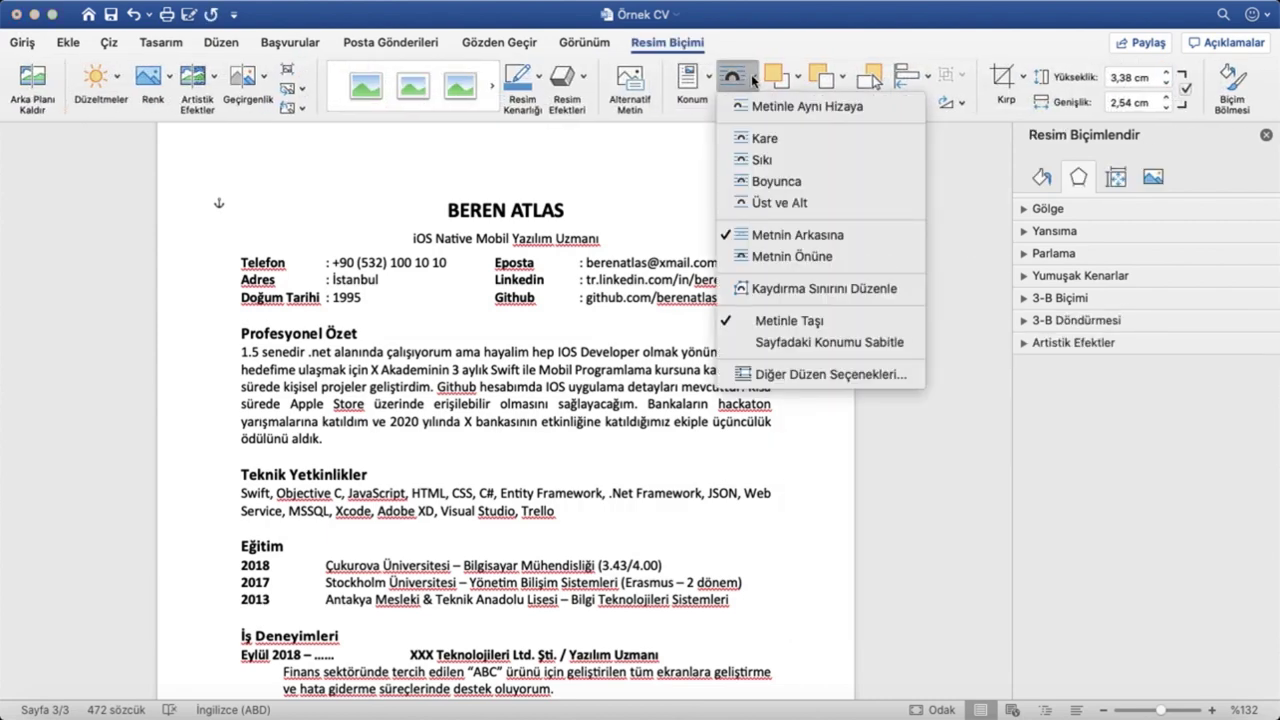
left_click(777, 257)
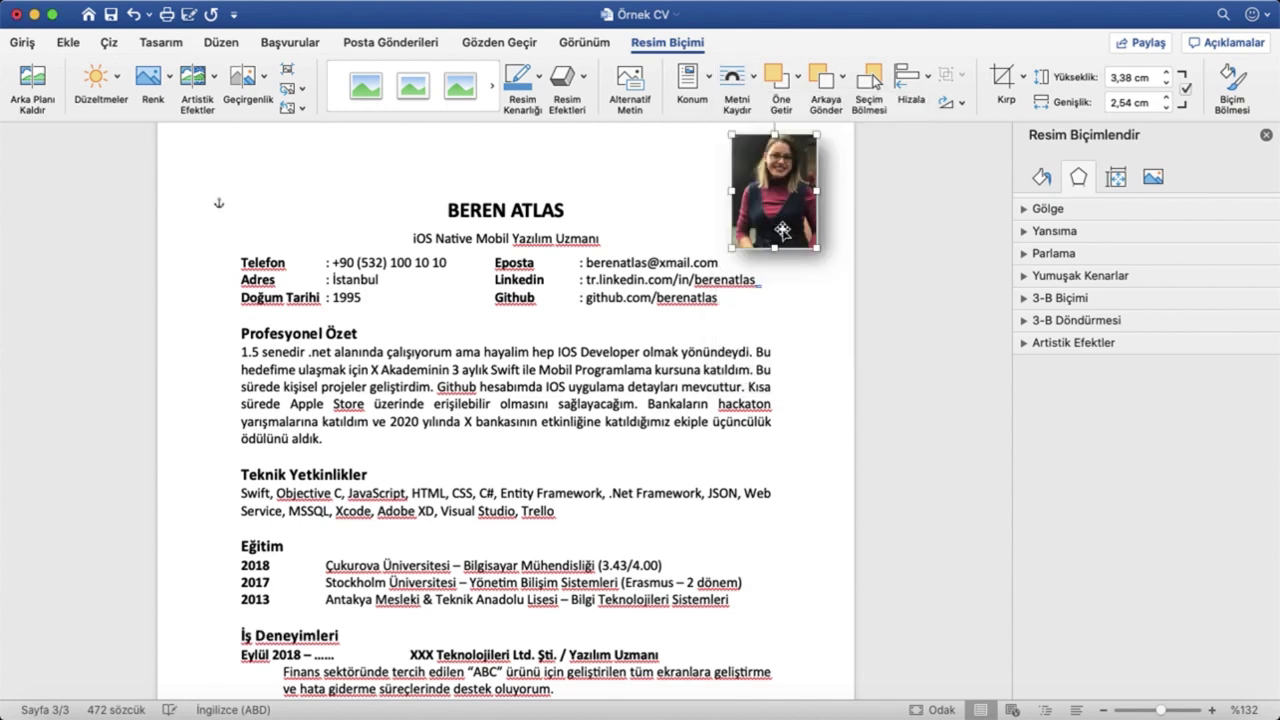
mouse_move(777, 261)
left_mouse_down()
mouse_move(590, 241)
mouse_move(776, 218)
left_mouse_up()
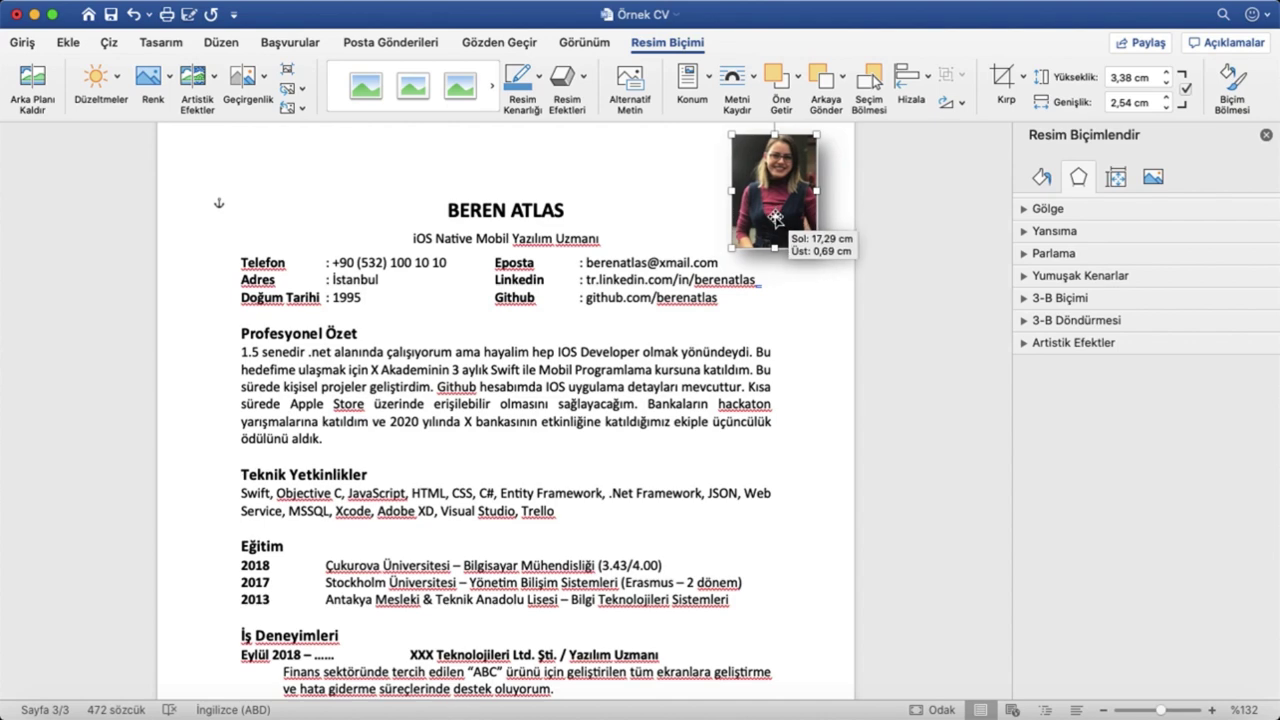
- Select the whole document in preparation for a font change
left_click(566, 240)
double_click(480, 240)
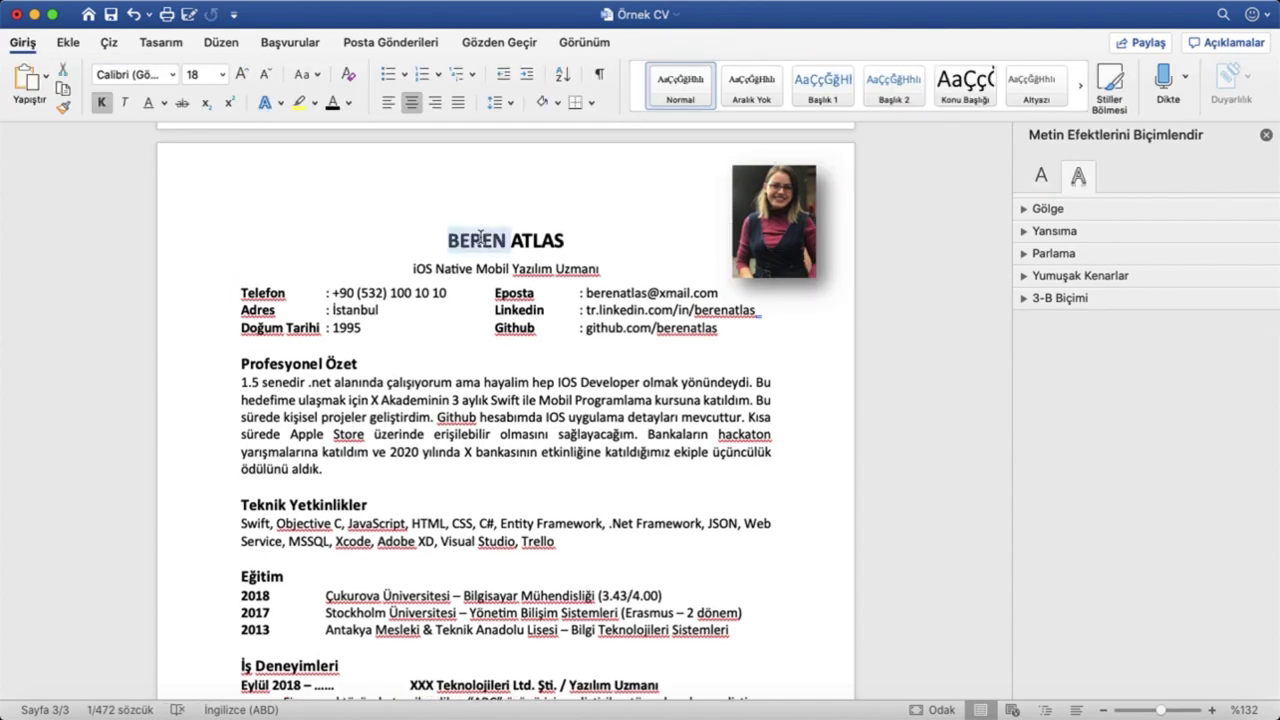
left_click(395, 277)
key("super+a")
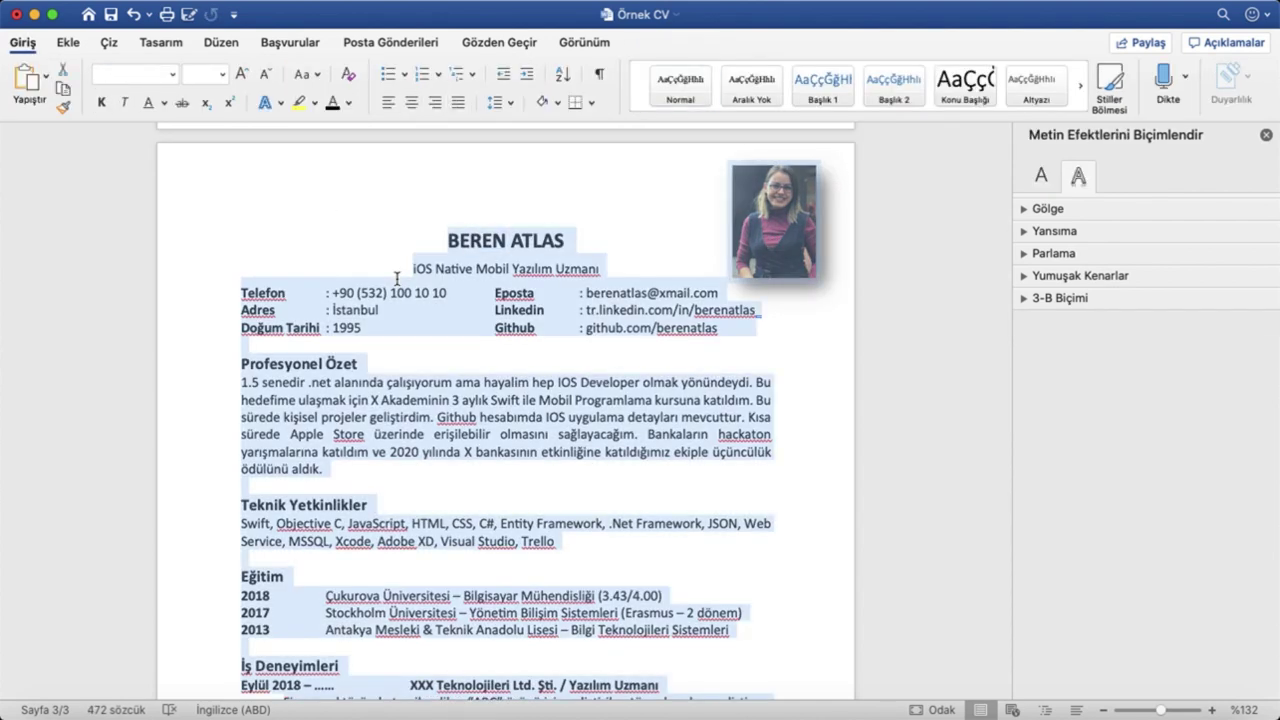
left_click(172, 74)
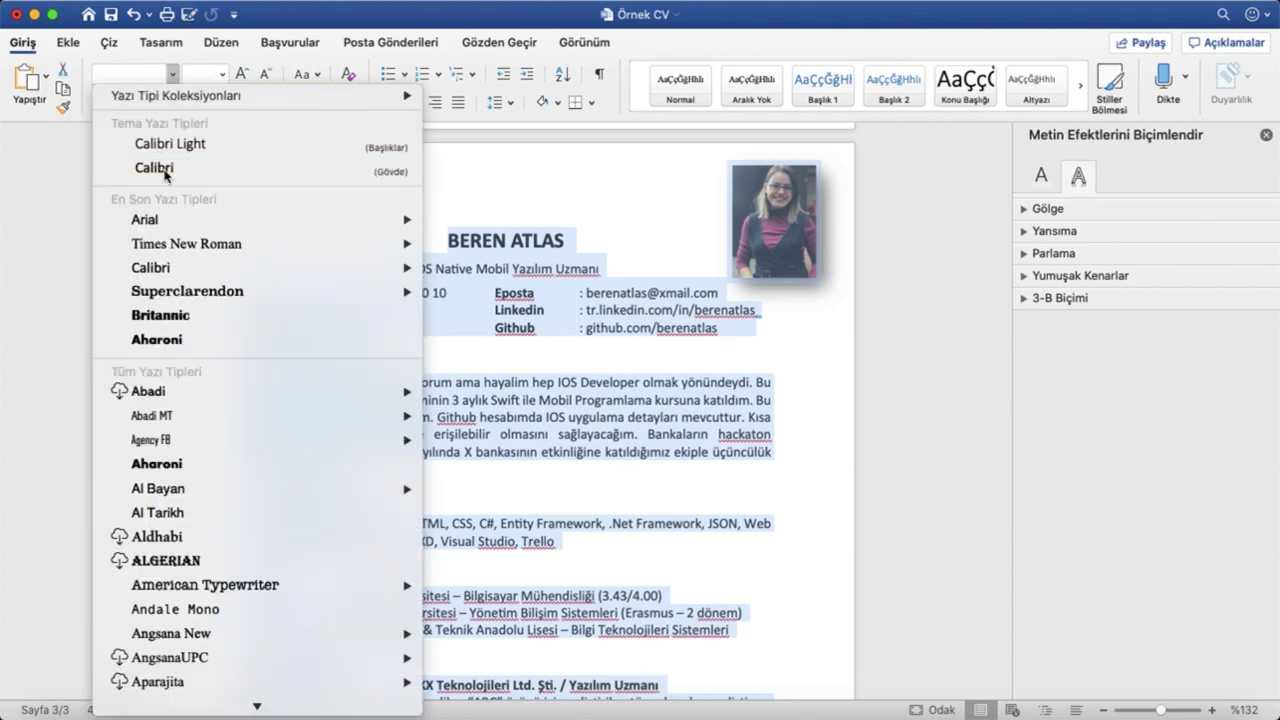
left_click(166, 175)
left_click(207, 74)
left_click(320, 193)
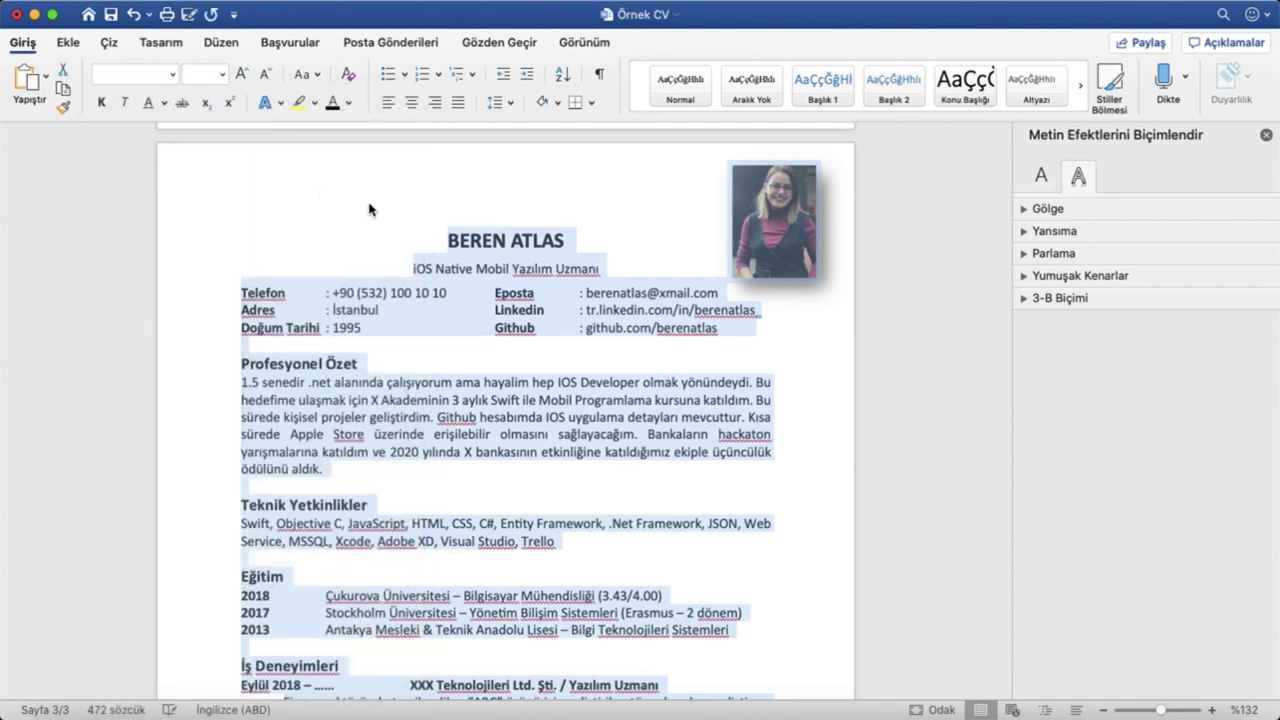
left_click(490, 240)
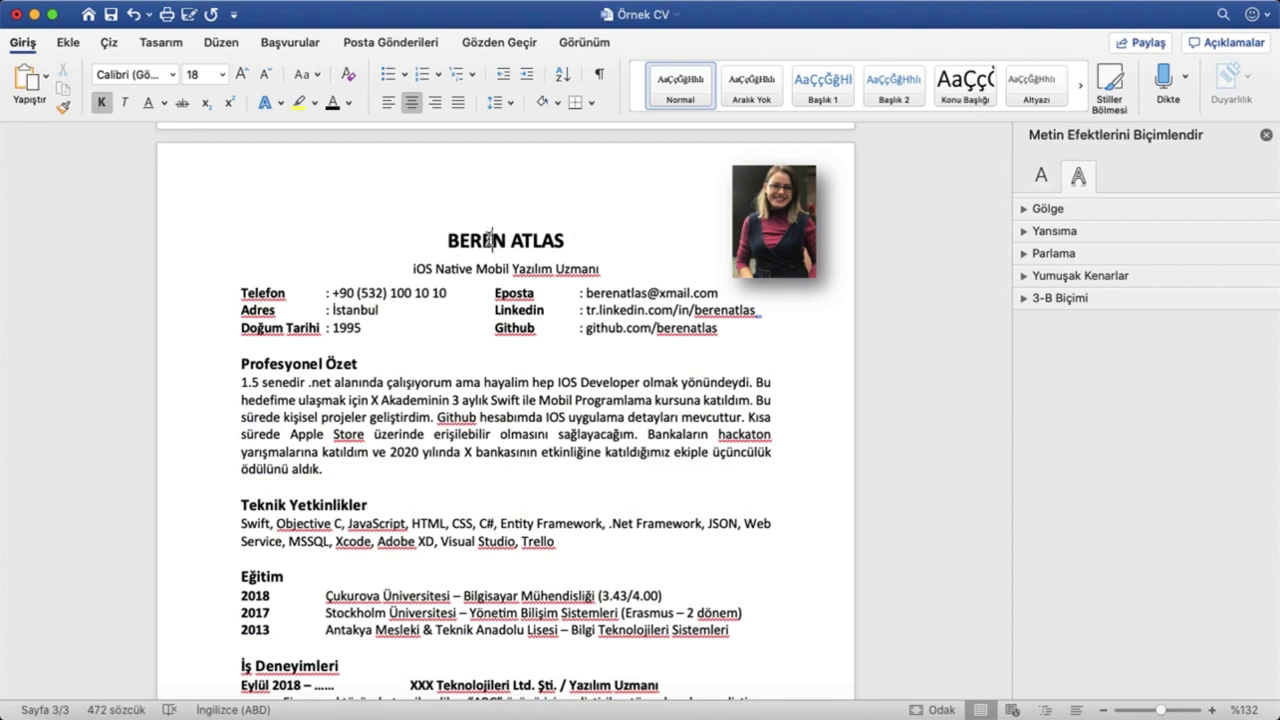
left_click_drag(463, 240, 536, 240)
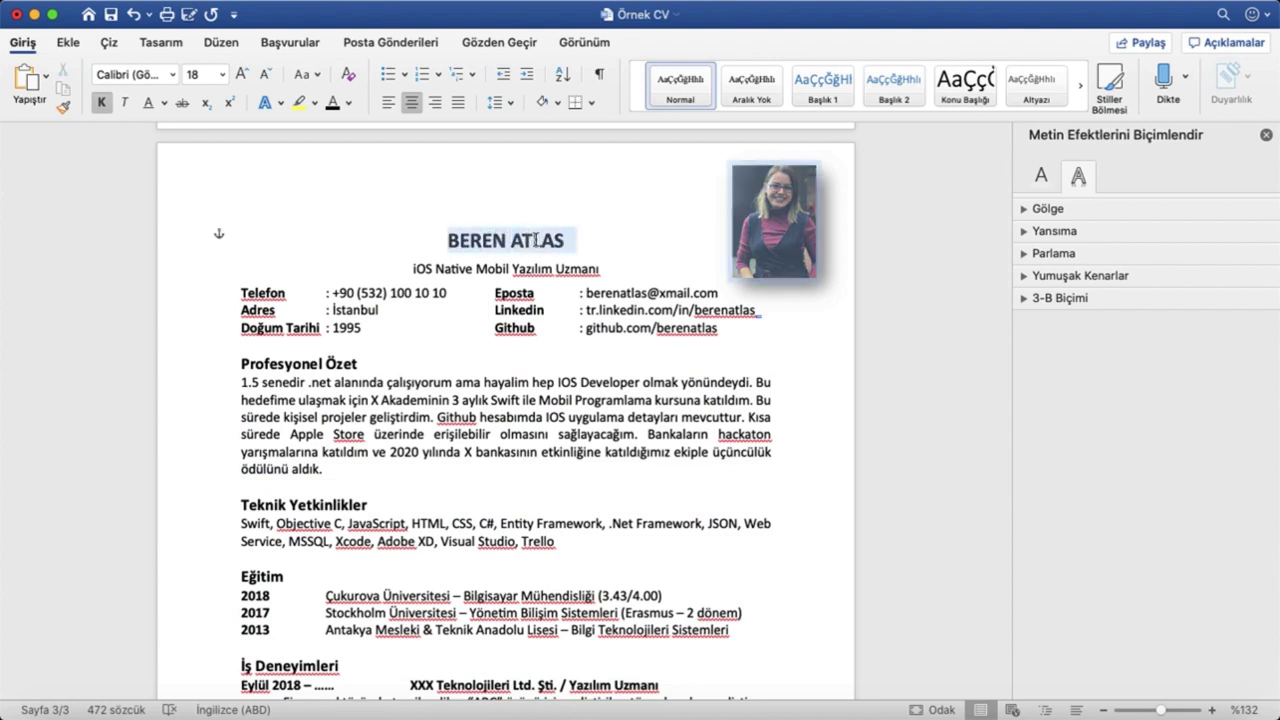
left_click(534, 240)
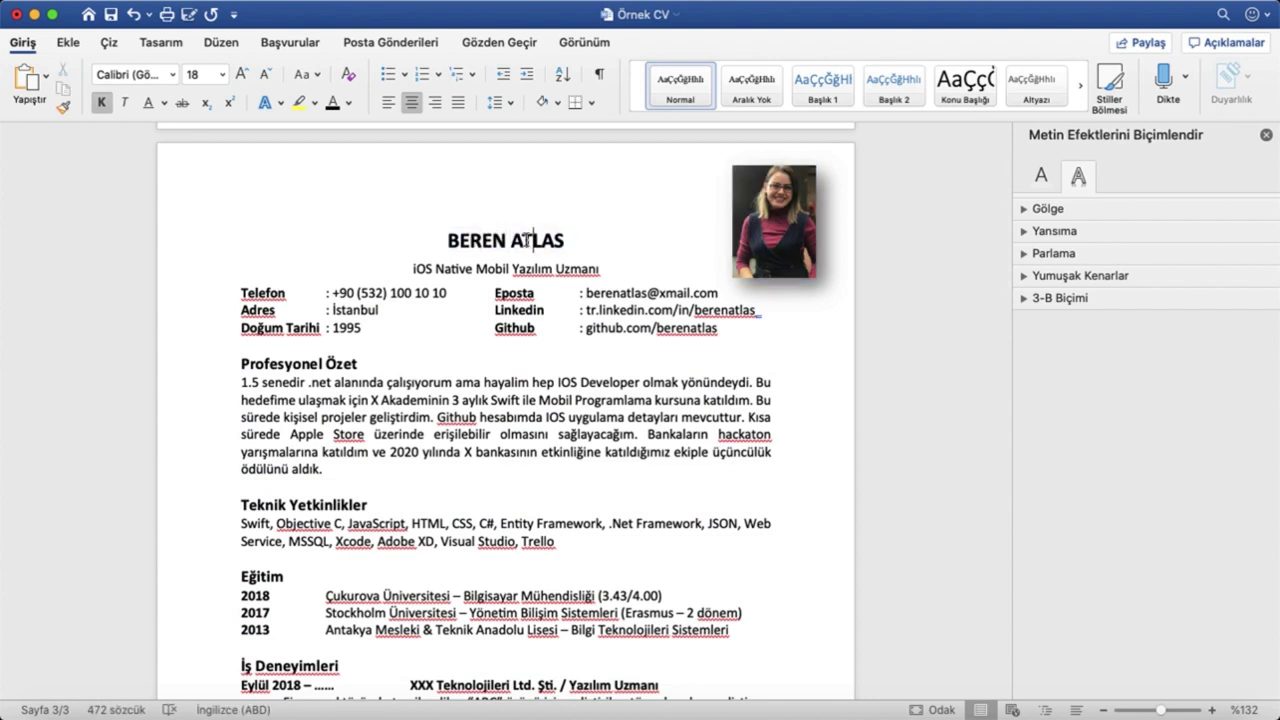
left_click(414, 269)
left_click_drag(414, 269, 600, 269)
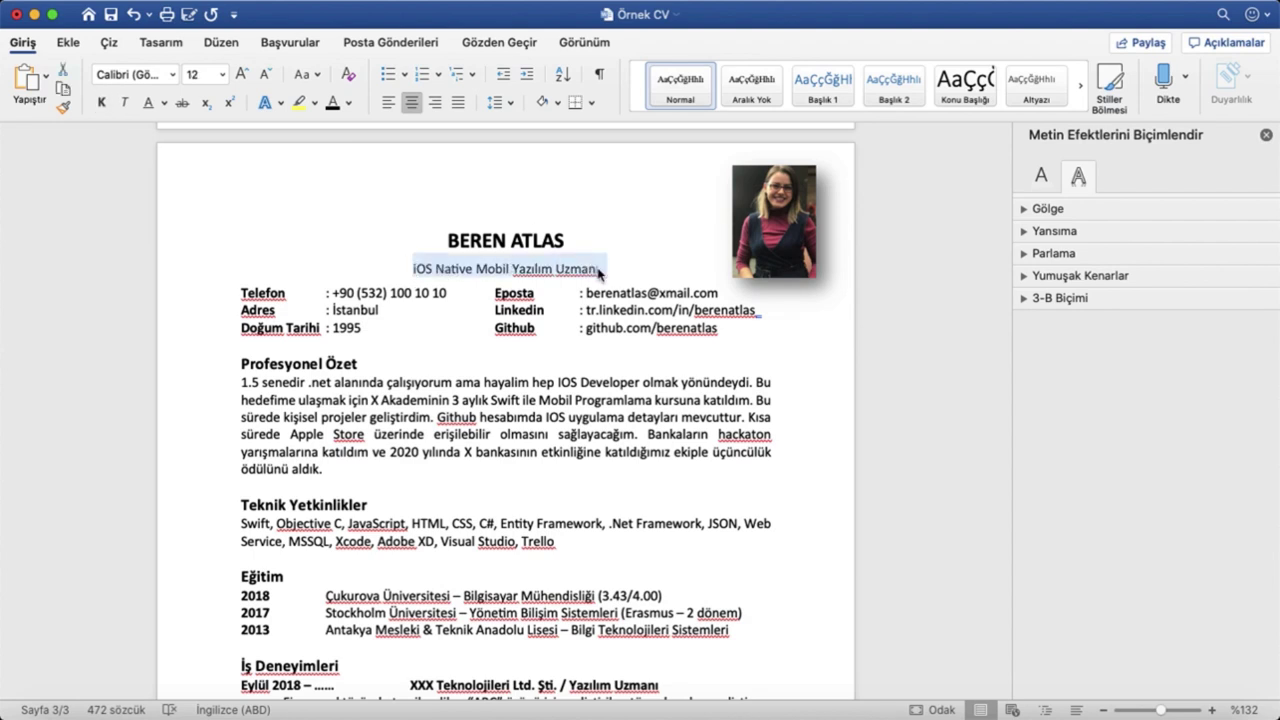
left_click(341, 309)
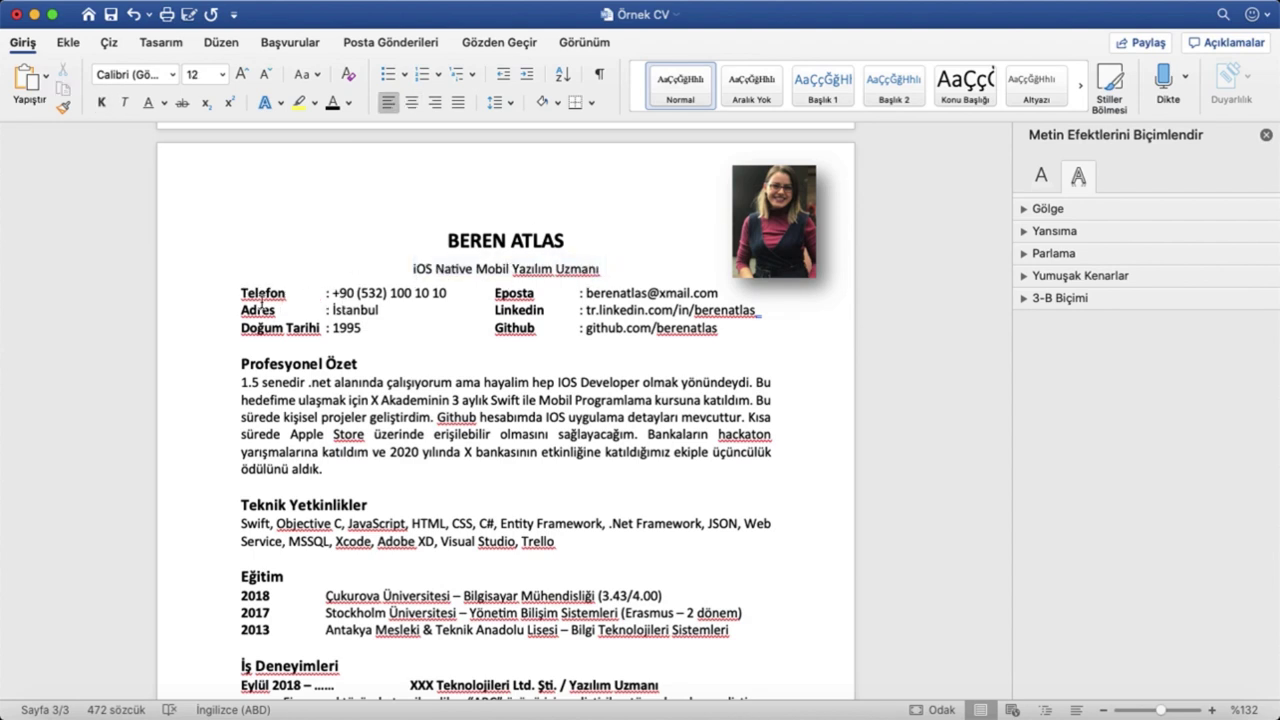
left_click_drag(240, 291, 578, 350)
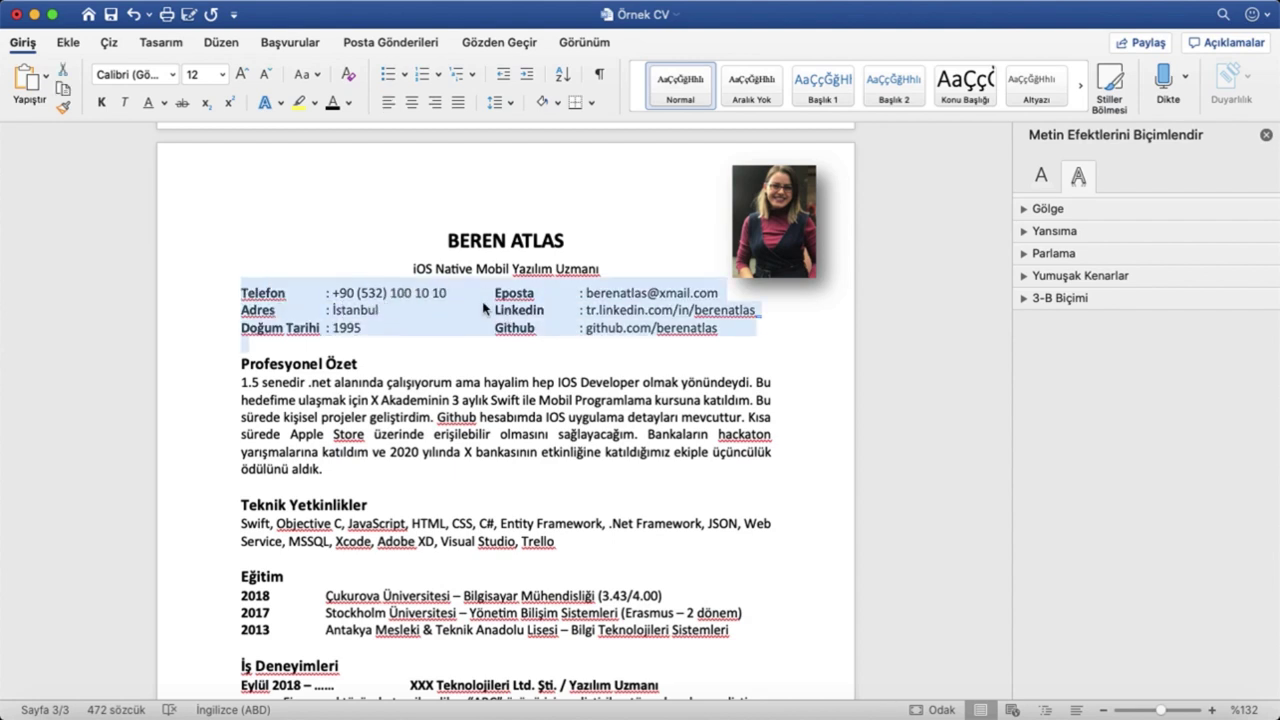
left_click(278, 296)
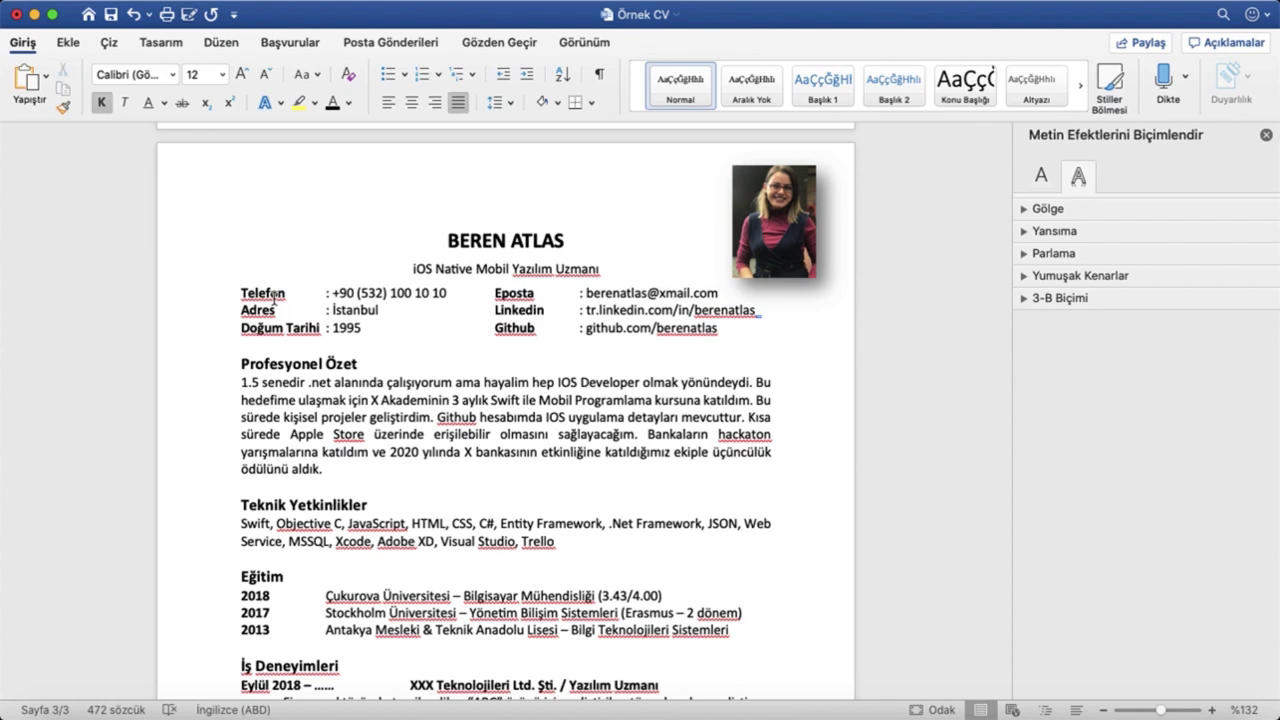
left_click(518, 310)
double_click(513, 330)
left_click(381, 329)
left_click_drag(370, 328, 241, 330)
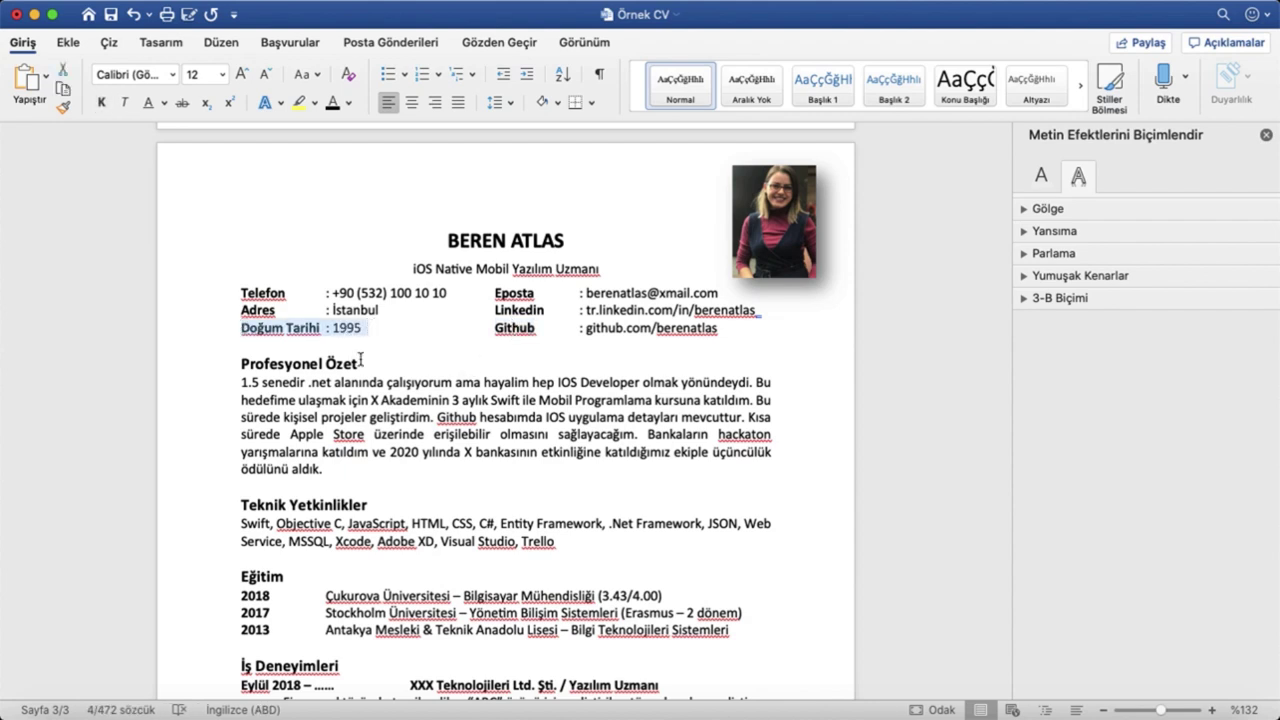
left_click(781, 228)
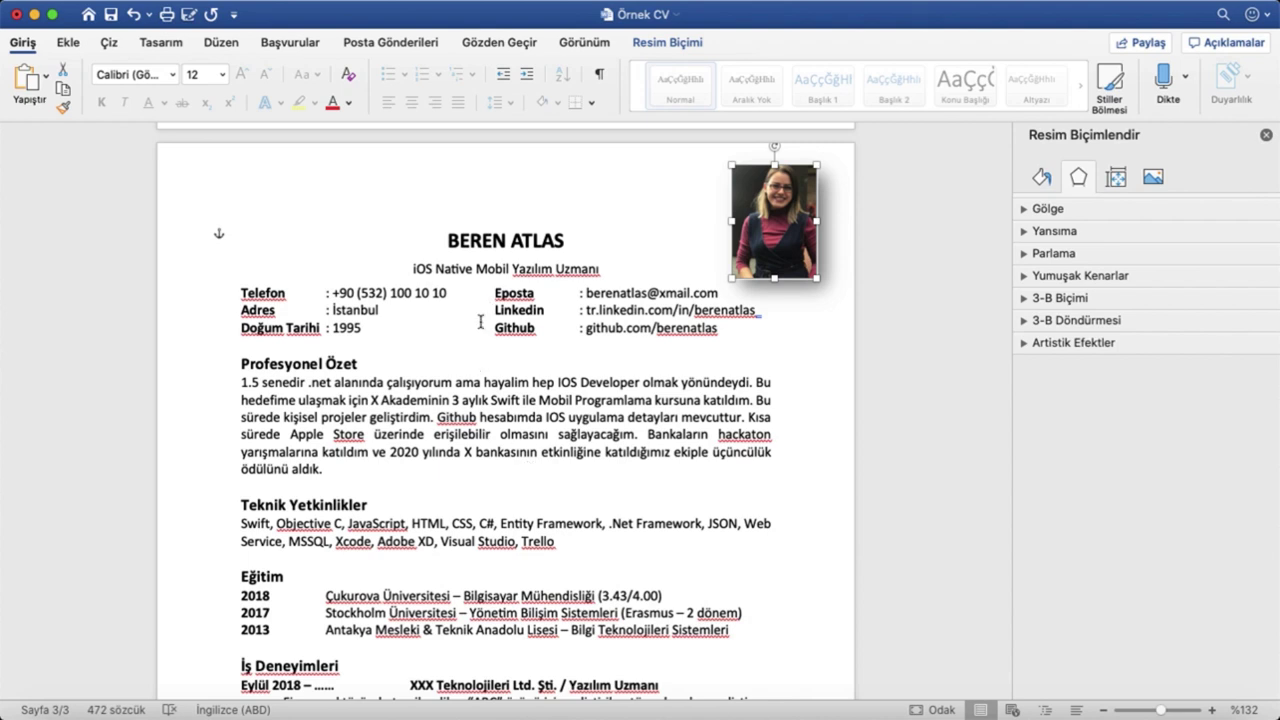
left_click(440, 346)
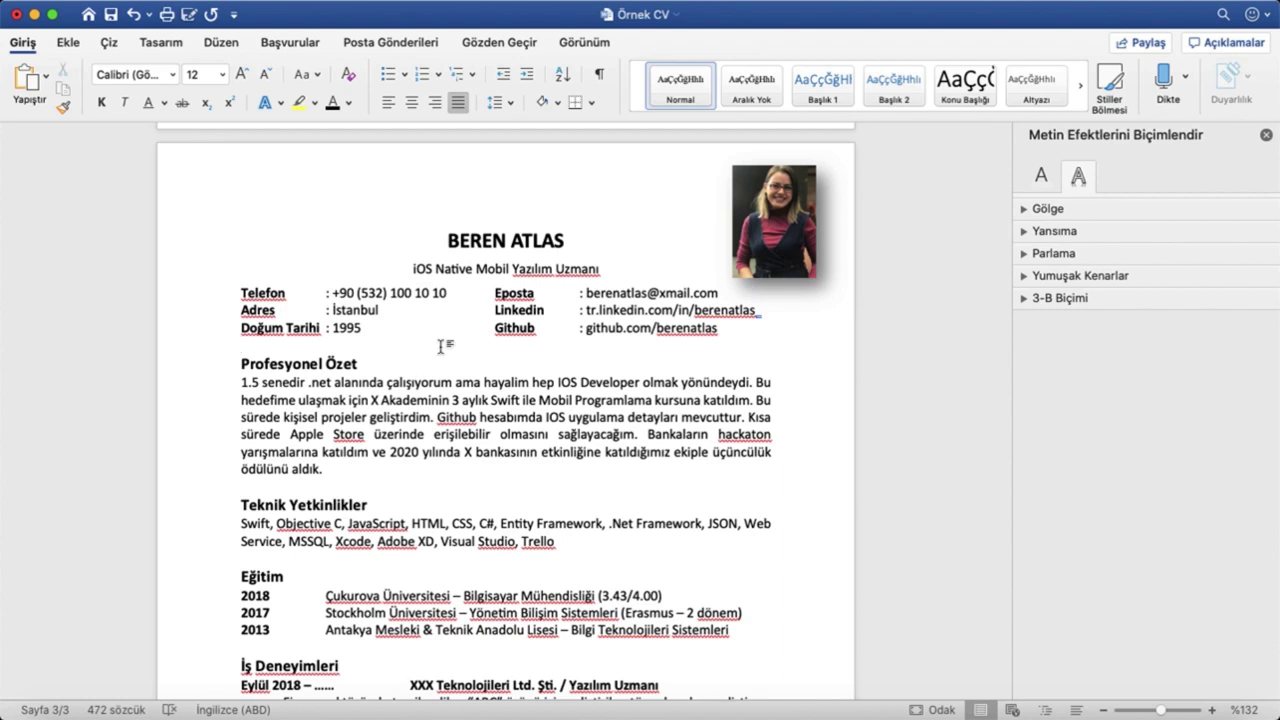
left_click(291, 364)
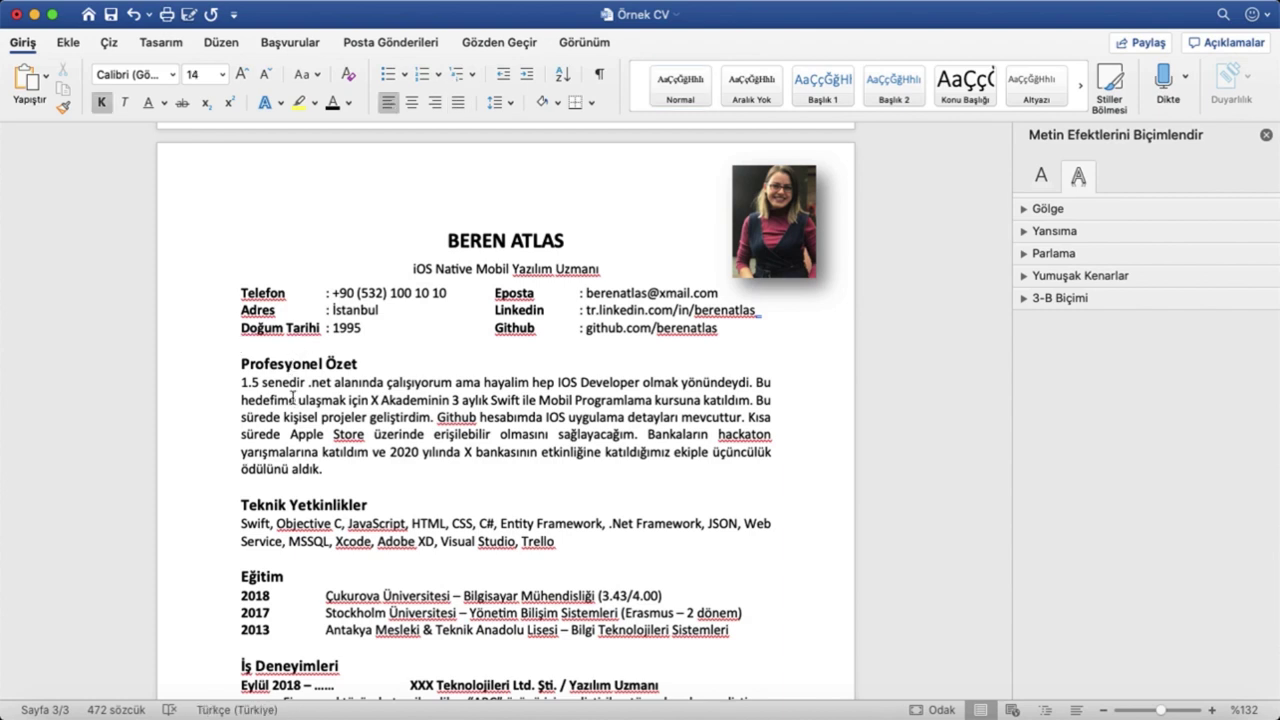
scroll(296, 418, "down", 2)
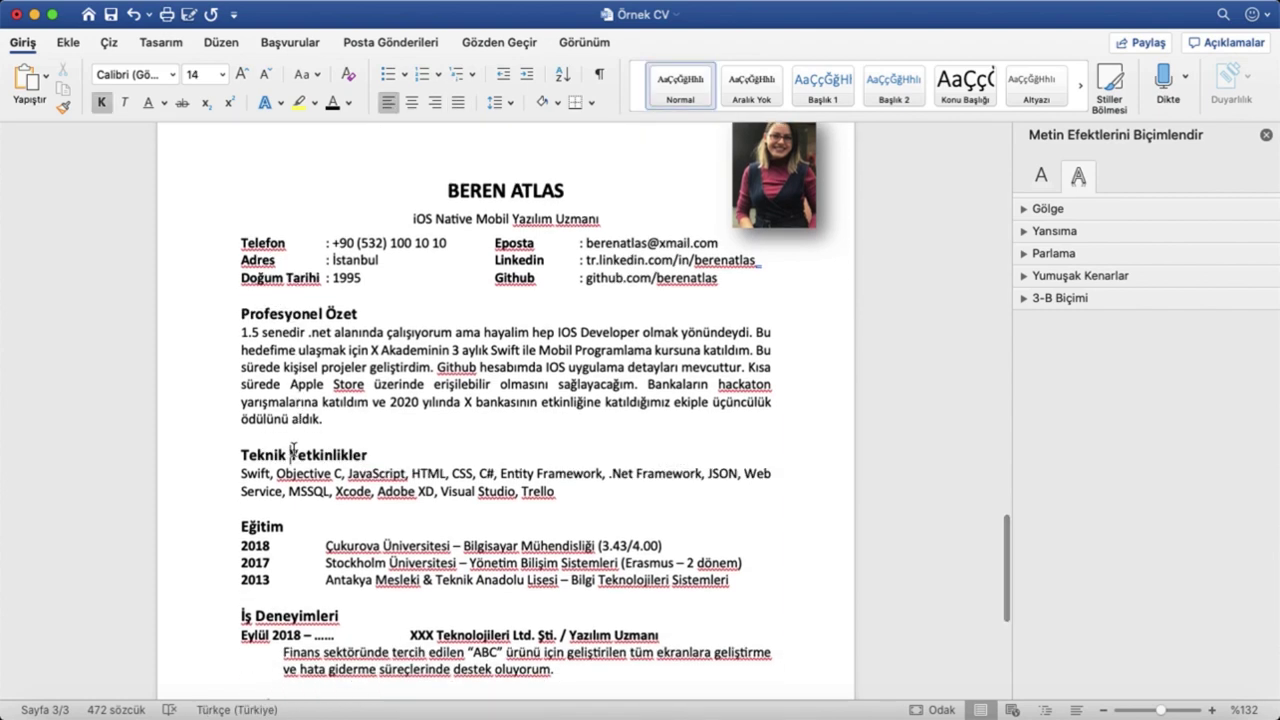
scroll(293, 449, "down", 1)
scroll(243, 422, "down", 1)
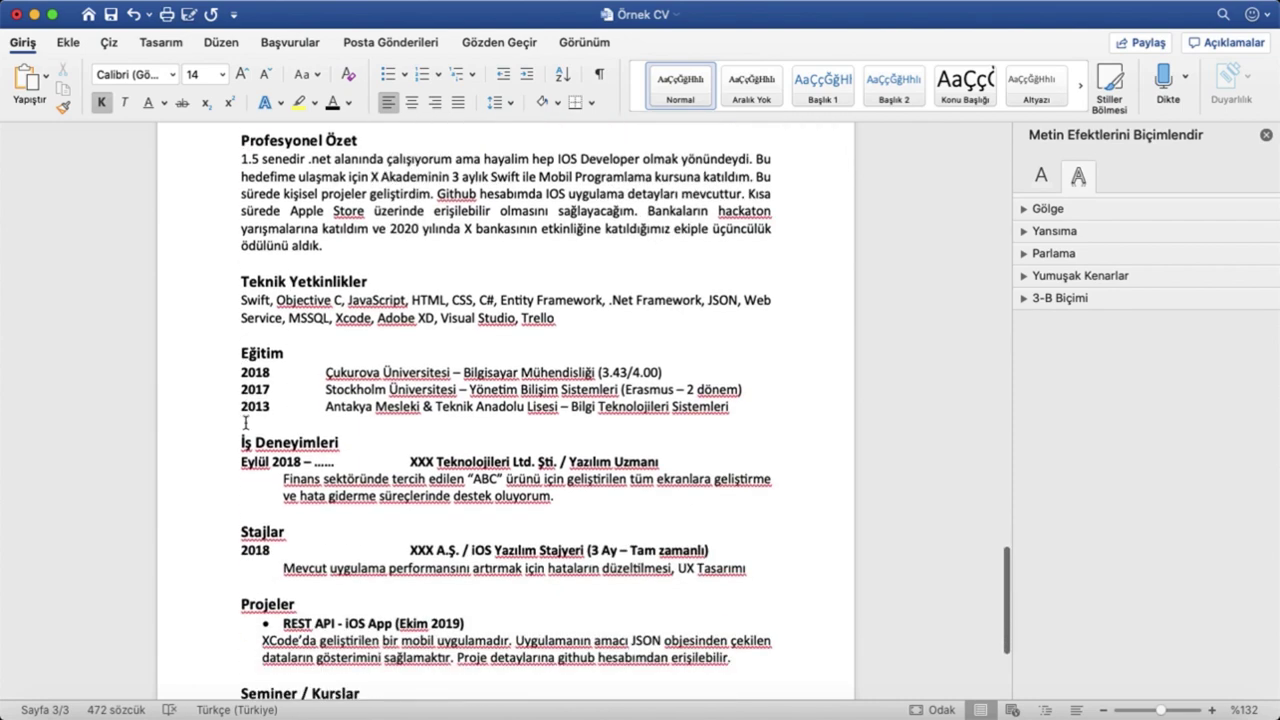
left_click(255, 442)
scroll(256, 450, "down", 1)
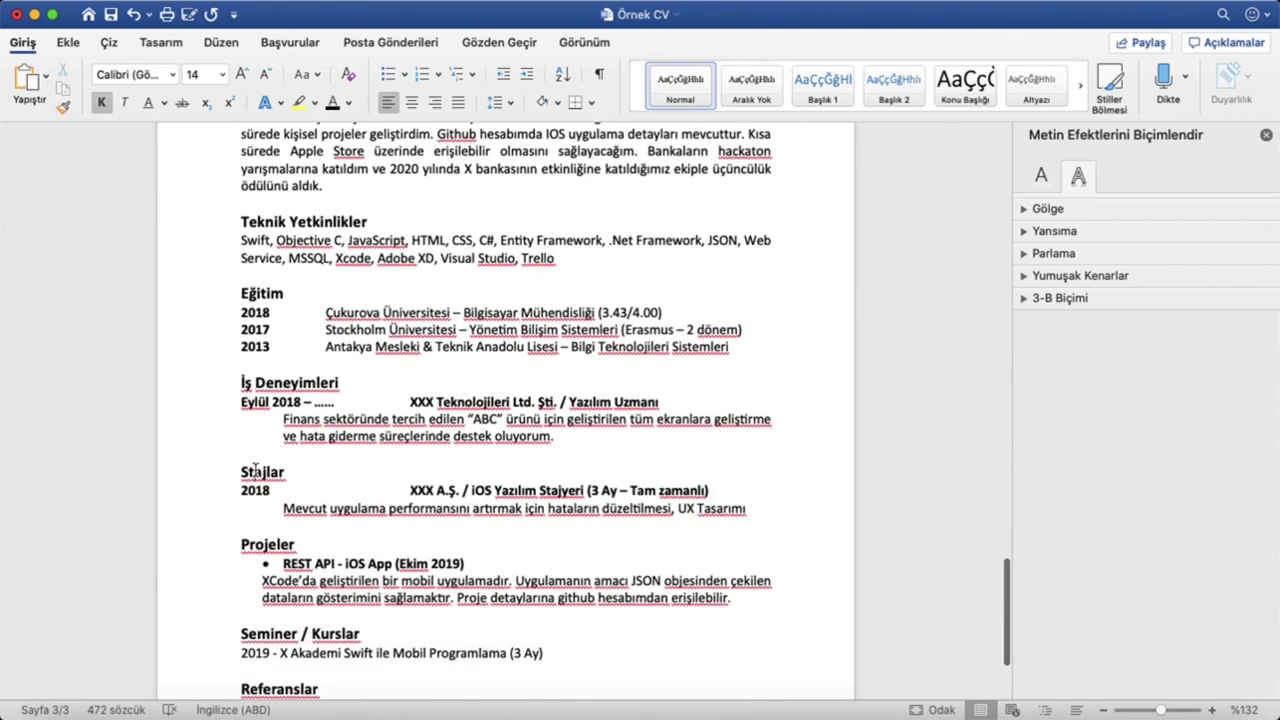
scroll(256, 470, "down", 1)
scroll(260, 400, "up", 5)
left_click_drag(241, 360, 356, 441)
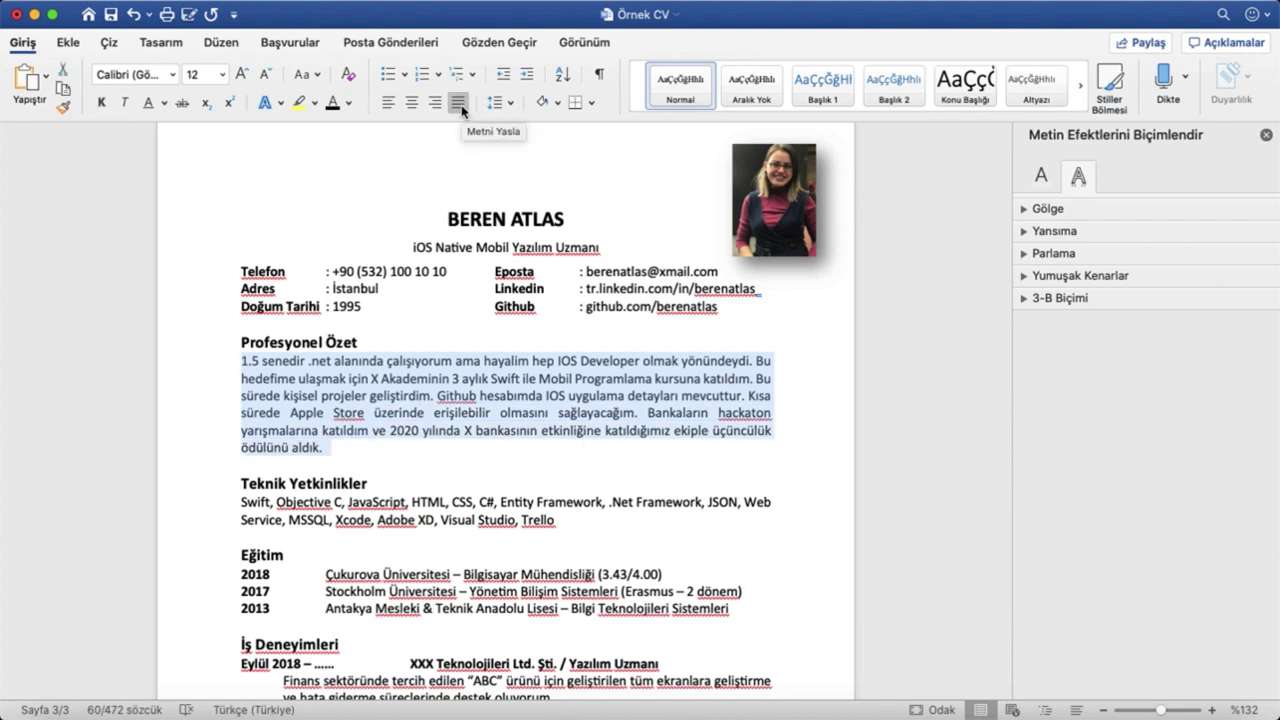
left_click(425, 430)
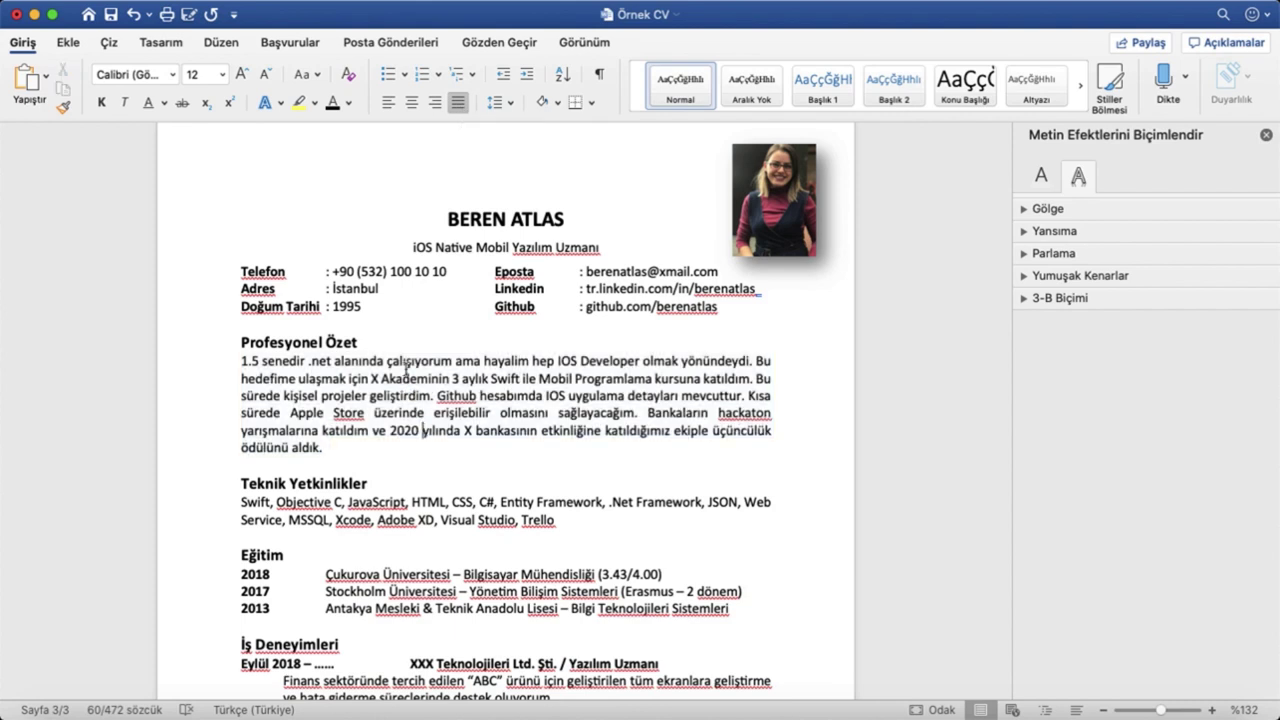
left_click(325, 272)
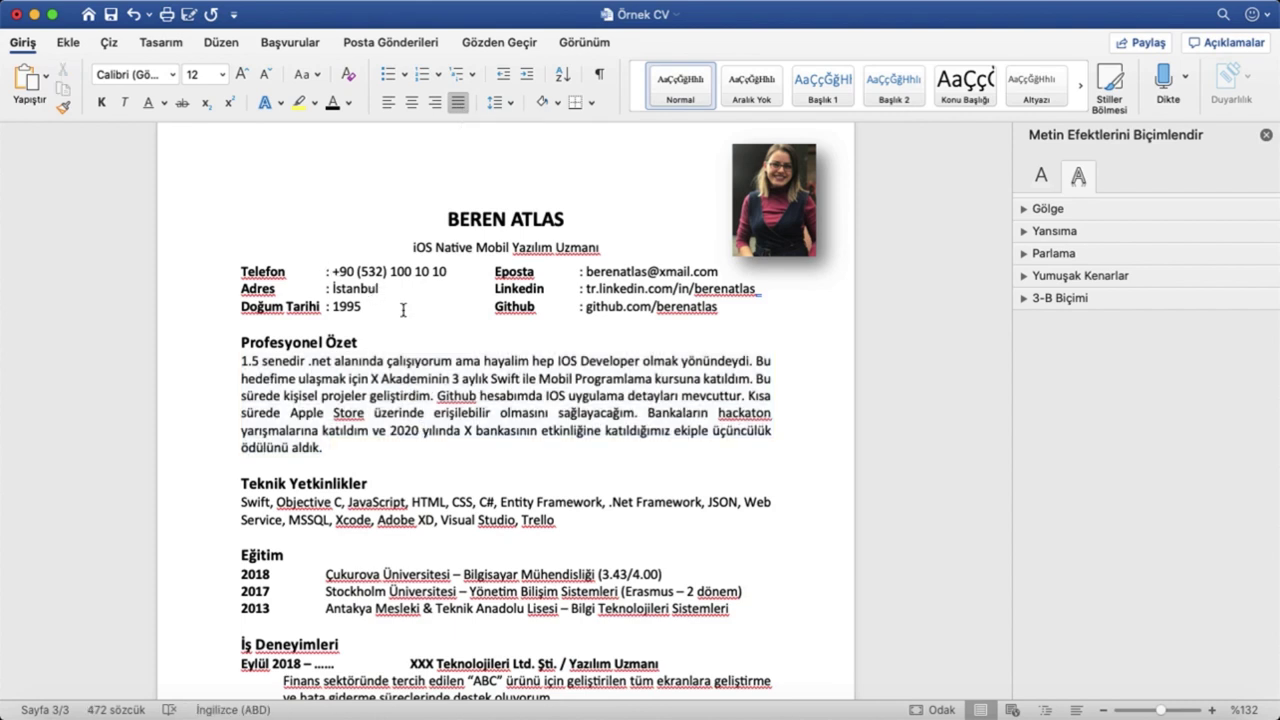
key("BackSpace")
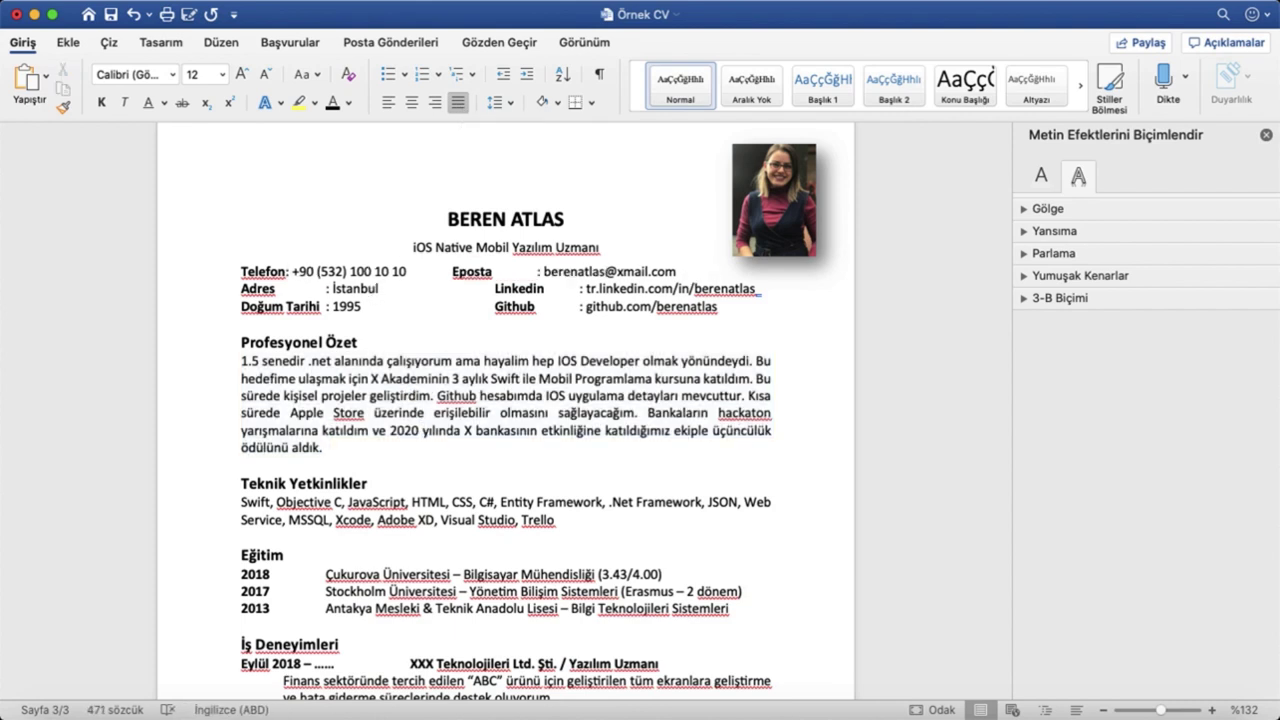
key("Tab")
left_click(325, 289)
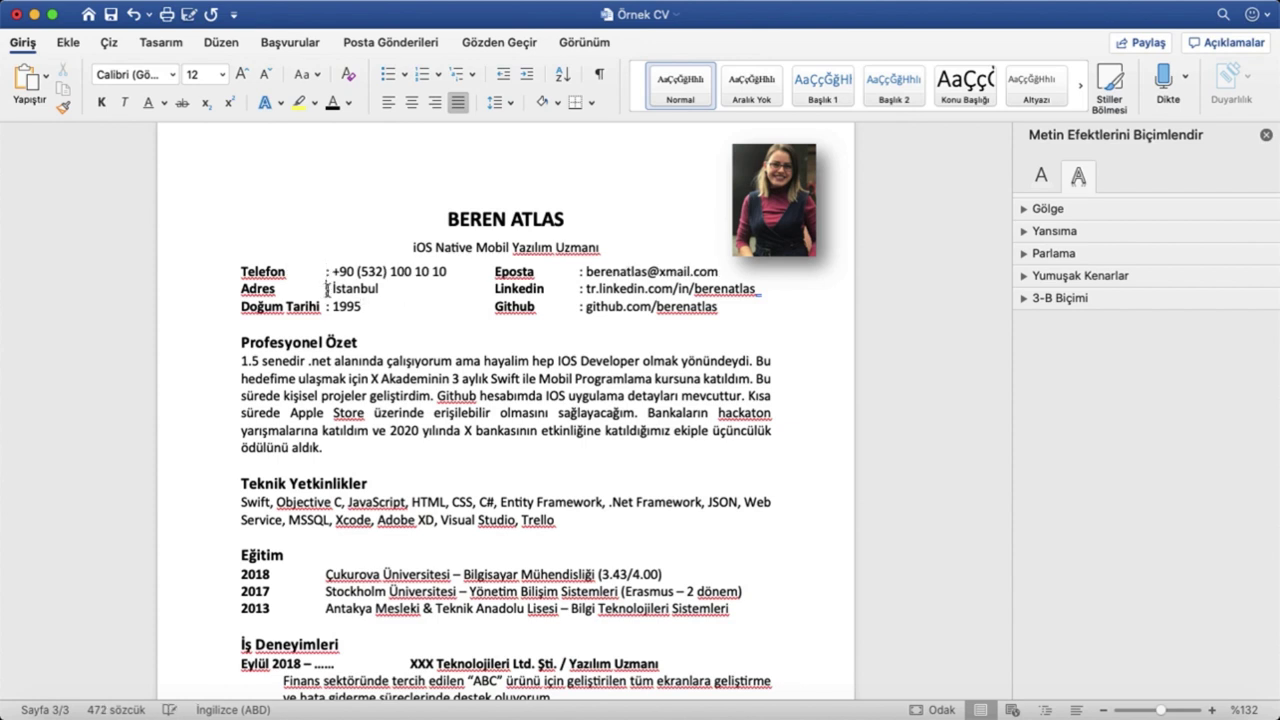
key("BackSpace")
key("BackSpace")
type(".")
key("Tab")
key("BackSpace")
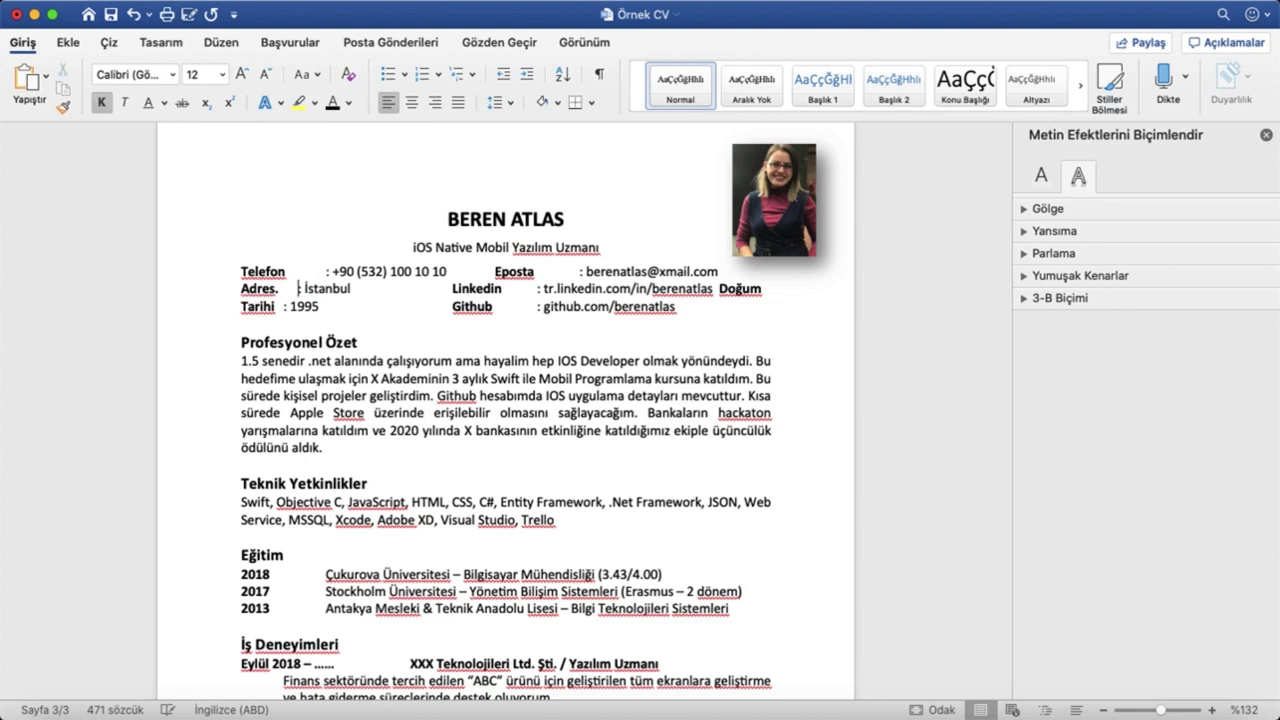
key("BackSpace")
key("Tab")
left_click(327, 306)
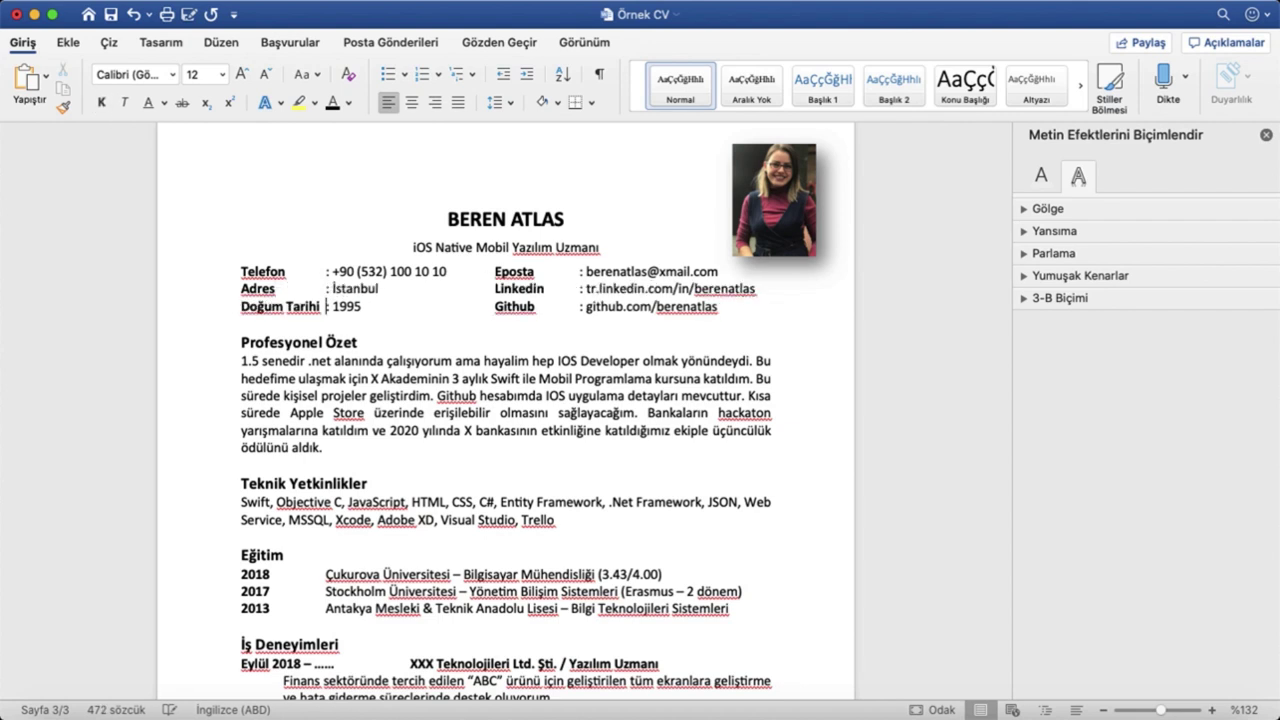
left_click(388, 379)
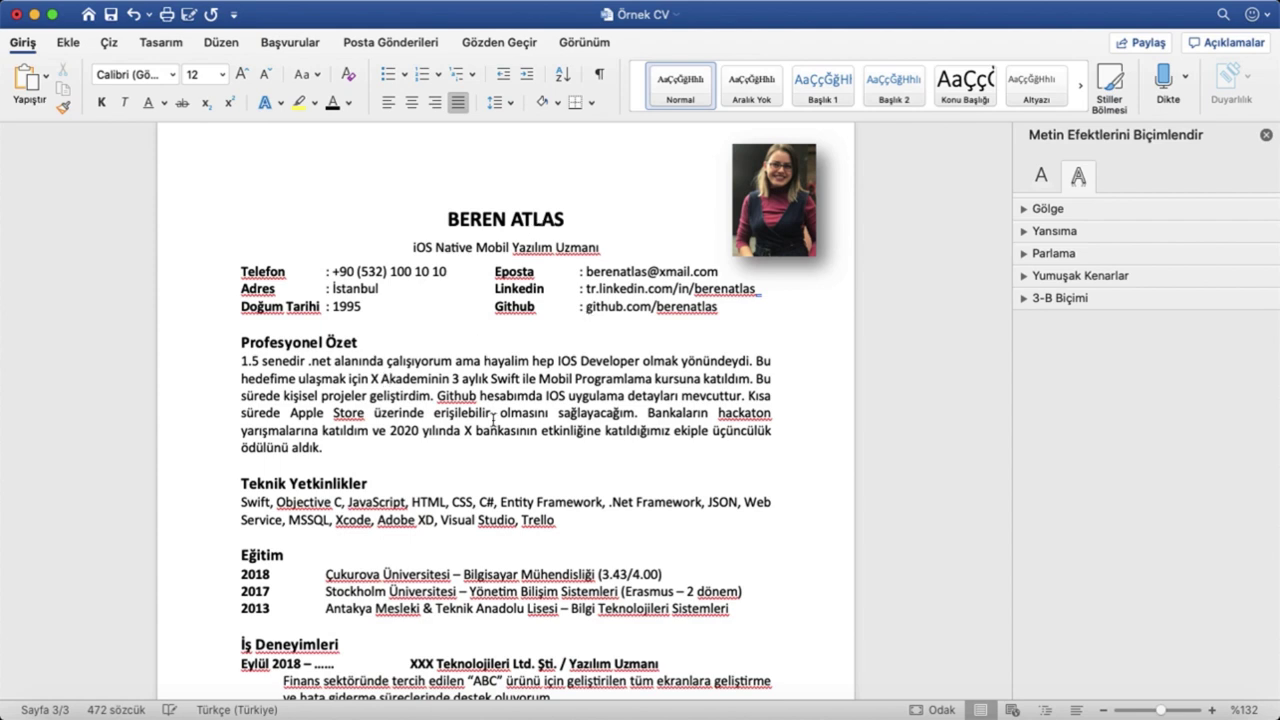
scroll(500, 455, "down", 3)
left_click_drag(334, 394, 337, 410)
left_click(337, 410)
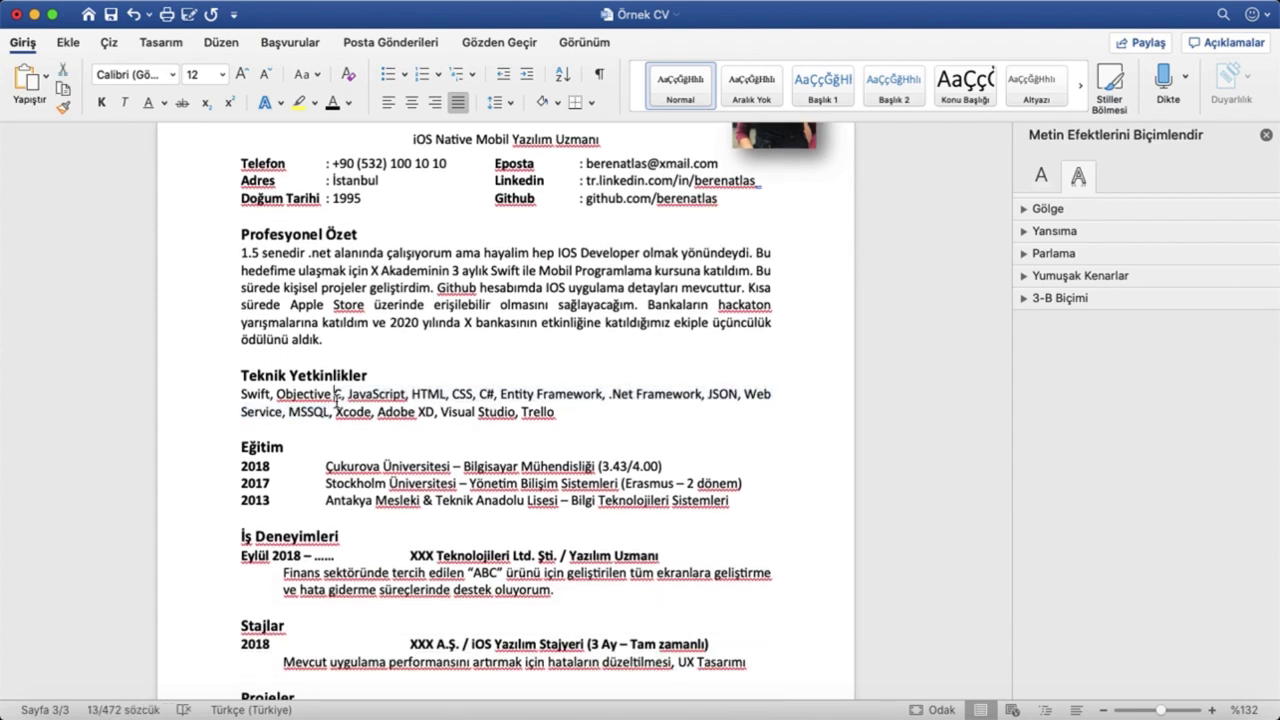
left_click(279, 397)
key("Return")
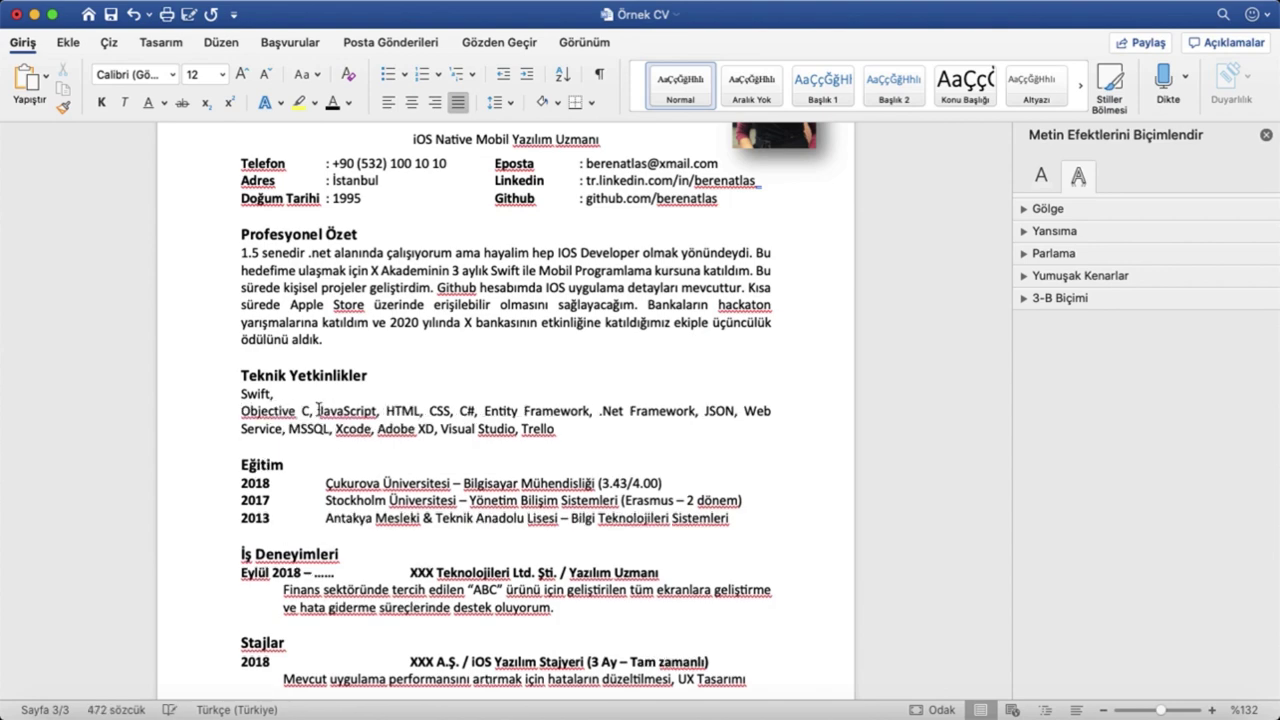
key("Return")
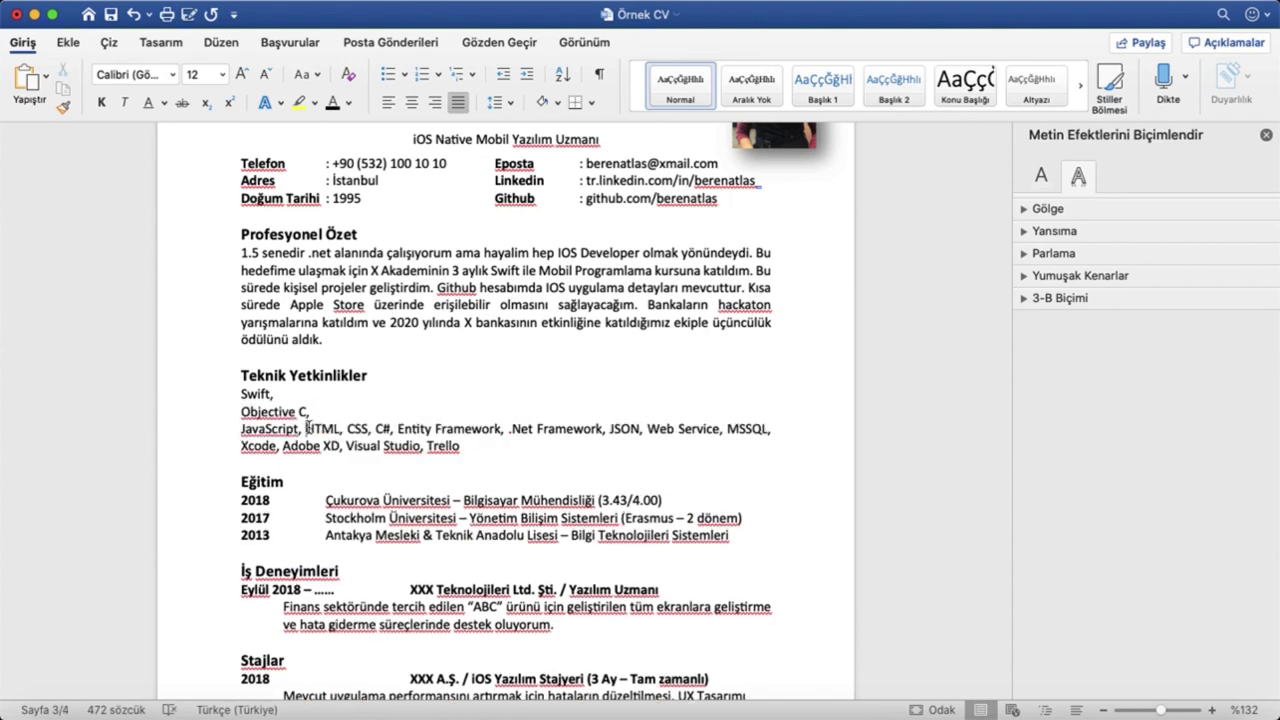
key("Return")
scroll(308, 427, "down", 10)
scroll(308, 427, "down", 4)
scroll(308, 427, "up", 3)
scroll(505, 420, "up", 8)
scroll(505, 420, "up", 2)
key("super+z")
key("super+z")
key("super+z")
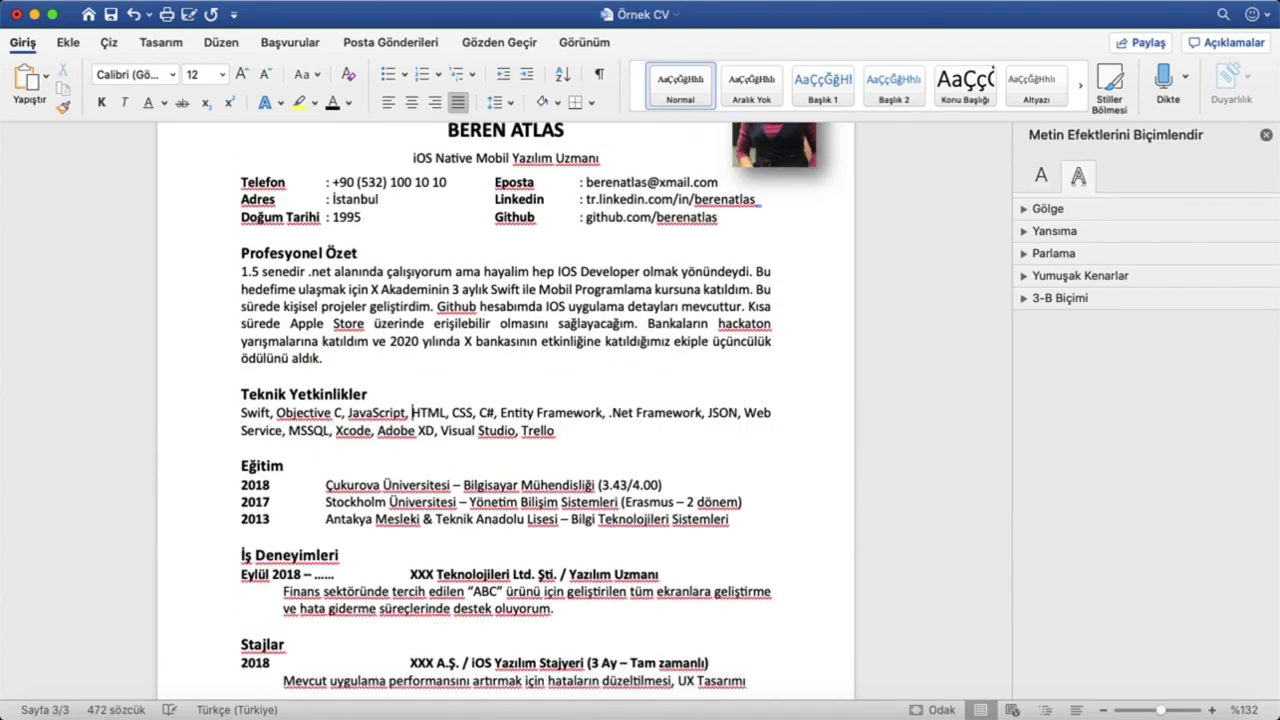
left_click_drag(576, 432, 243, 413)
left_click(352, 419)
scroll(430, 487, "down", 3)
left_click(270, 369)
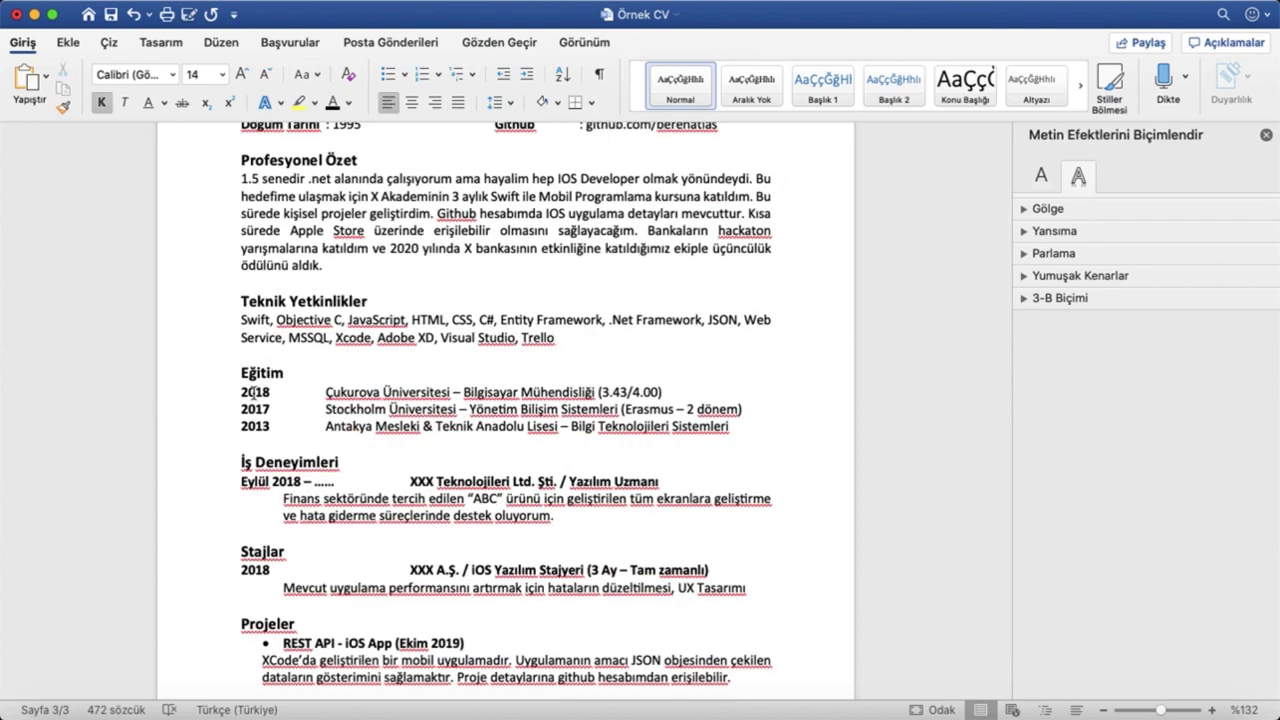
left_click(268, 401)
scroll(266, 400, "down", 1)
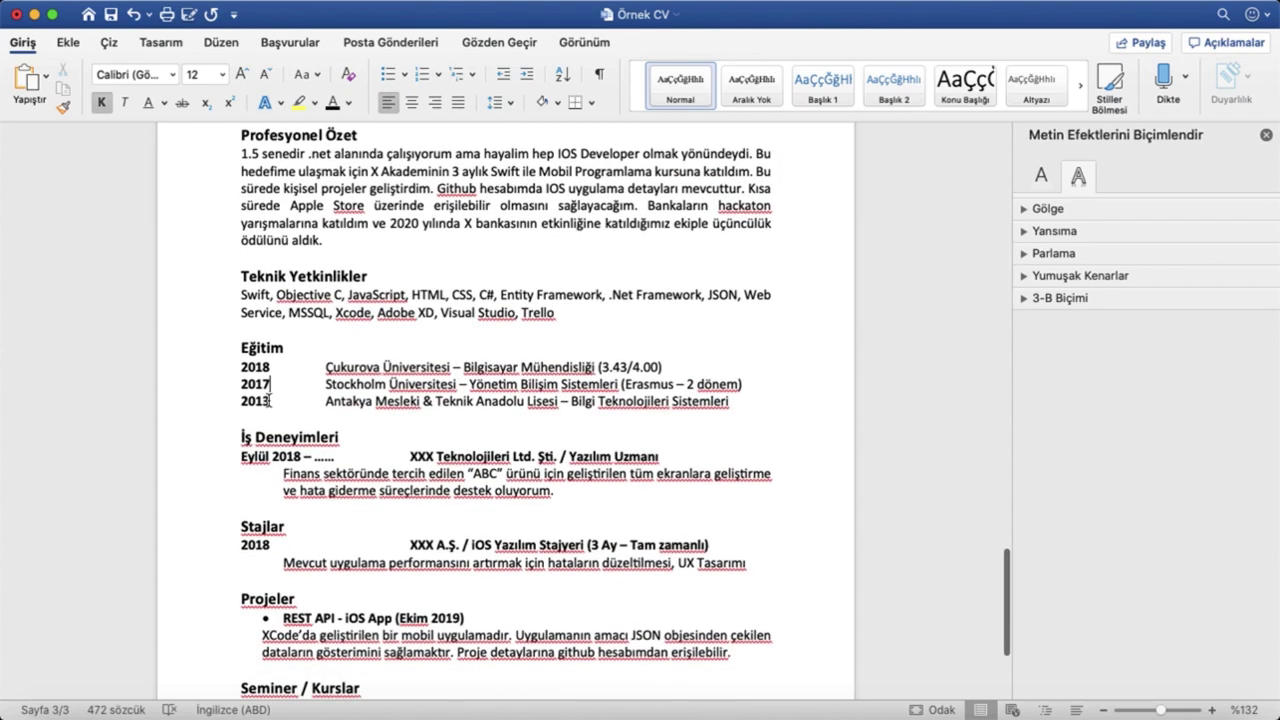
scroll(258, 340, "down", 2)
left_click(264, 300)
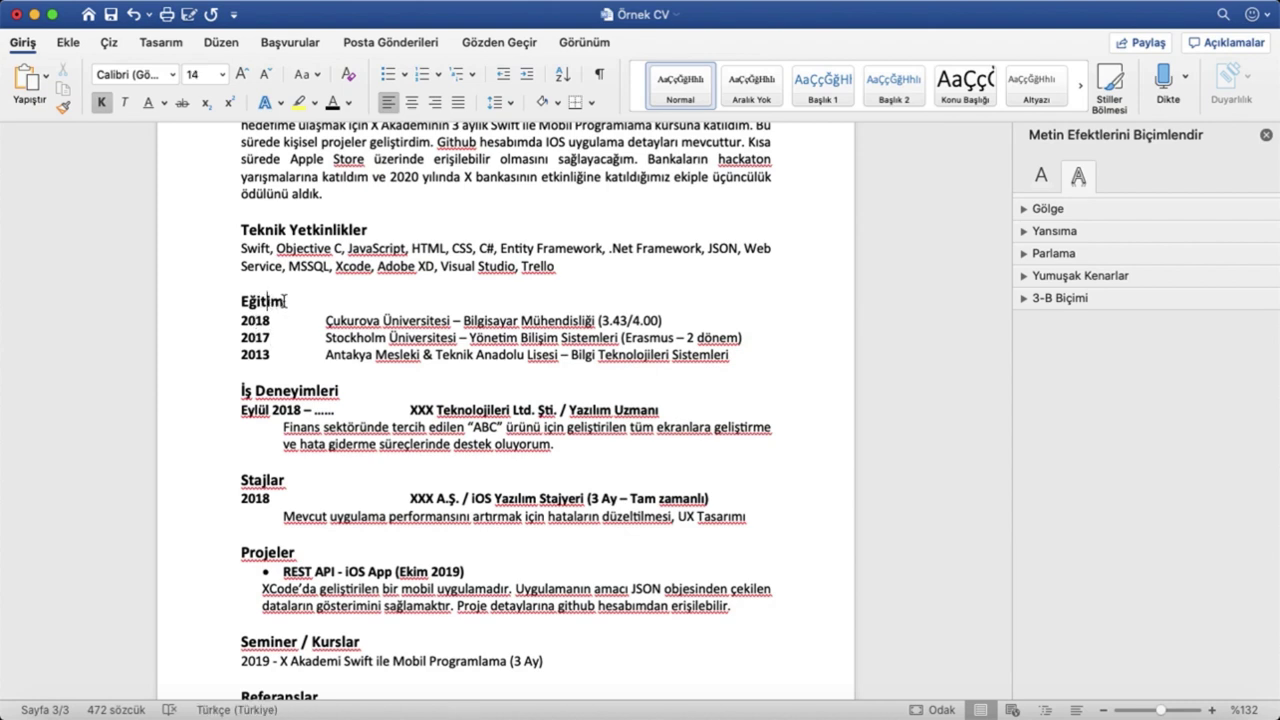
scroll(267, 300, "down", 2)
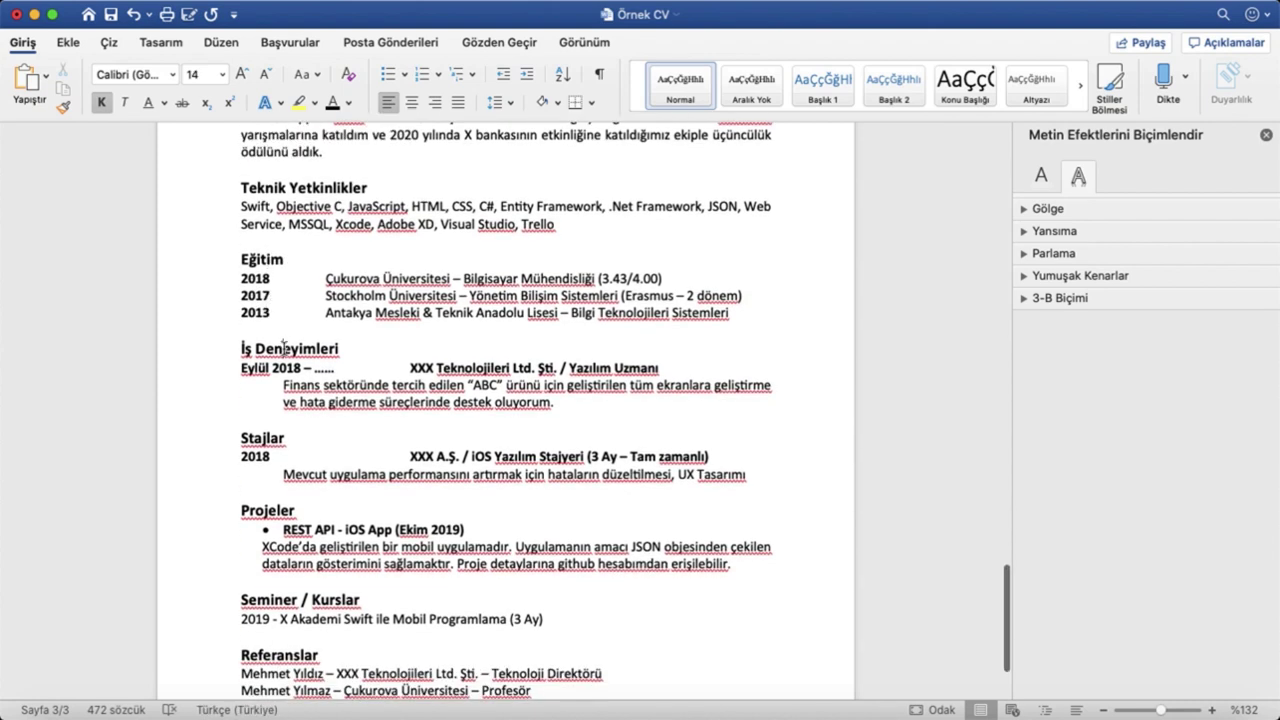
left_click(285, 347)
scroll(285, 347, "down", 1)
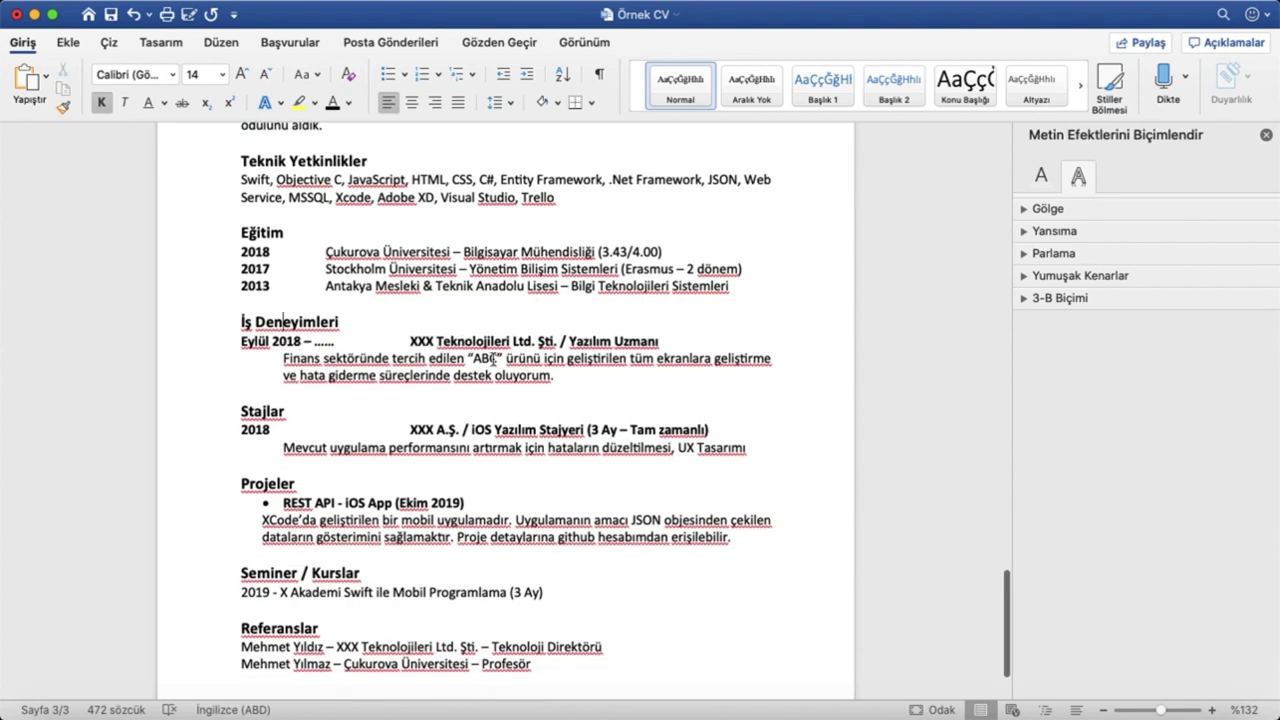
scroll(571, 368, "down", 1)
scroll(451, 384, "down", 1)
scroll(389, 395, "down", 1)
scroll(290, 405, "down", 1)
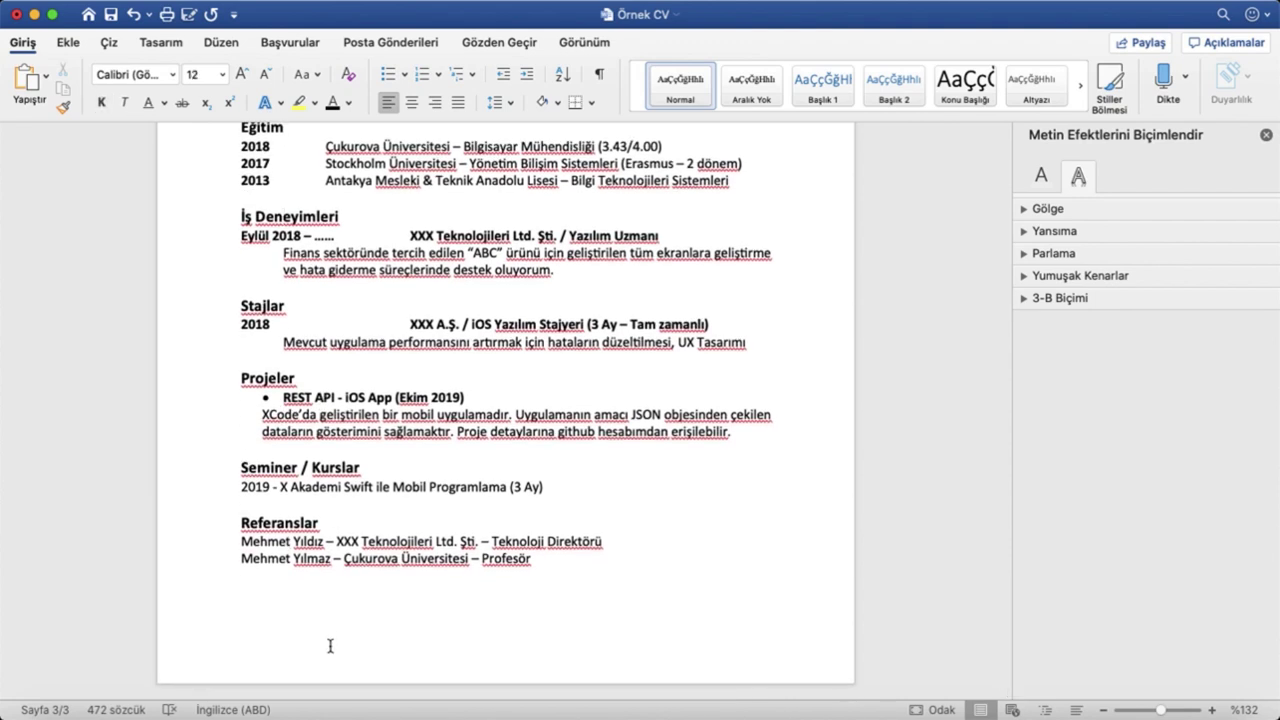
left_click(603, 560)
key("Return")
key("super+Return")
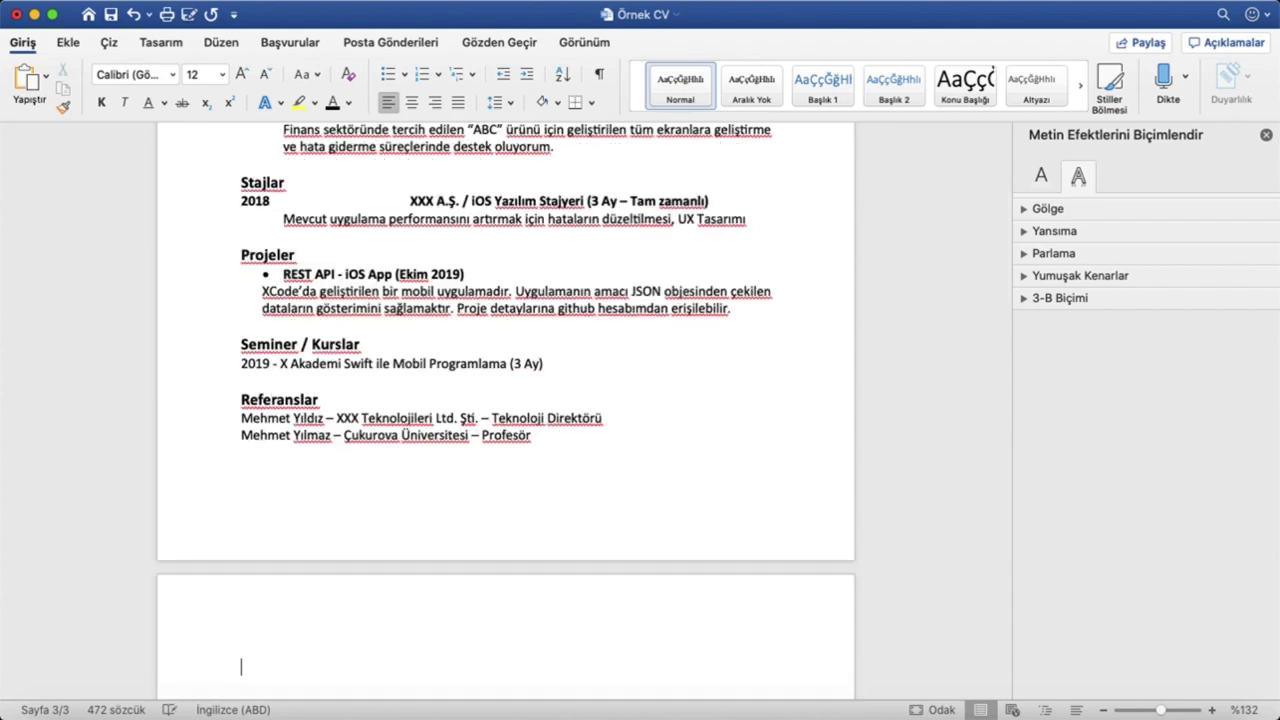
key("BackSpace")
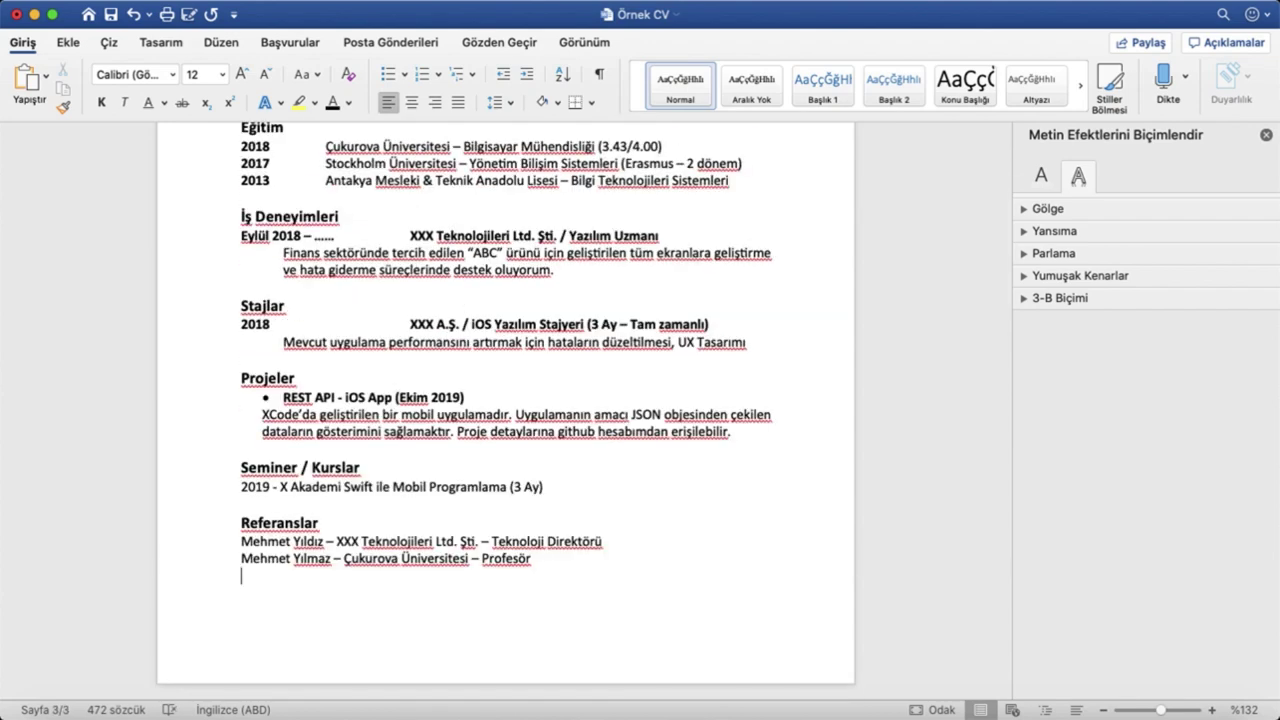
scroll(583, 410, "up", 1)
scroll(583, 410, "up", 5)
scroll(583, 410, "up", 4)
scroll(583, 410, "down", 2)
scroll(583, 410, "up", 2)
scroll(583, 410, "up", 1)
scroll(421, 531, "down", 1)
scroll(421, 531, "down", 3)
scroll(421, 531, "up", 3)
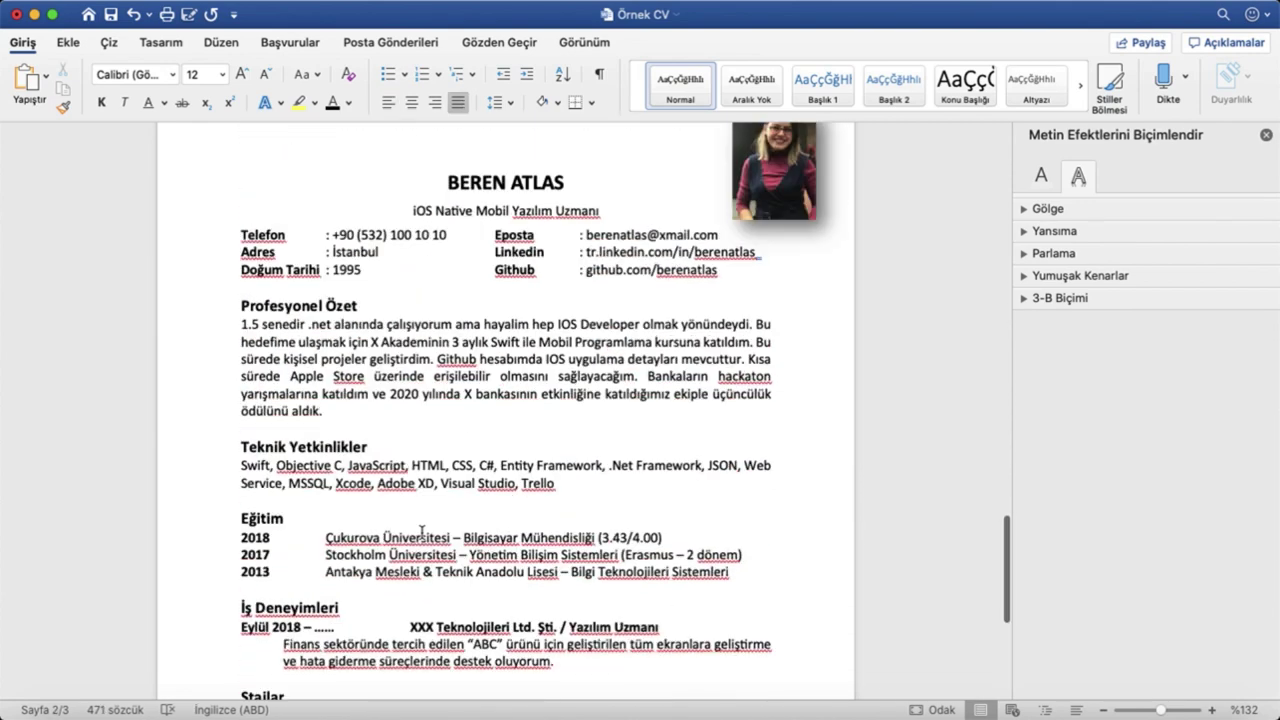
scroll(421, 531, "up", 1)
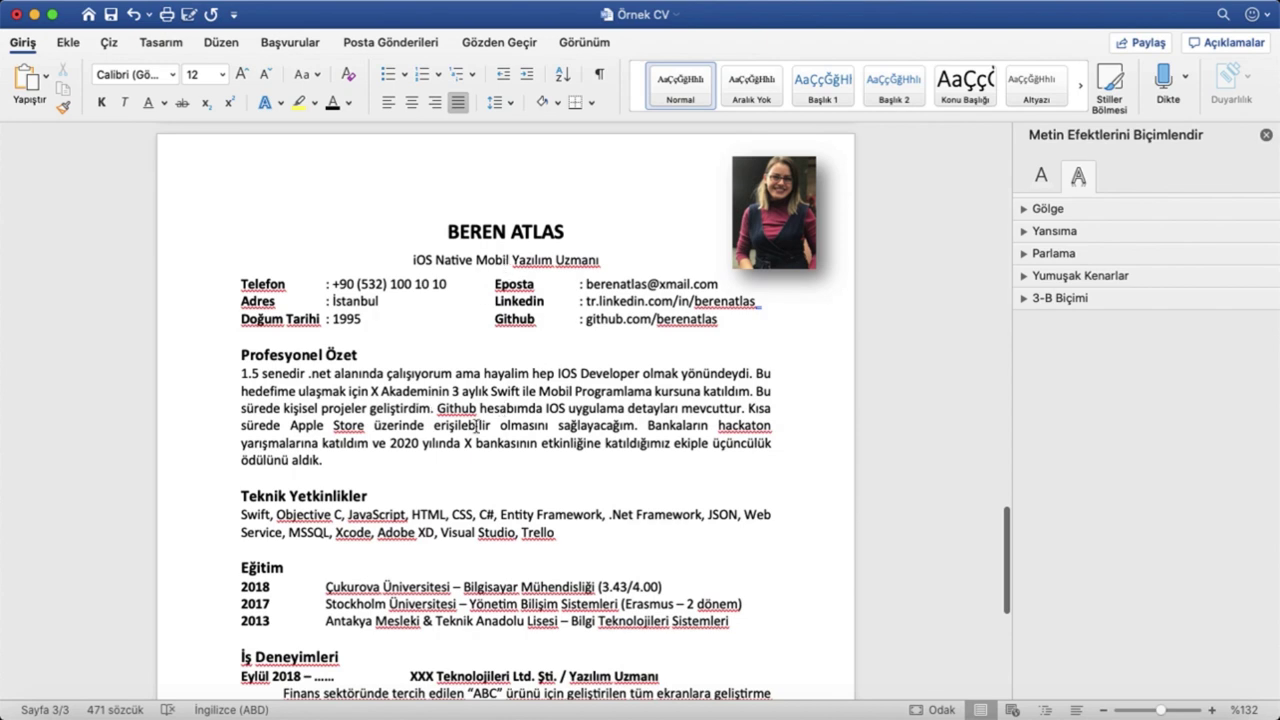
- Export the CV to Masaüstü as a PDF file named after the candidate
left_click(189, 15)
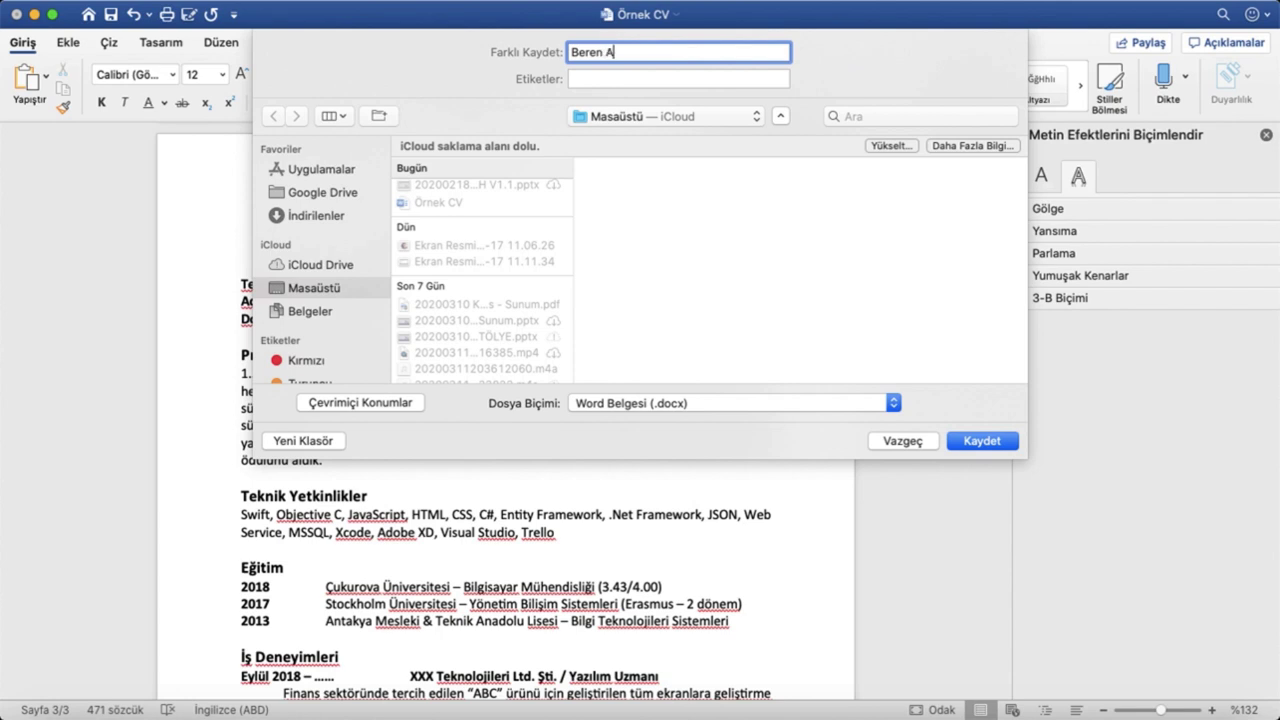
left_click(694, 403)
left_click(636, 587)
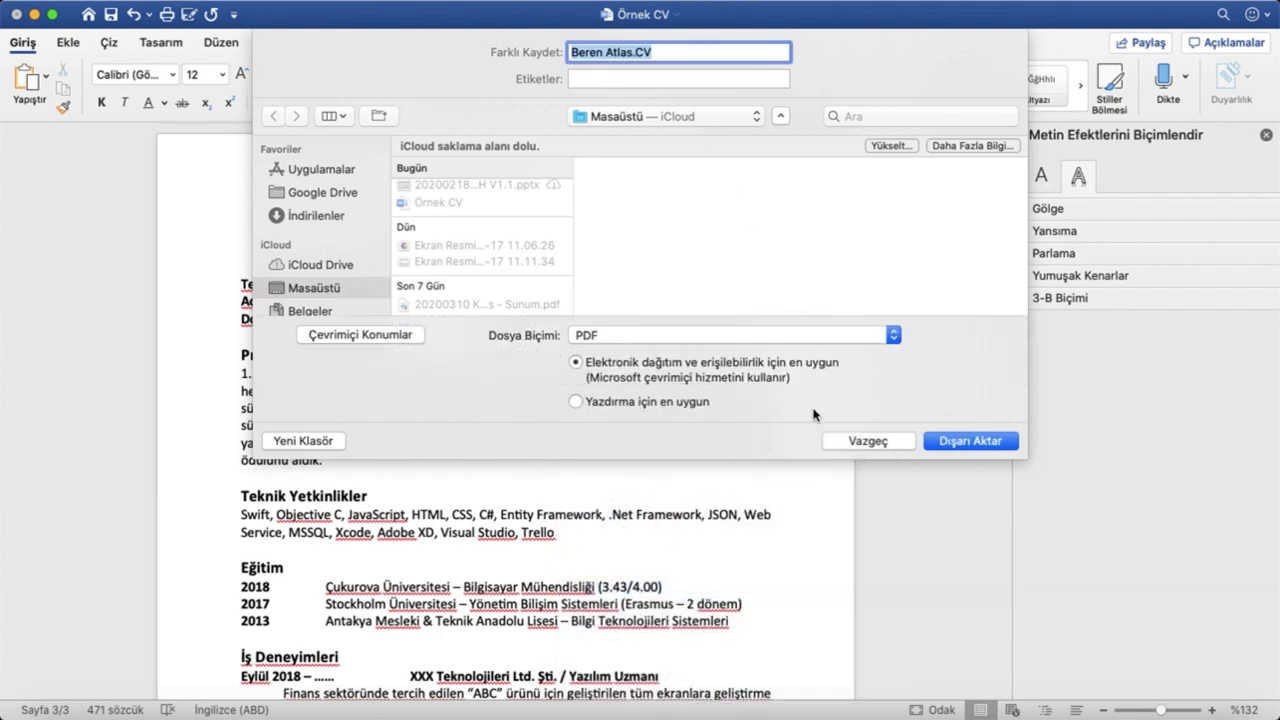
left_click(971, 443)
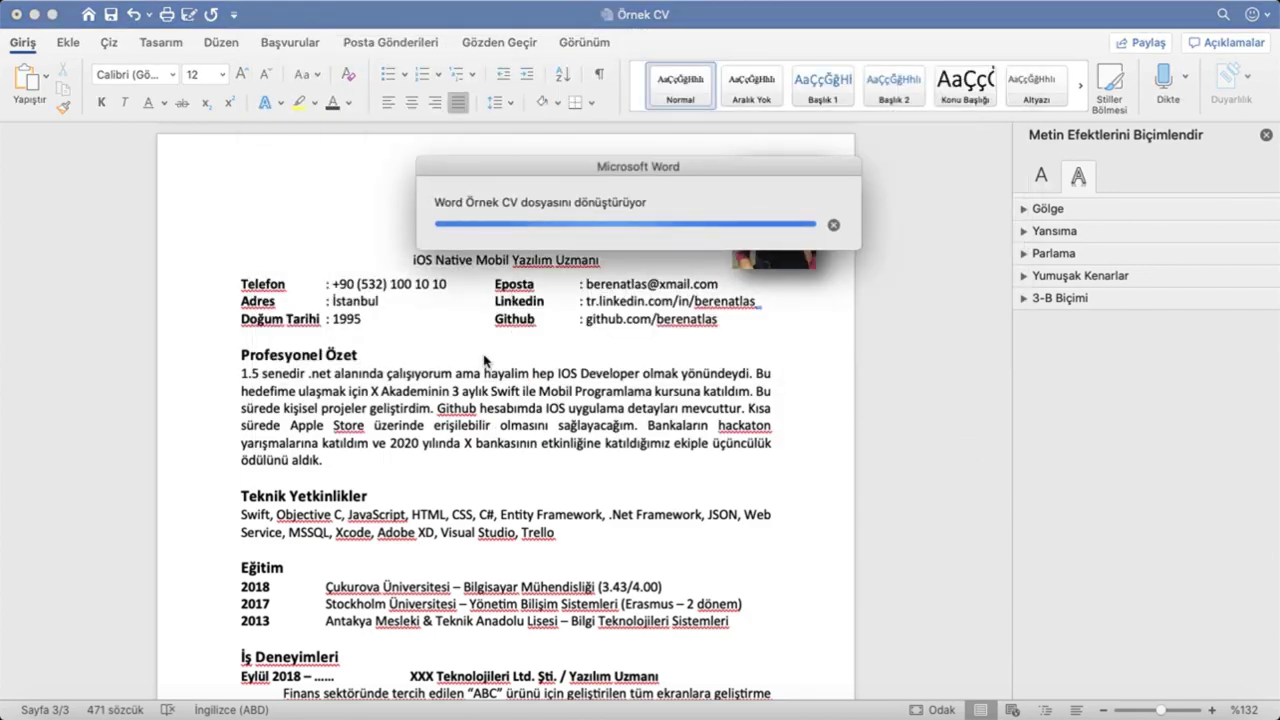
scroll(535, 212, "down", 2)
scroll(535, 212, "down", 2)
scroll(535, 212, "down", 2)
scroll(535, 212, "down", 2)
scroll(535, 212, "down", 4)
scroll(535, 212, "down", 2)
scroll(535, 212, "down", 2)
scroll(535, 212, "up", 8)
scroll(535, 212, "up", 6)
scroll(535, 212, "up", 3)
scroll(535, 212, "down", 3)
scroll(535, 212, "down", 3)
scroll(535, 212, "down", 4)
scroll(535, 212, "down", 3)
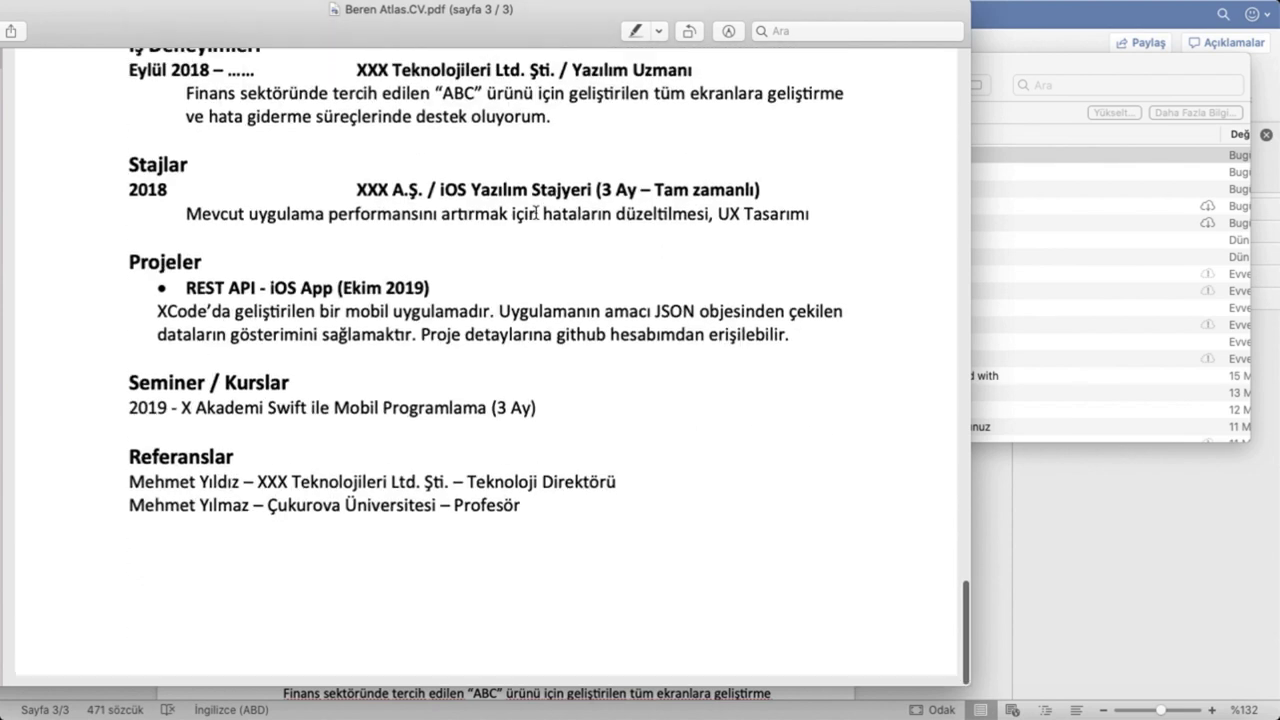
scroll(535, 212, "up", 10)
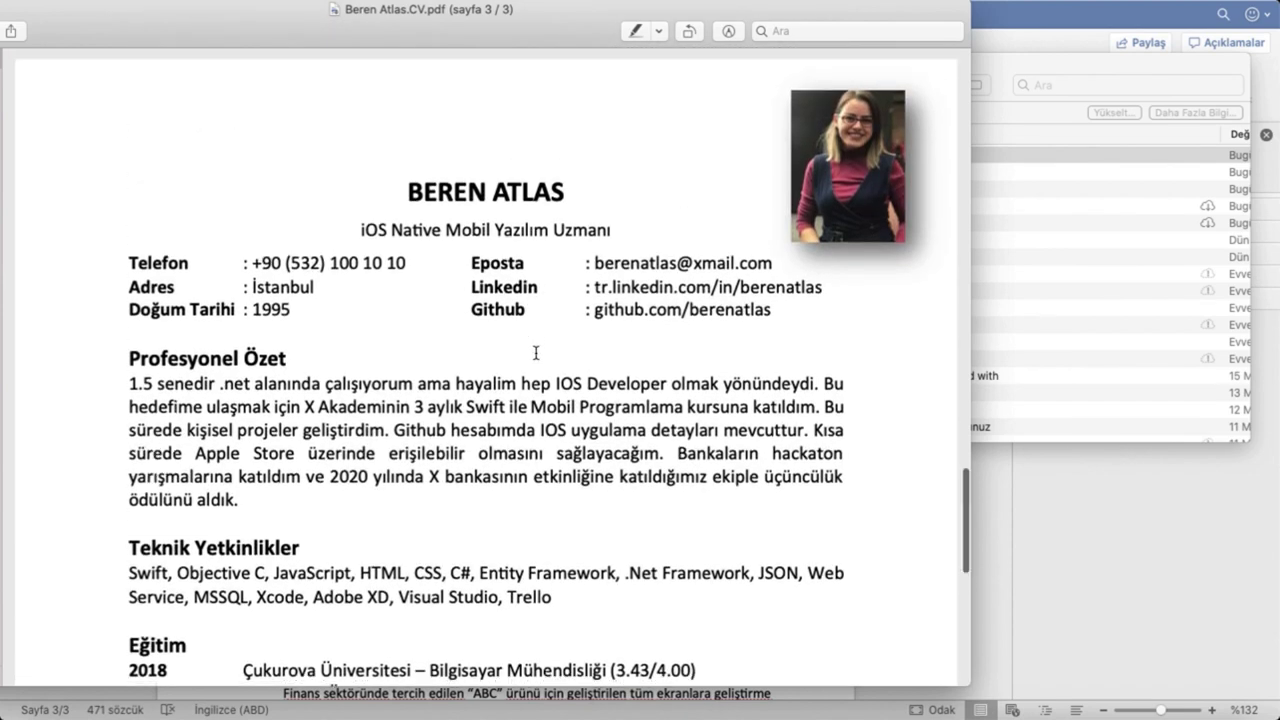
scroll(535, 350, "down", 1)
scroll(535, 350, "down", 1)
scroll(536, 347, "down", 3)
scroll(536, 347, "down", 3)
scroll(536, 346, "down", 3)
scroll(536, 344, "down", 3)
scroll(536, 344, "up", 4)
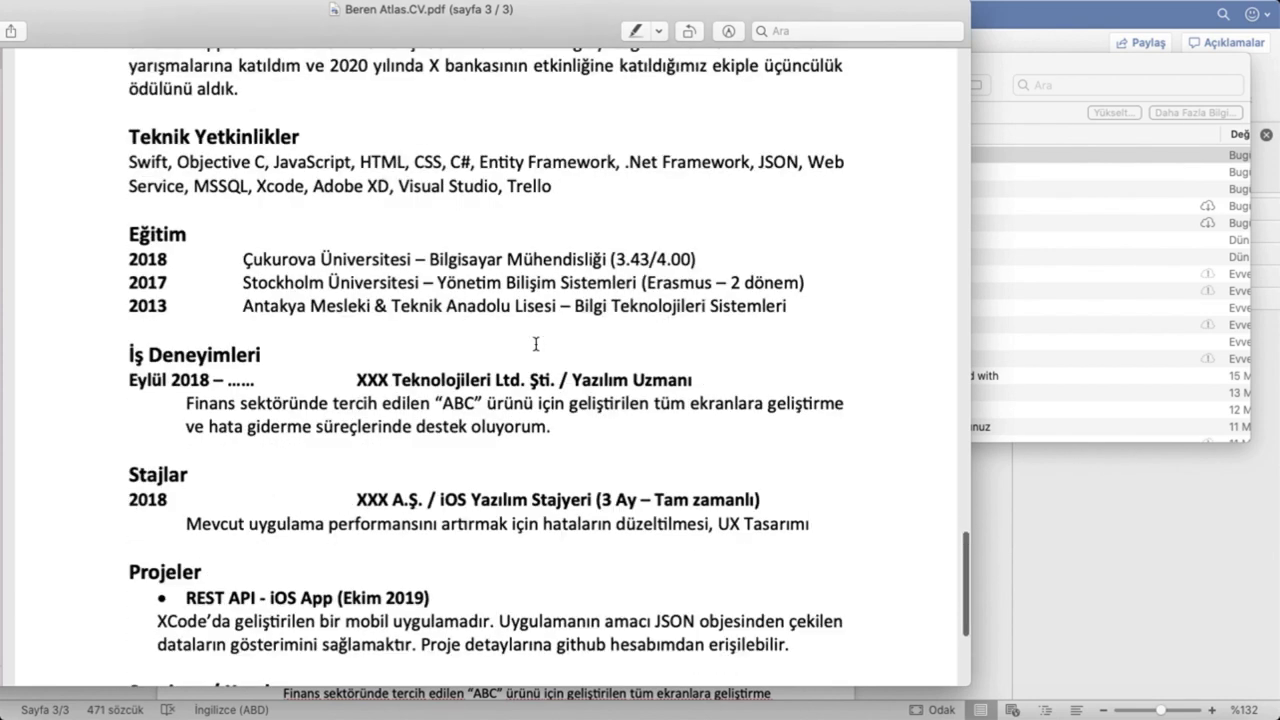
scroll(169, 290, "up", 6)
scroll(131, 260, "down", 5)
scroll(250, 330, "down", 4)
scroll(300, 375, "down", 3)
scroll(304, 380, "up", 5)
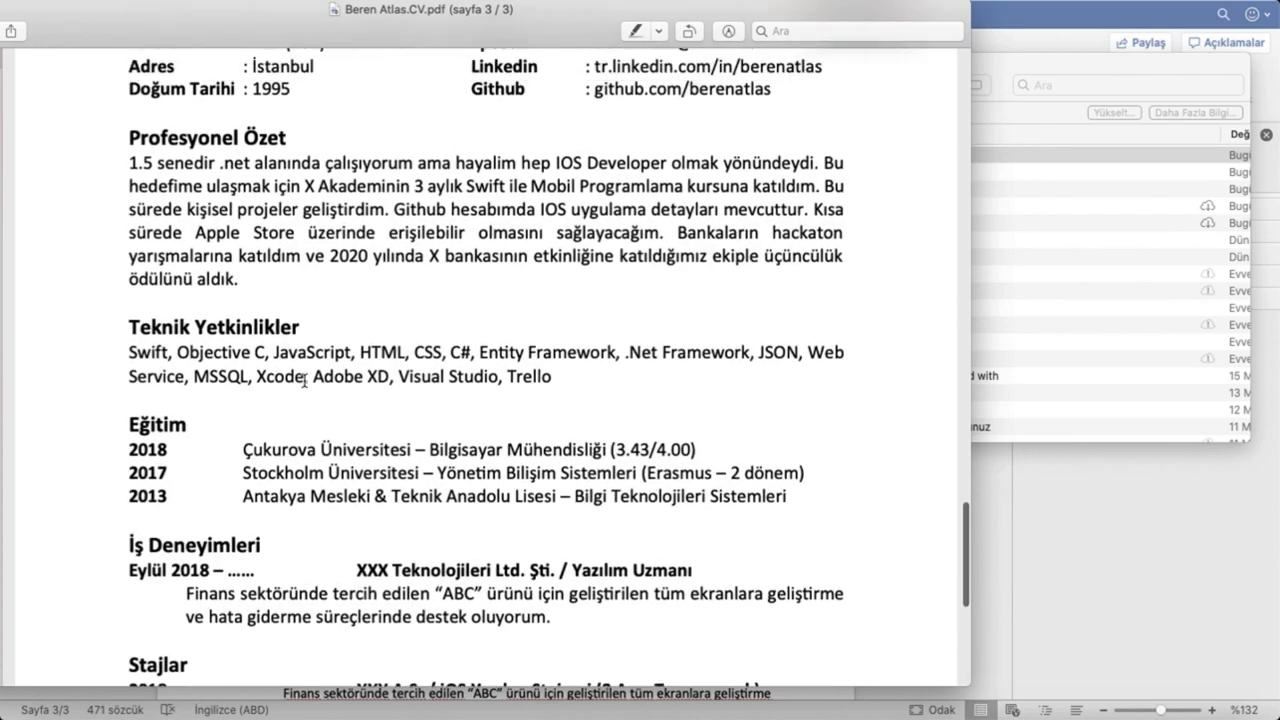
scroll(304, 380, "up", 3)
scroll(304, 380, "up", 1)
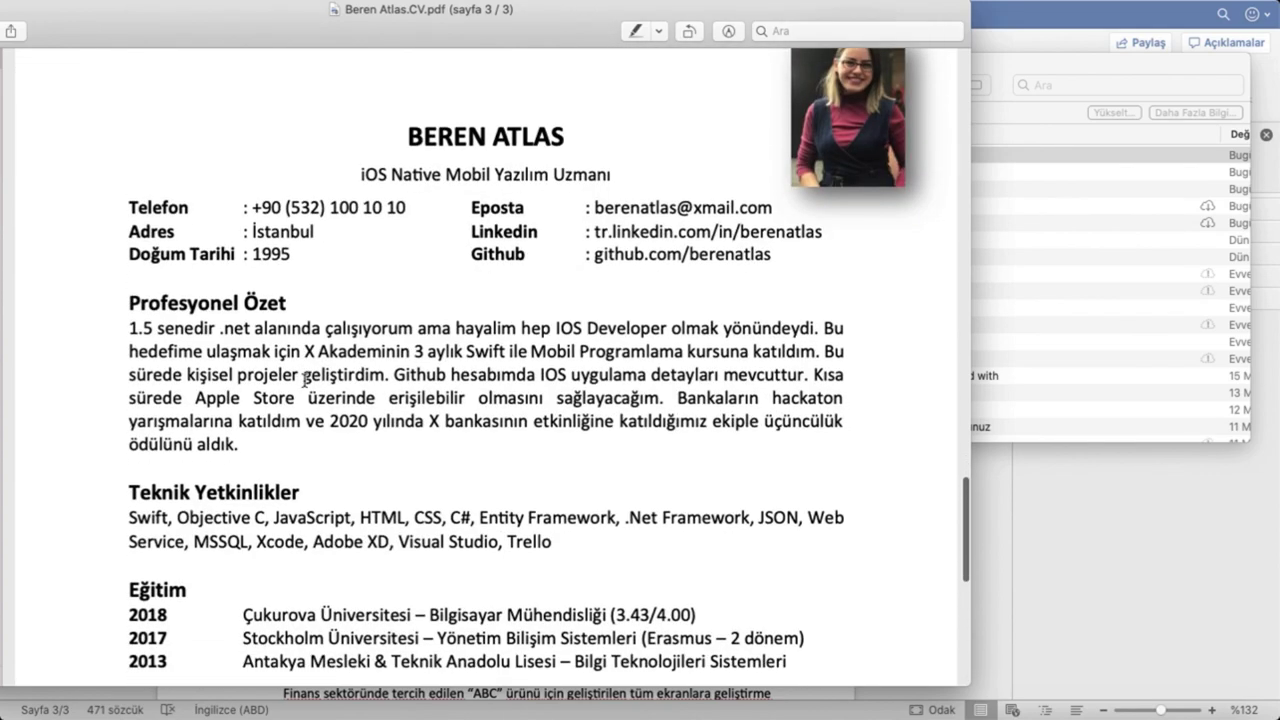
key("super+w")
- Scroll through the three-page Örnek CV to review its contents
scroll(386, 383, "down", 3)
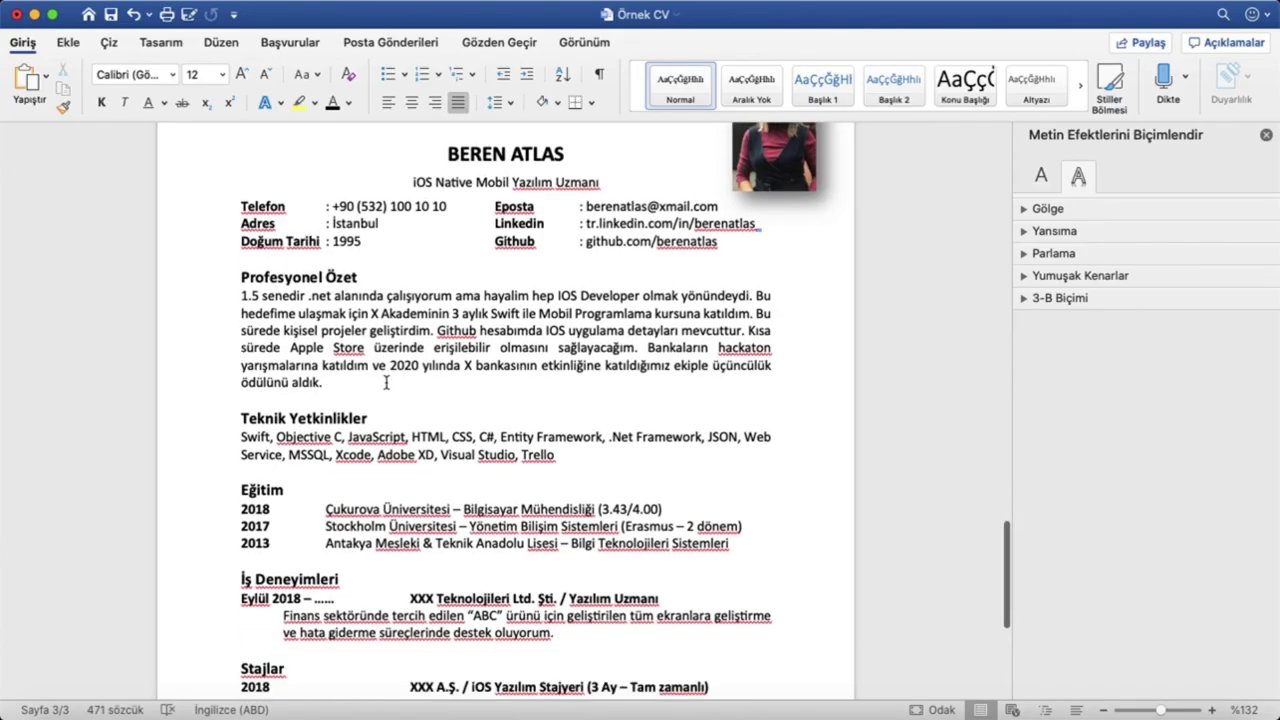
scroll(386, 383, "down", 1)
scroll(386, 383, "down", 1)
scroll(386, 383, "down", 1)
scroll(386, 383, "down", 1)
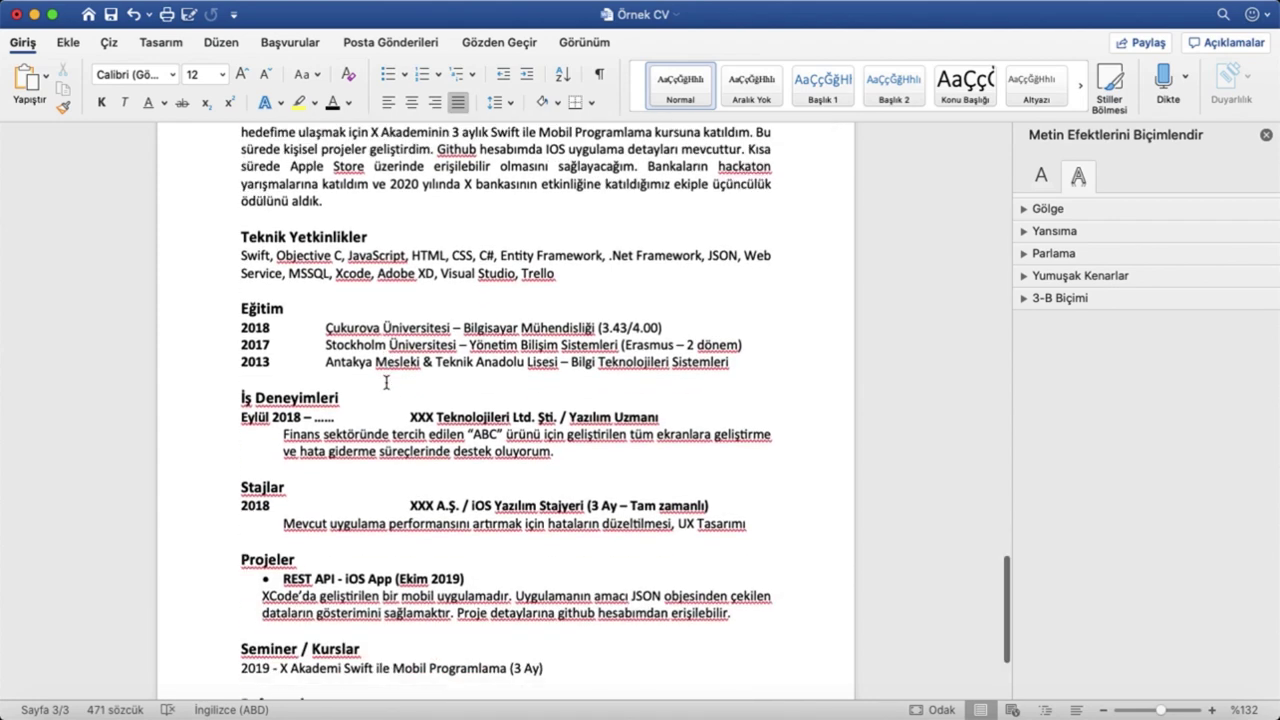
scroll(386, 383, "down", 1)
scroll(386, 383, "down", 1)
scroll(386, 383, "up", 7)
scroll(386, 383, "up", 3)
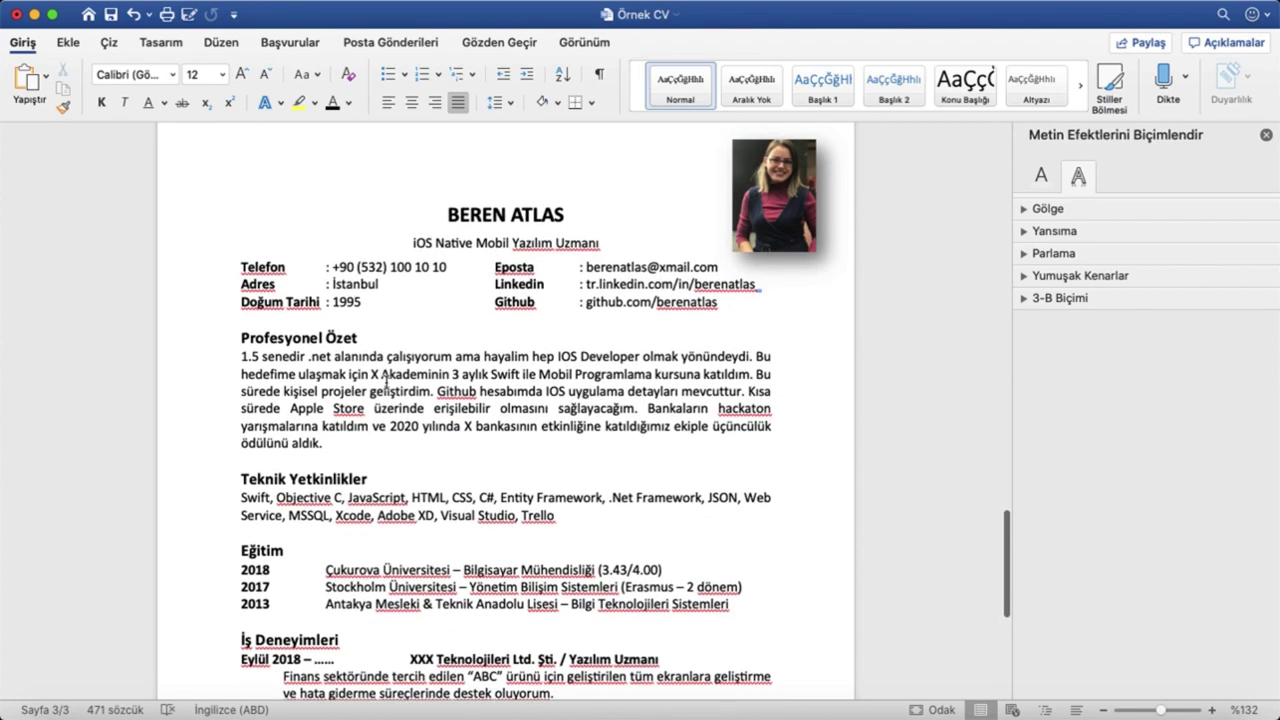
- Check the job title line, Linkedin label and Profesyonel Özet paragraph
left_click(399, 240)
left_click(598, 237, "shift")
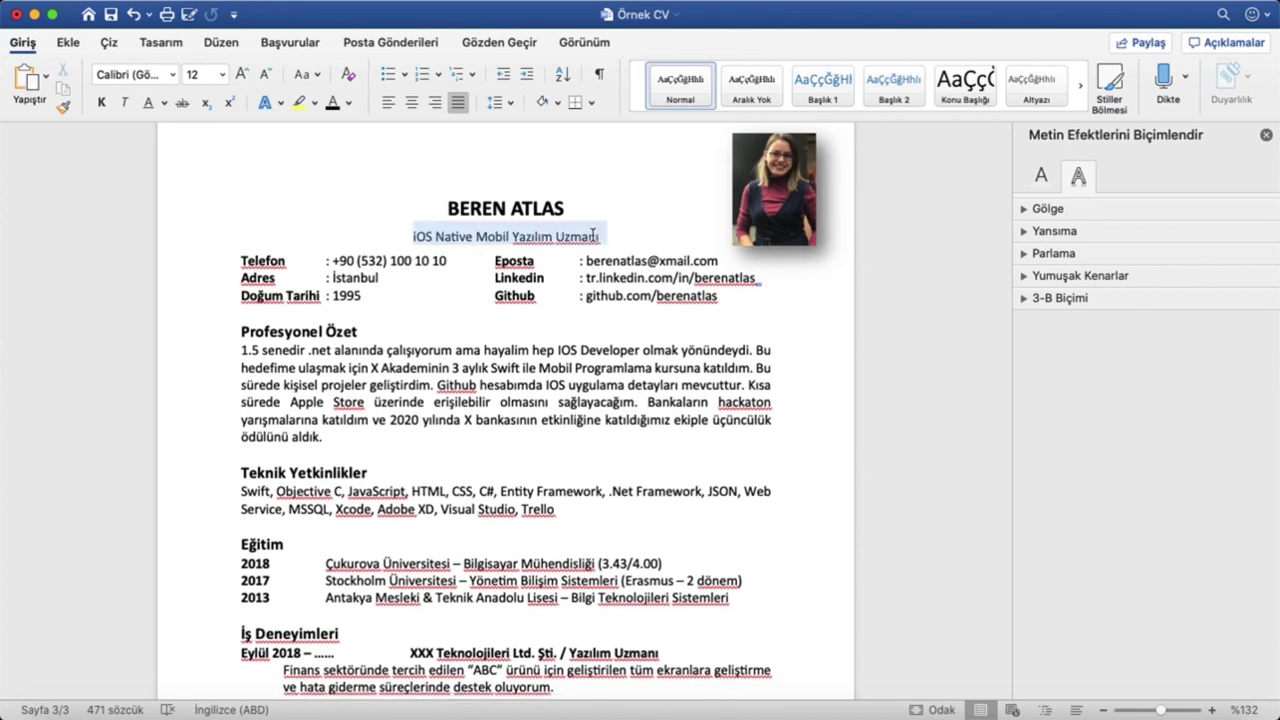
left_click(548, 272)
scroll(548, 272, "down", 1)
scroll(548, 272, "down", 2)
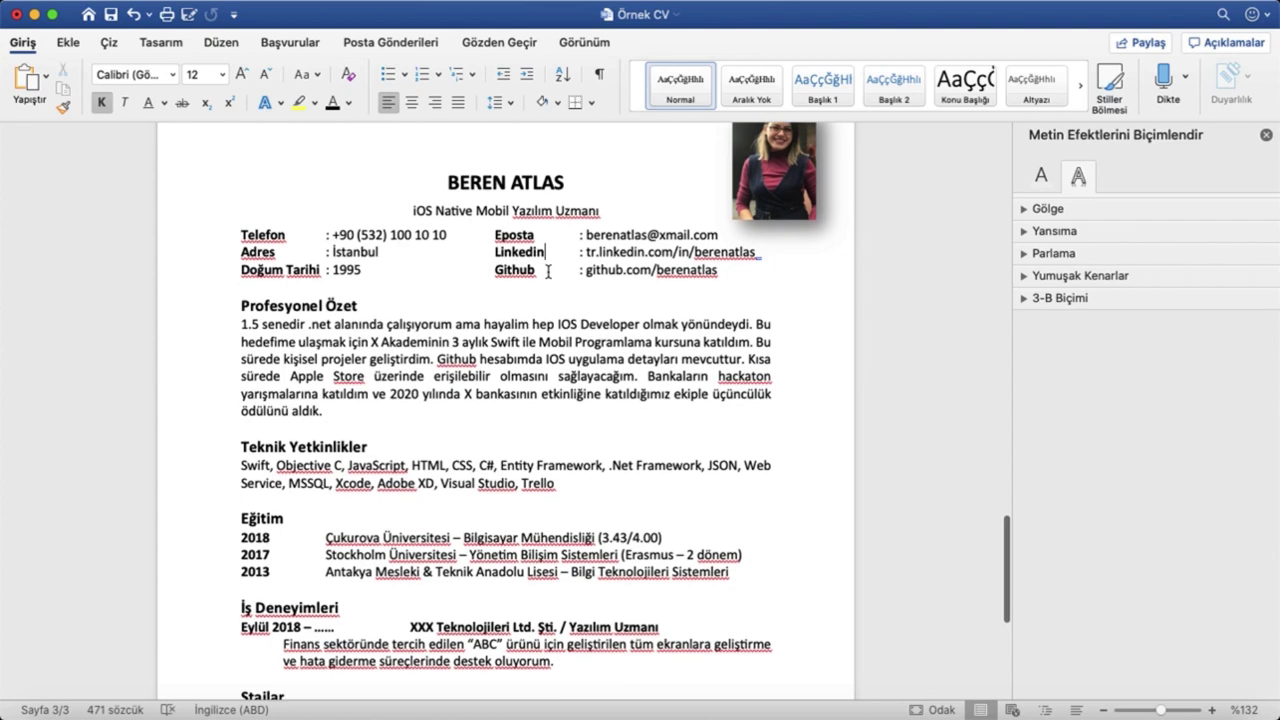
left_click(453, 340)
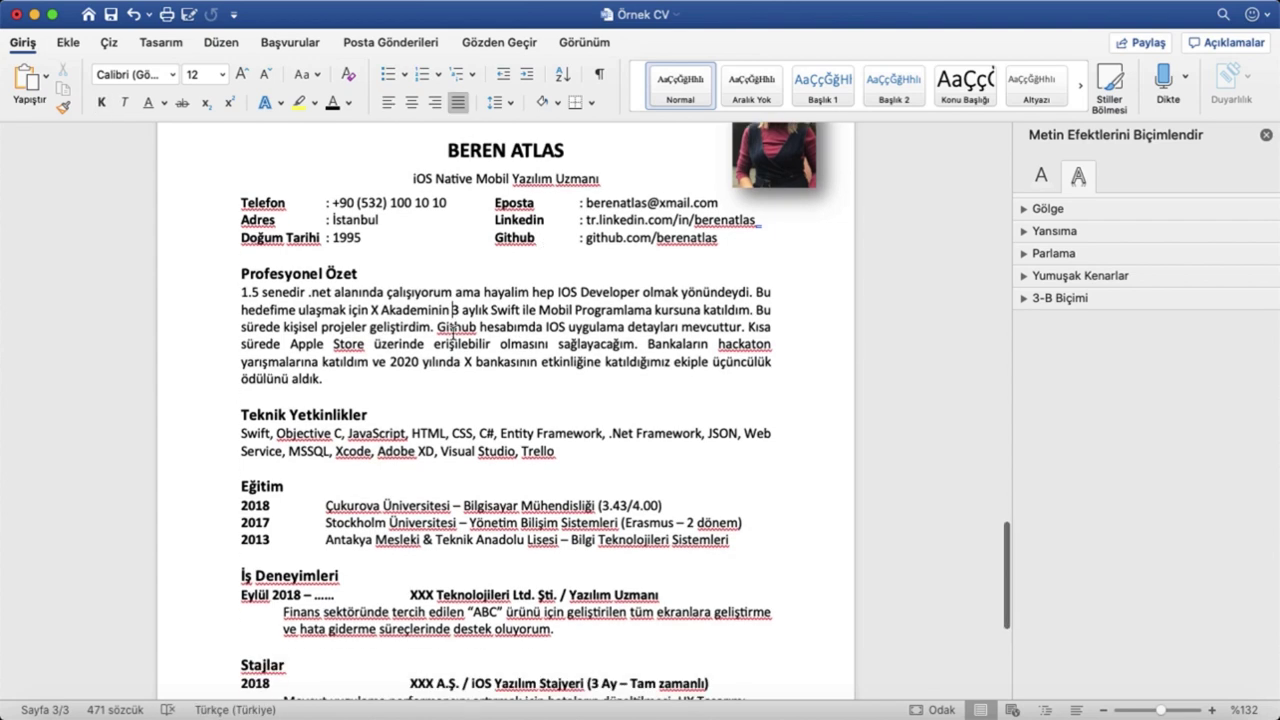
scroll(453, 330, "down", 2)
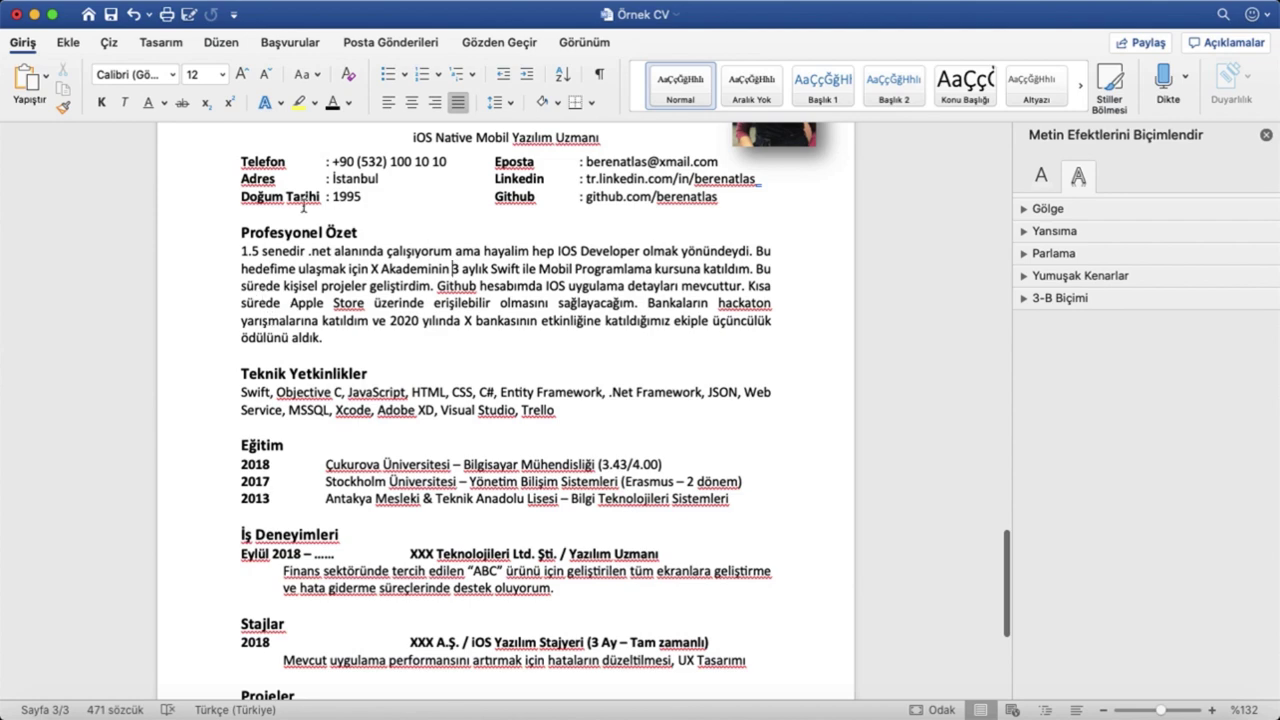
scroll(361, 338, "down", 5)
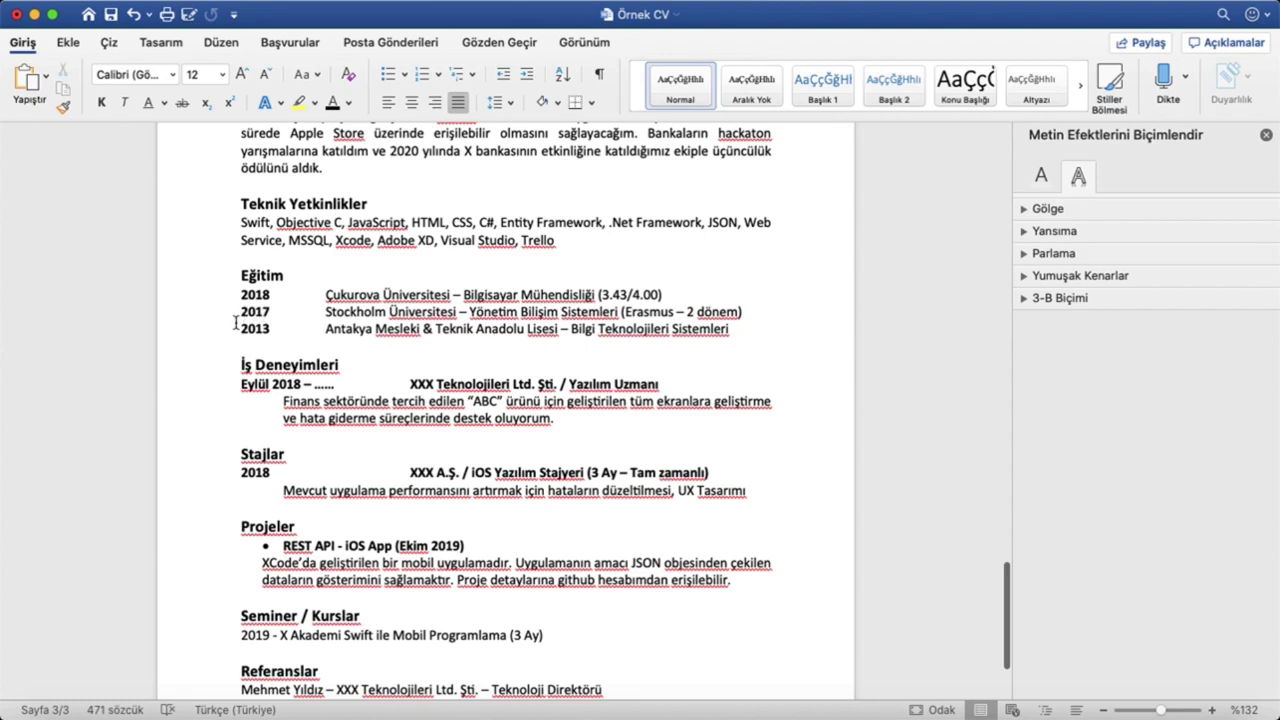
- Justify the 'Mevcut … UX Tasarımı' internship line under Stajlar
left_click_drag(237, 328, 695, 337)
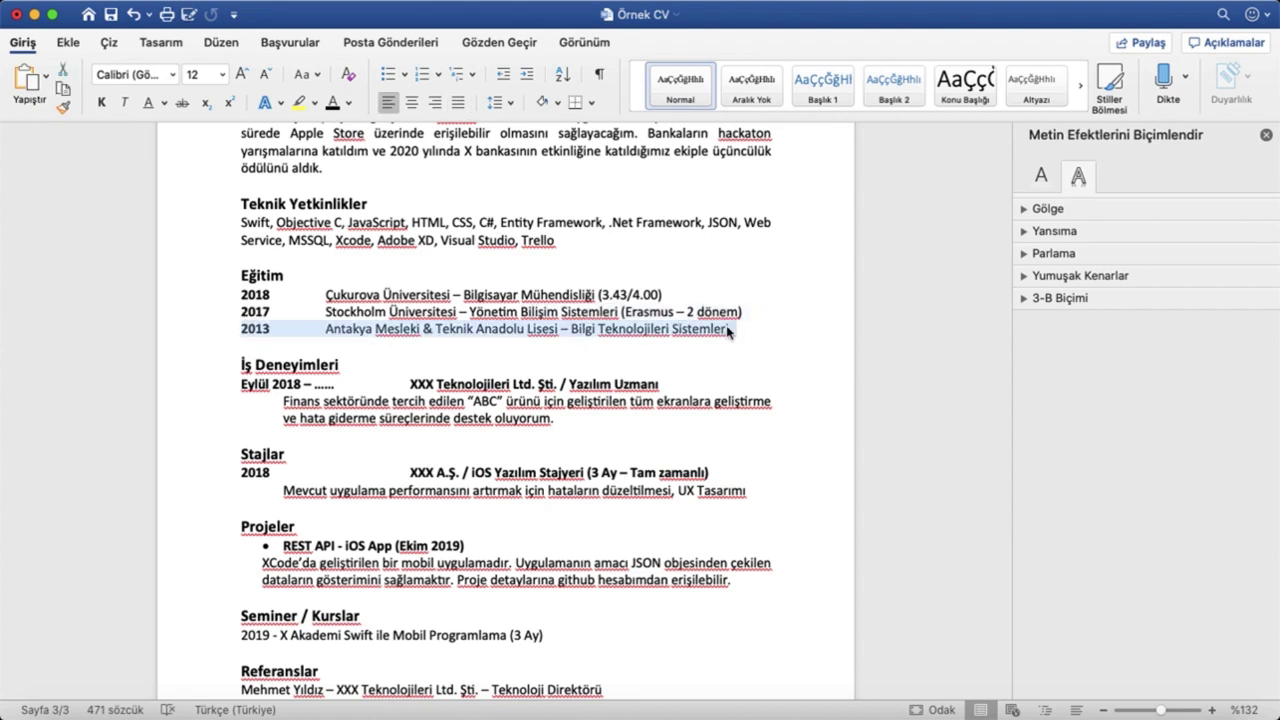
left_click(662, 331)
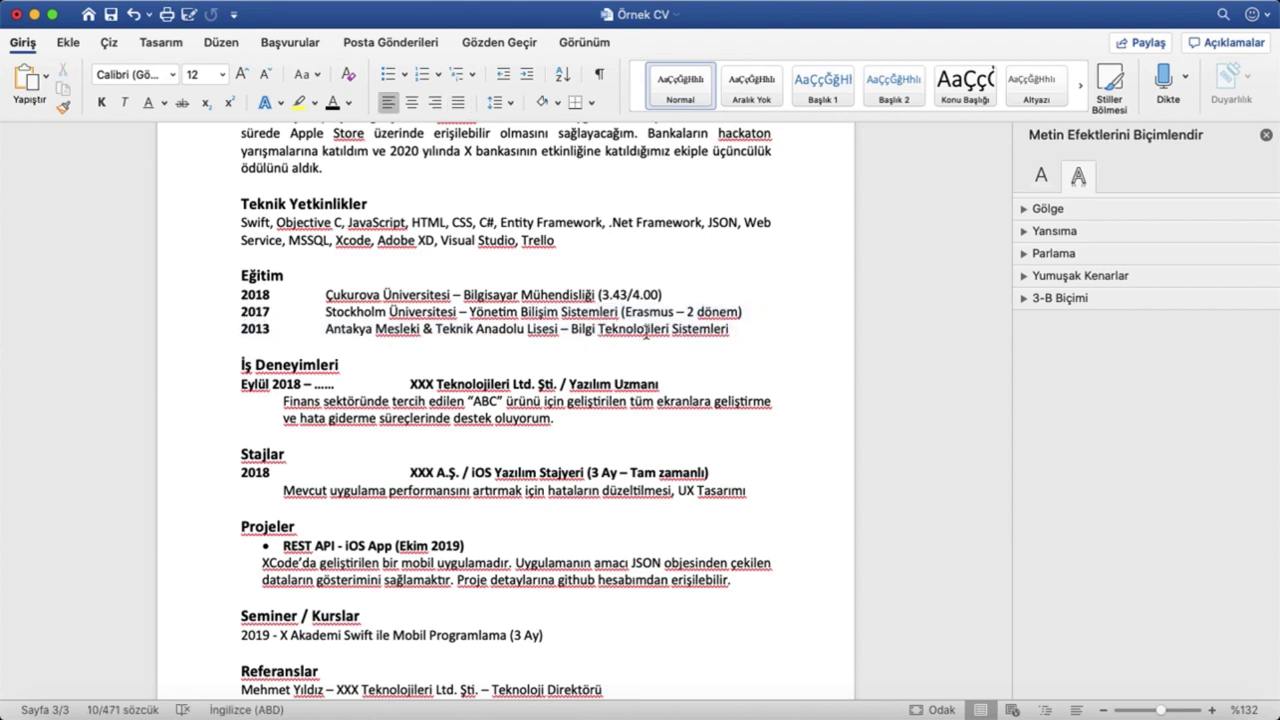
scroll(647, 331, "down", 4)
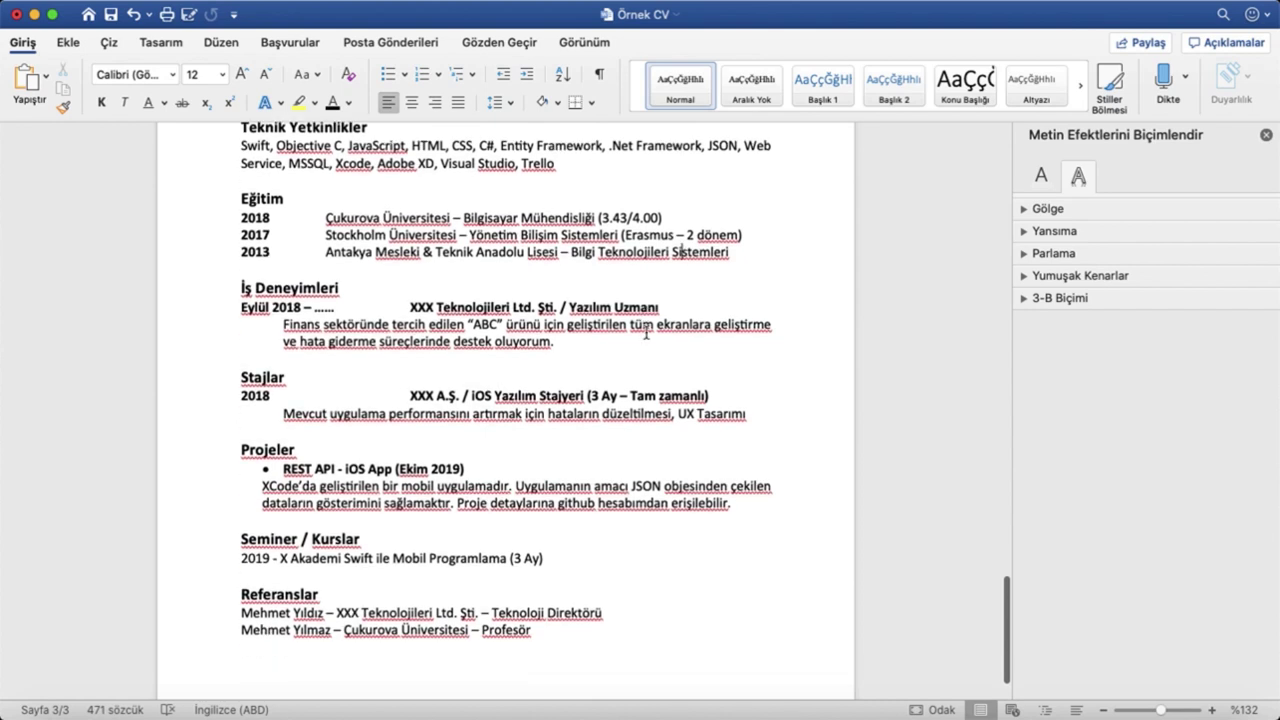
scroll(647, 333, "down", 1)
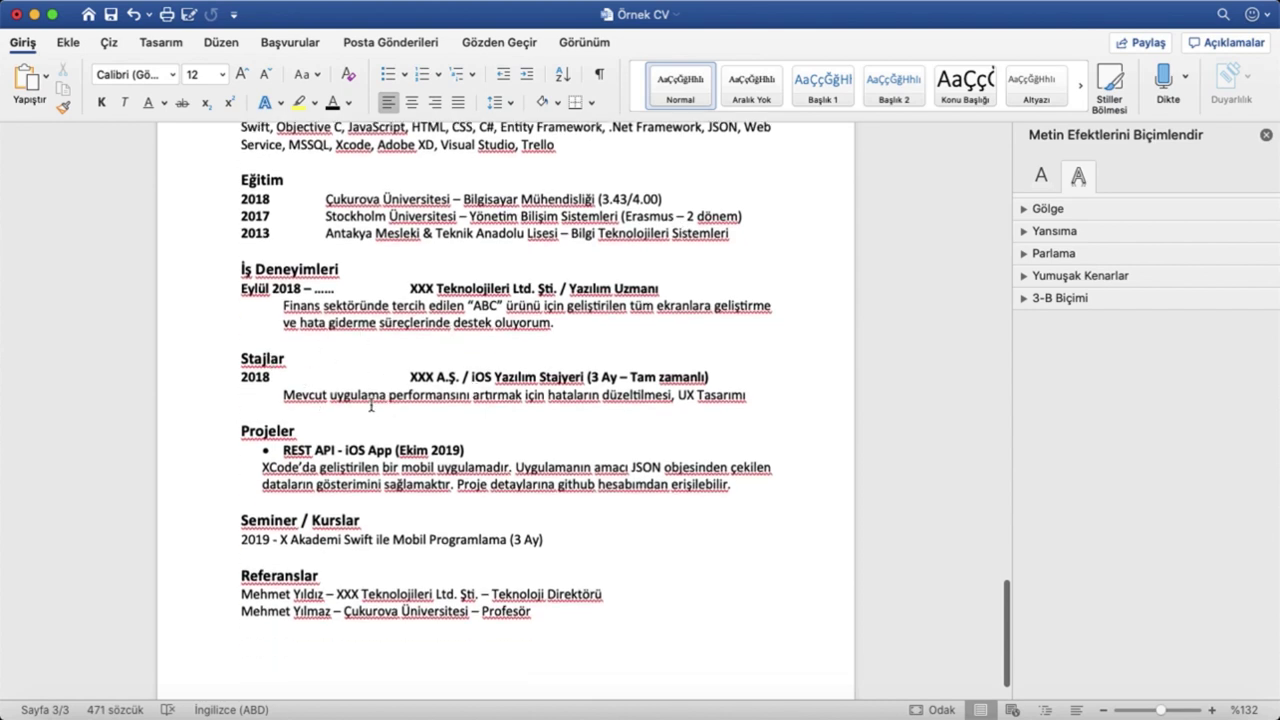
left_click_drag(284, 396, 745, 398)
key("super+j")
left_click(669, 396)
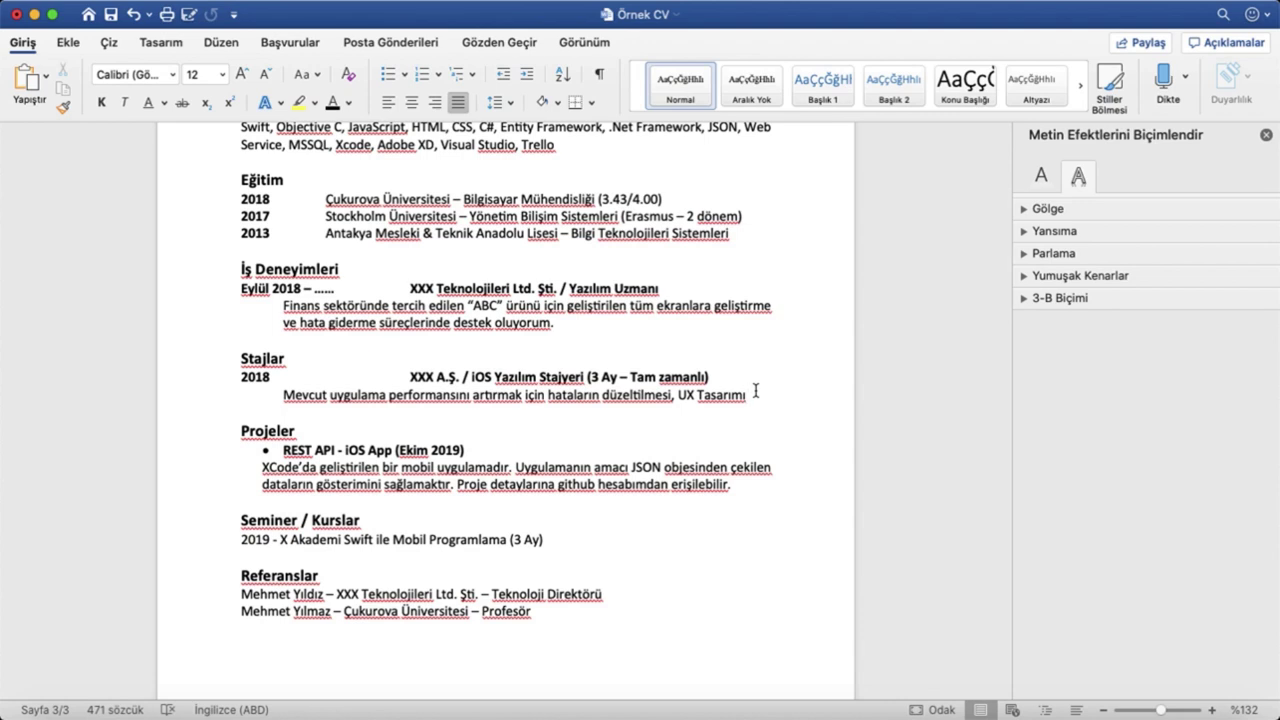
- Scroll through the finished CV for a final review
scroll(756, 390, "down", 2)
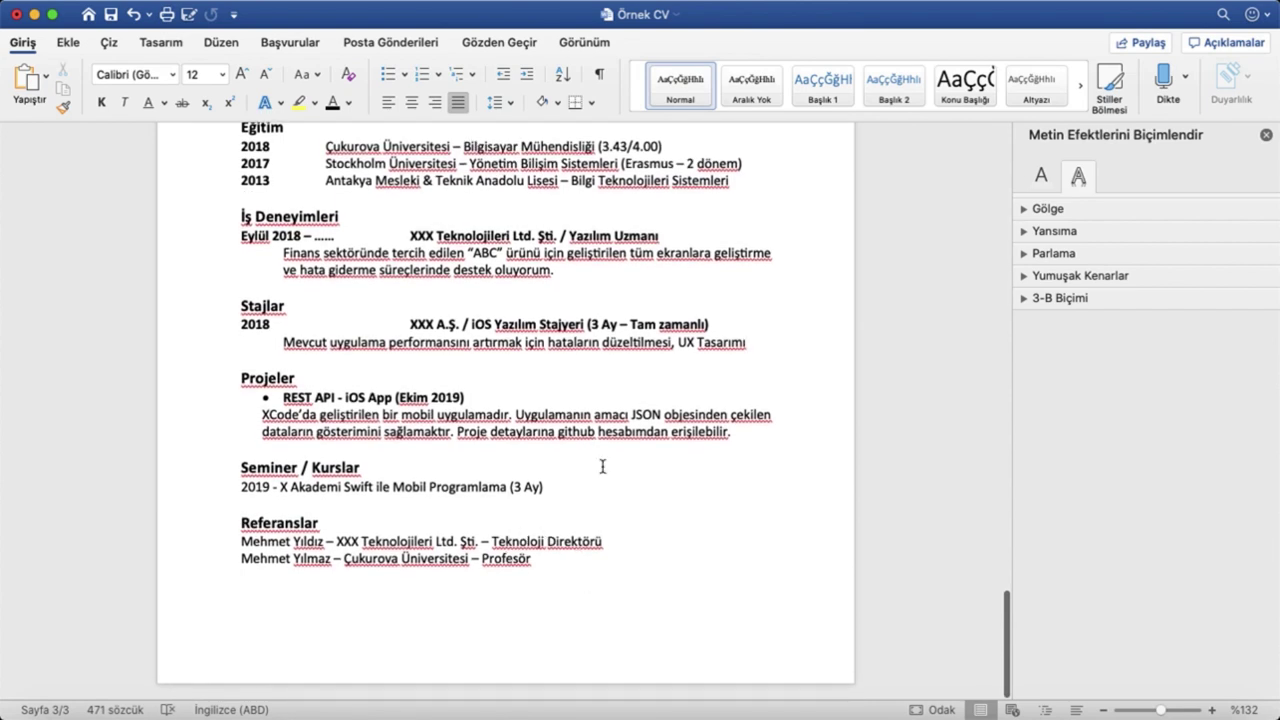
scroll(555, 445, "up", 1)
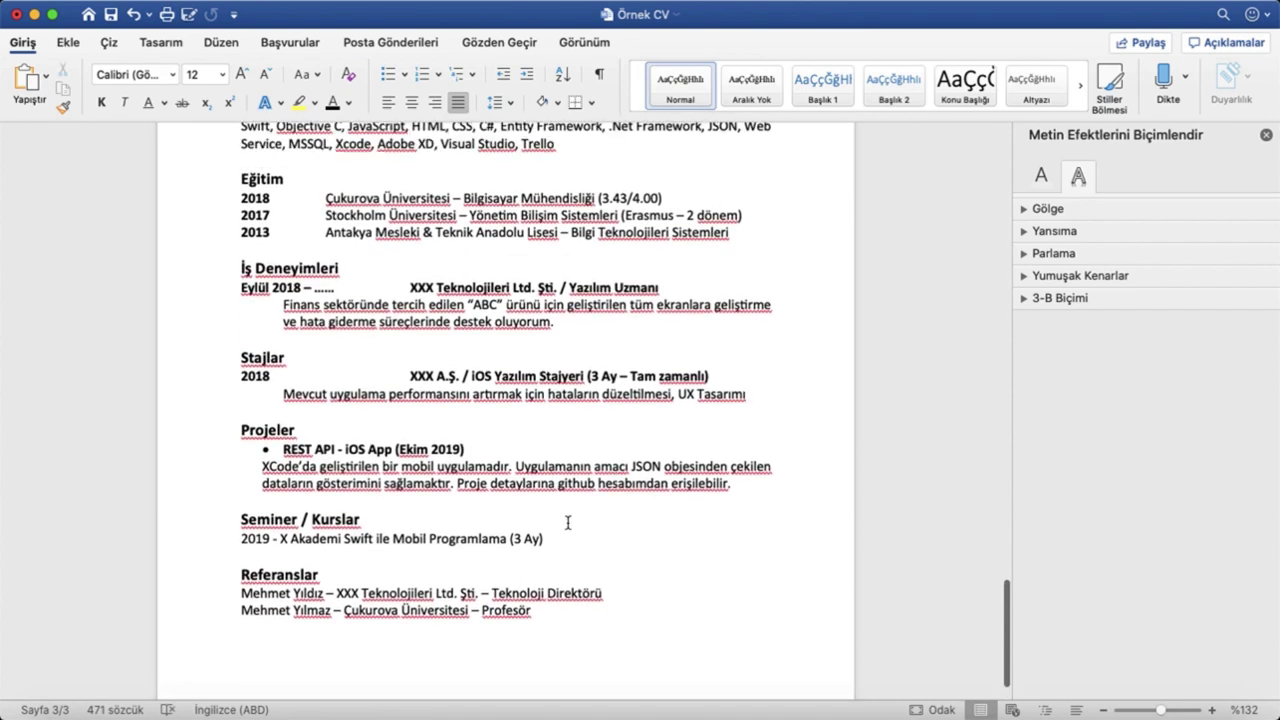
scroll(567, 582, "up", 7)
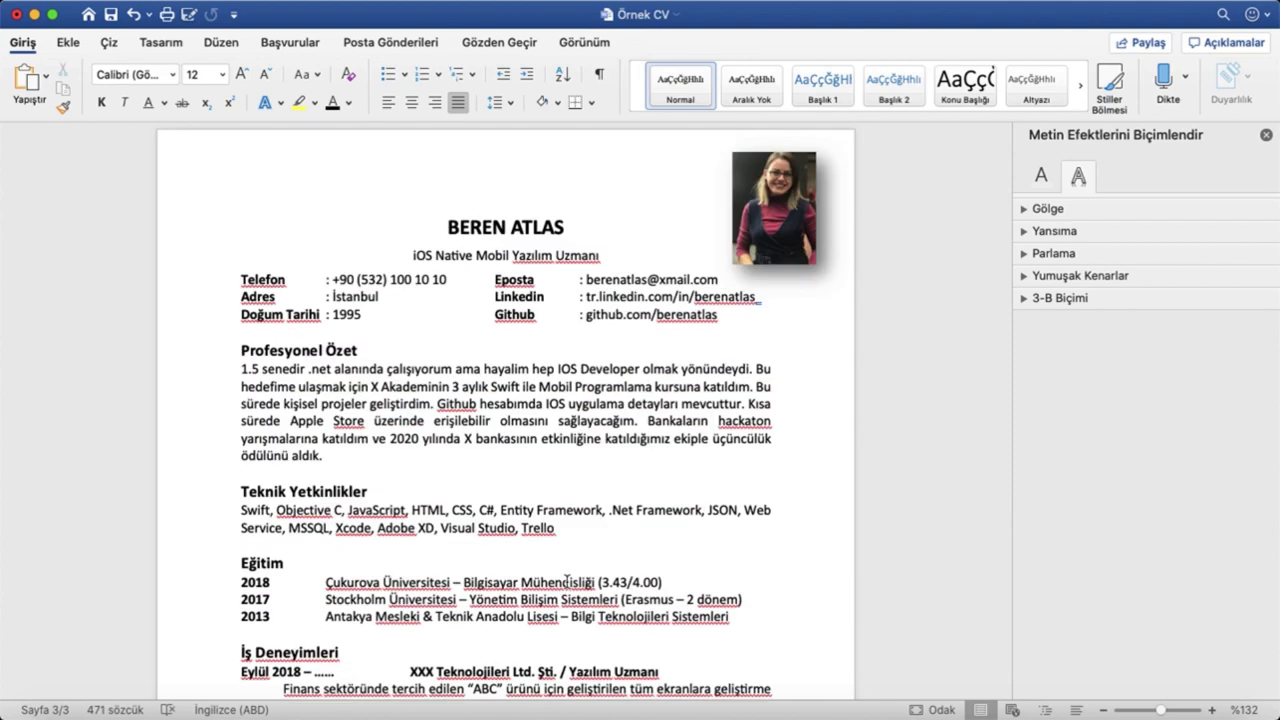
scroll(567, 582, "down", 1)
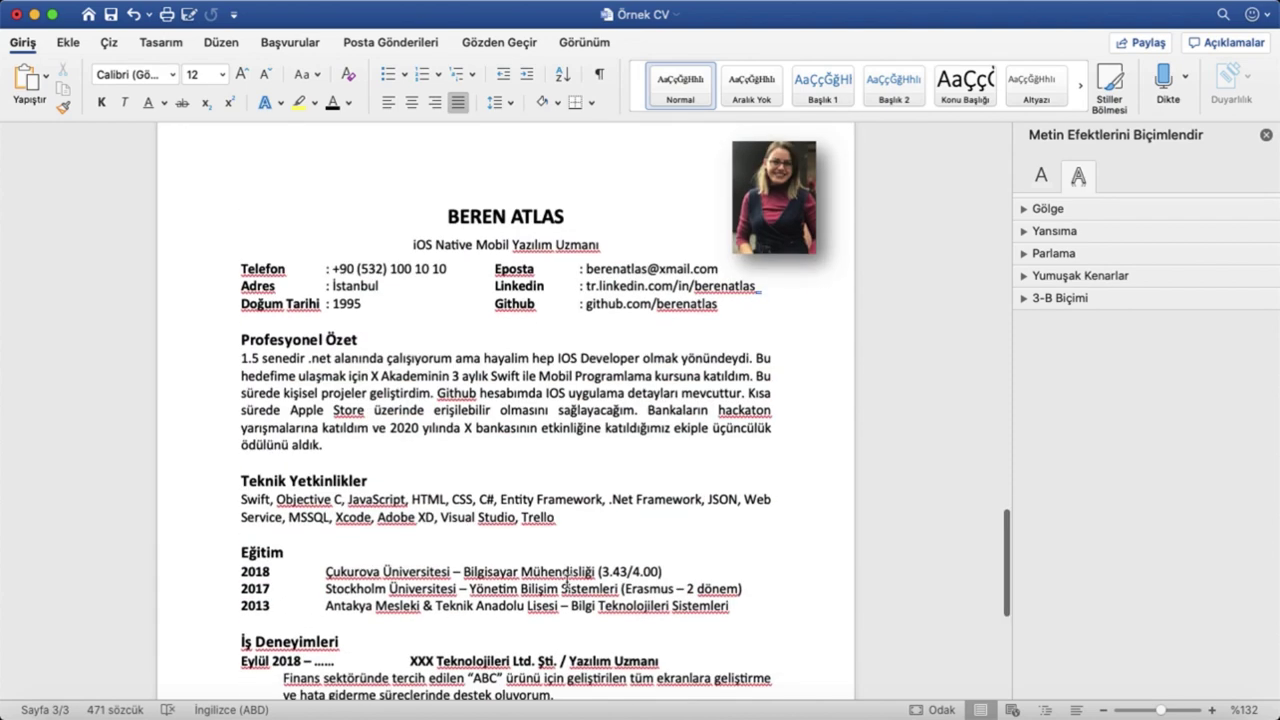
scroll(567, 582, "down", 1)
scroll(567, 582, "down", 2)
scroll(567, 582, "down", 1)
scroll(484, 221, "up", 1)
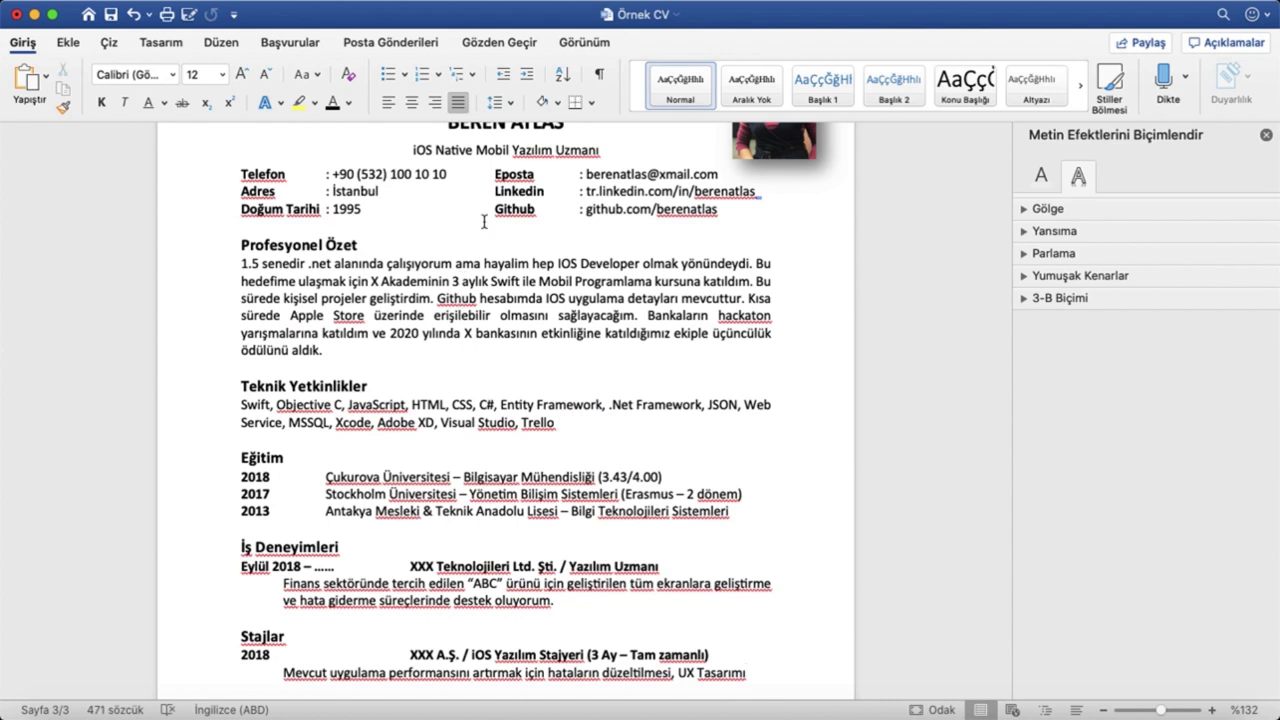
scroll(484, 221, "up", 1)
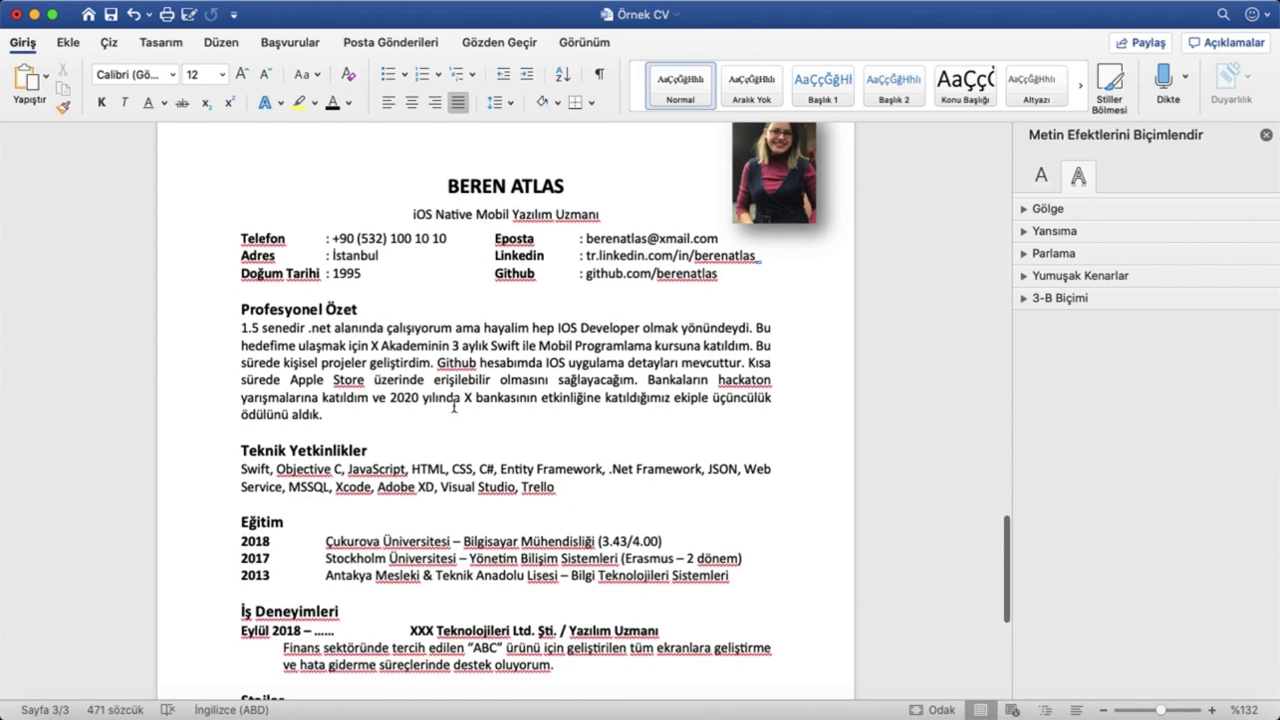
scroll(453, 405, "down", 1)
scroll(480, 404, "down", 1)
scroll(499, 403, "down", 1)
scroll(499, 405, "down", 1)
scroll(499, 405, "down", 1)
scroll(499, 405, "down", 1)
scroll(499, 406, "down", 1)
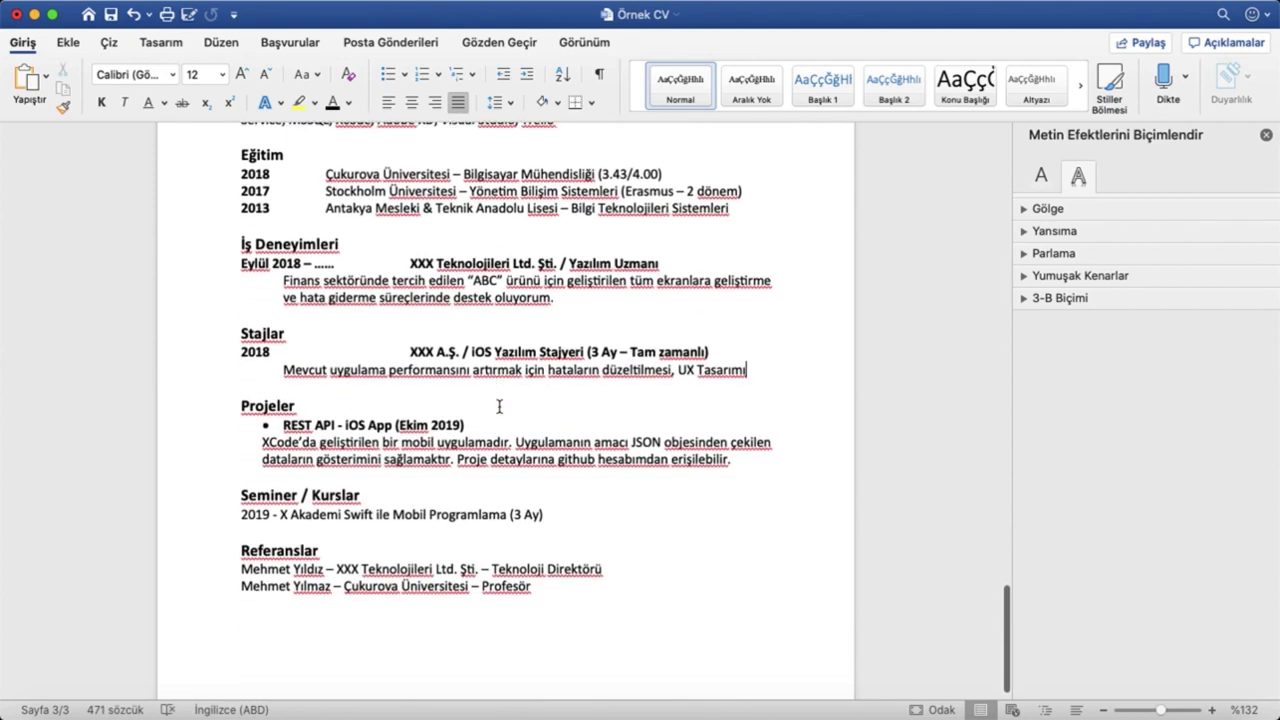
scroll(499, 406, "up", 4)
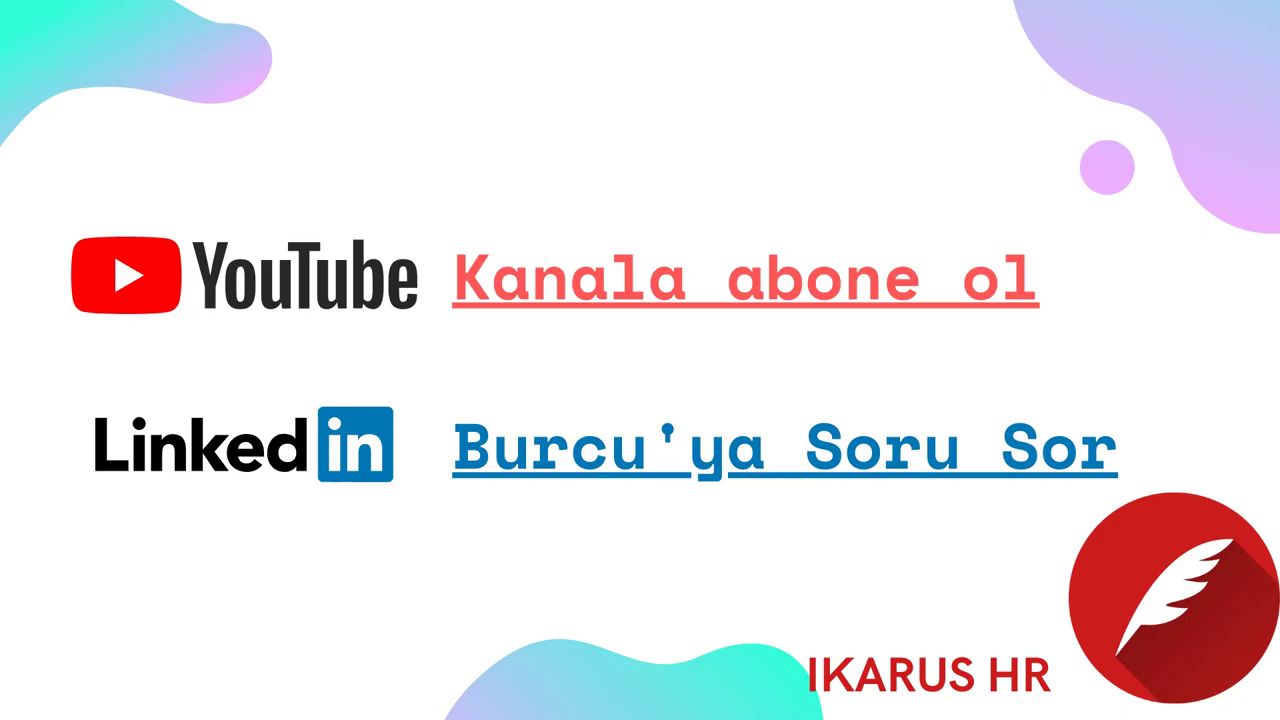